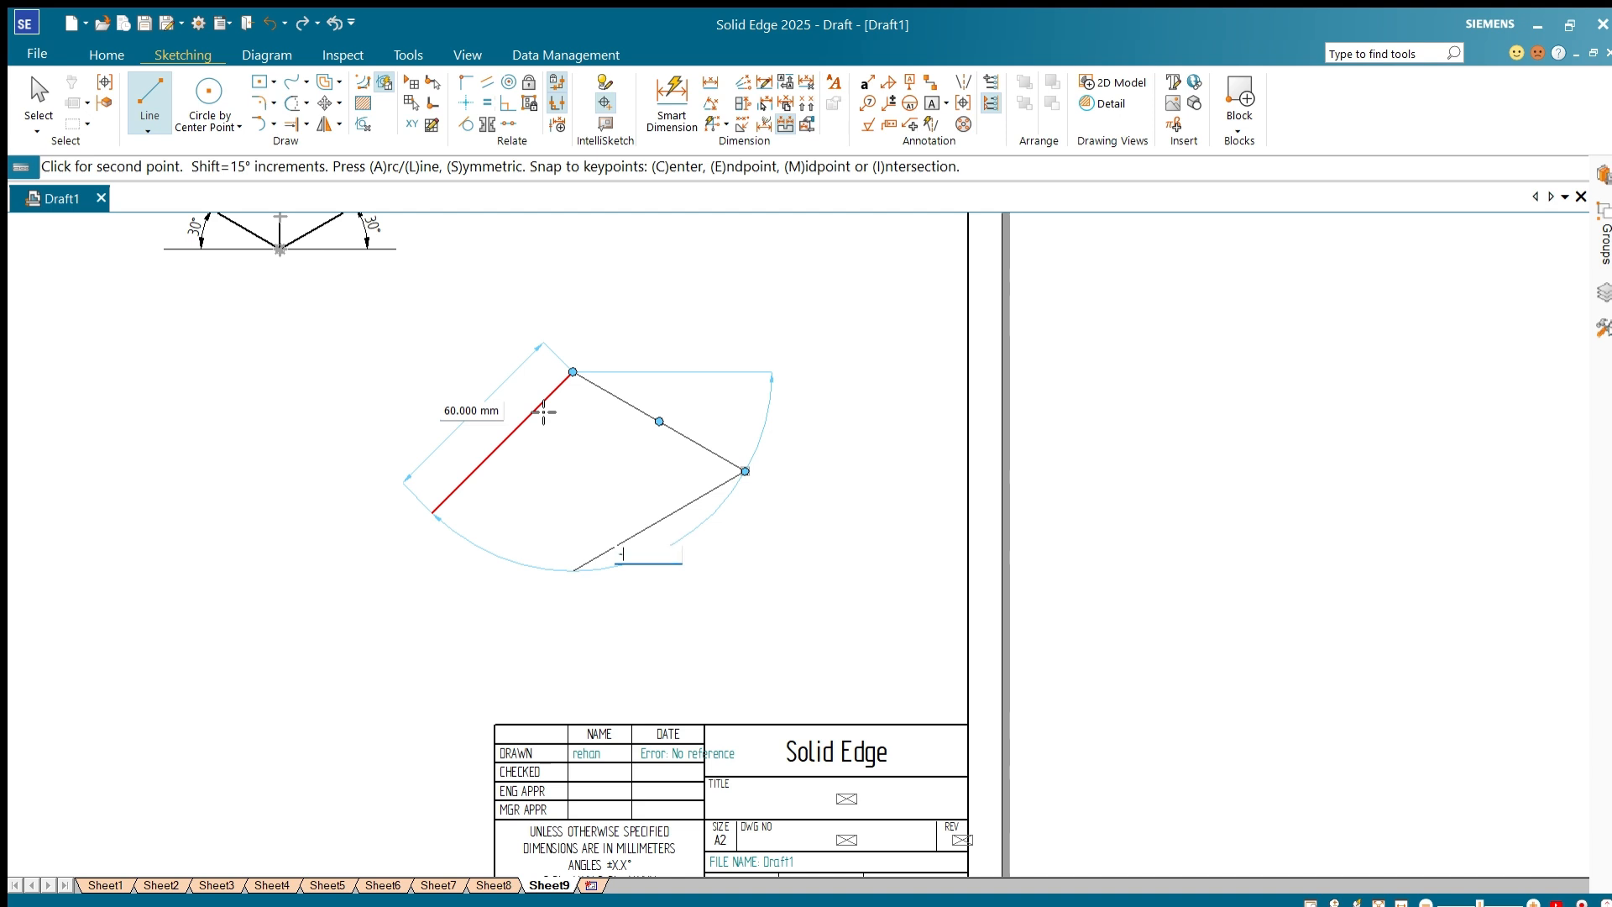
Step: Complete the isometric rhombus with a 60 mm upper-left side at 150° and a closing line to its bottom corner
type("150")
key("Return")
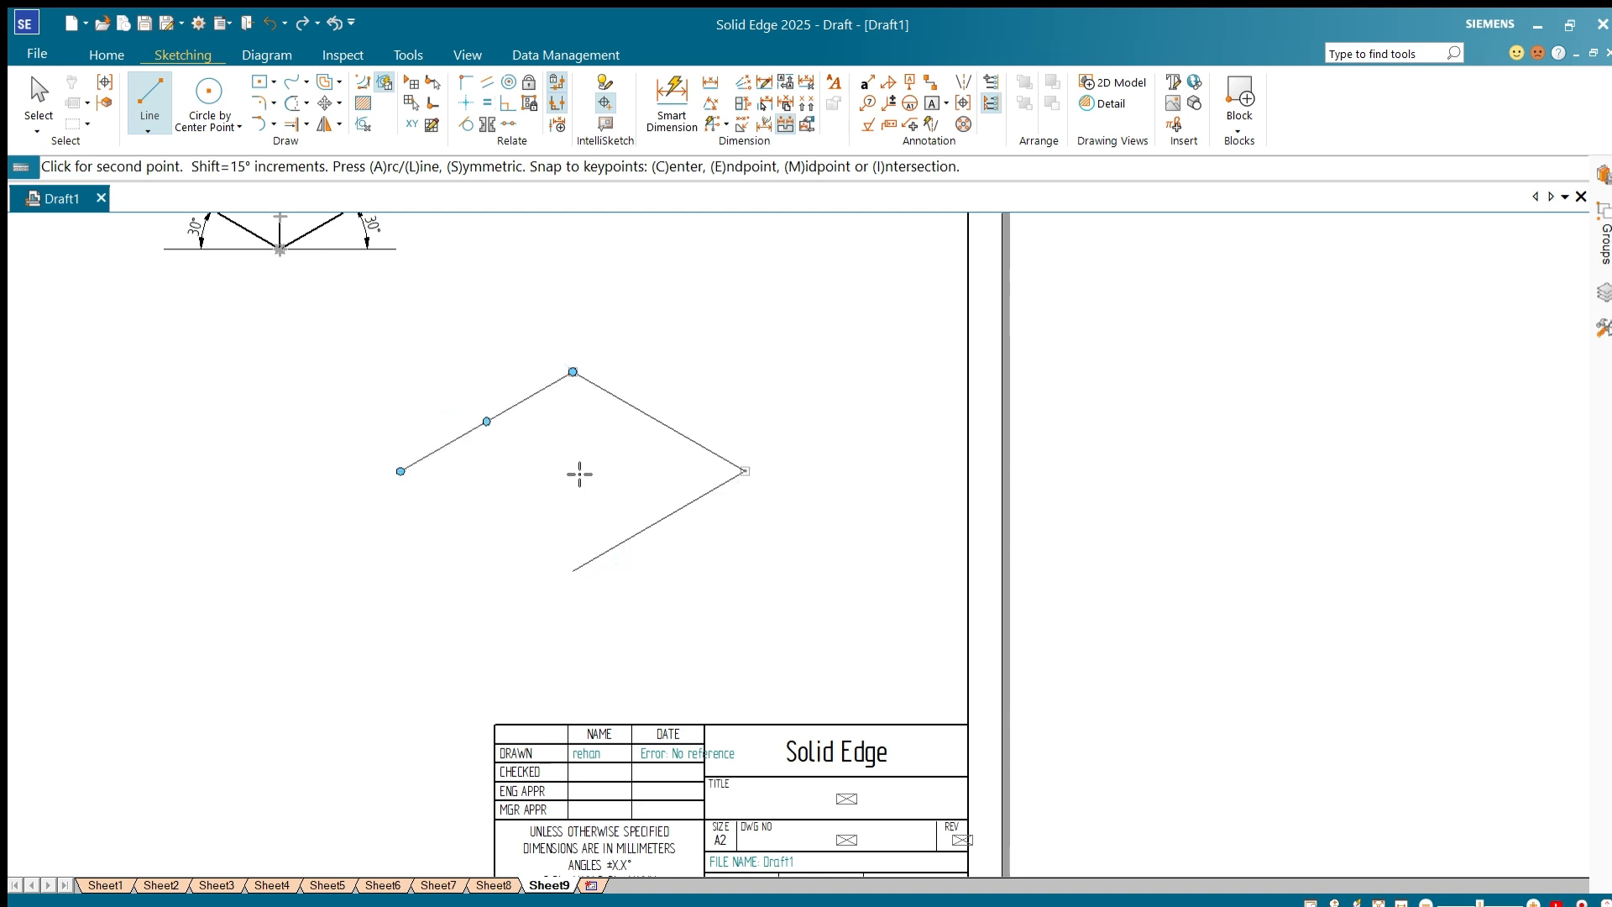
left_click(580, 578)
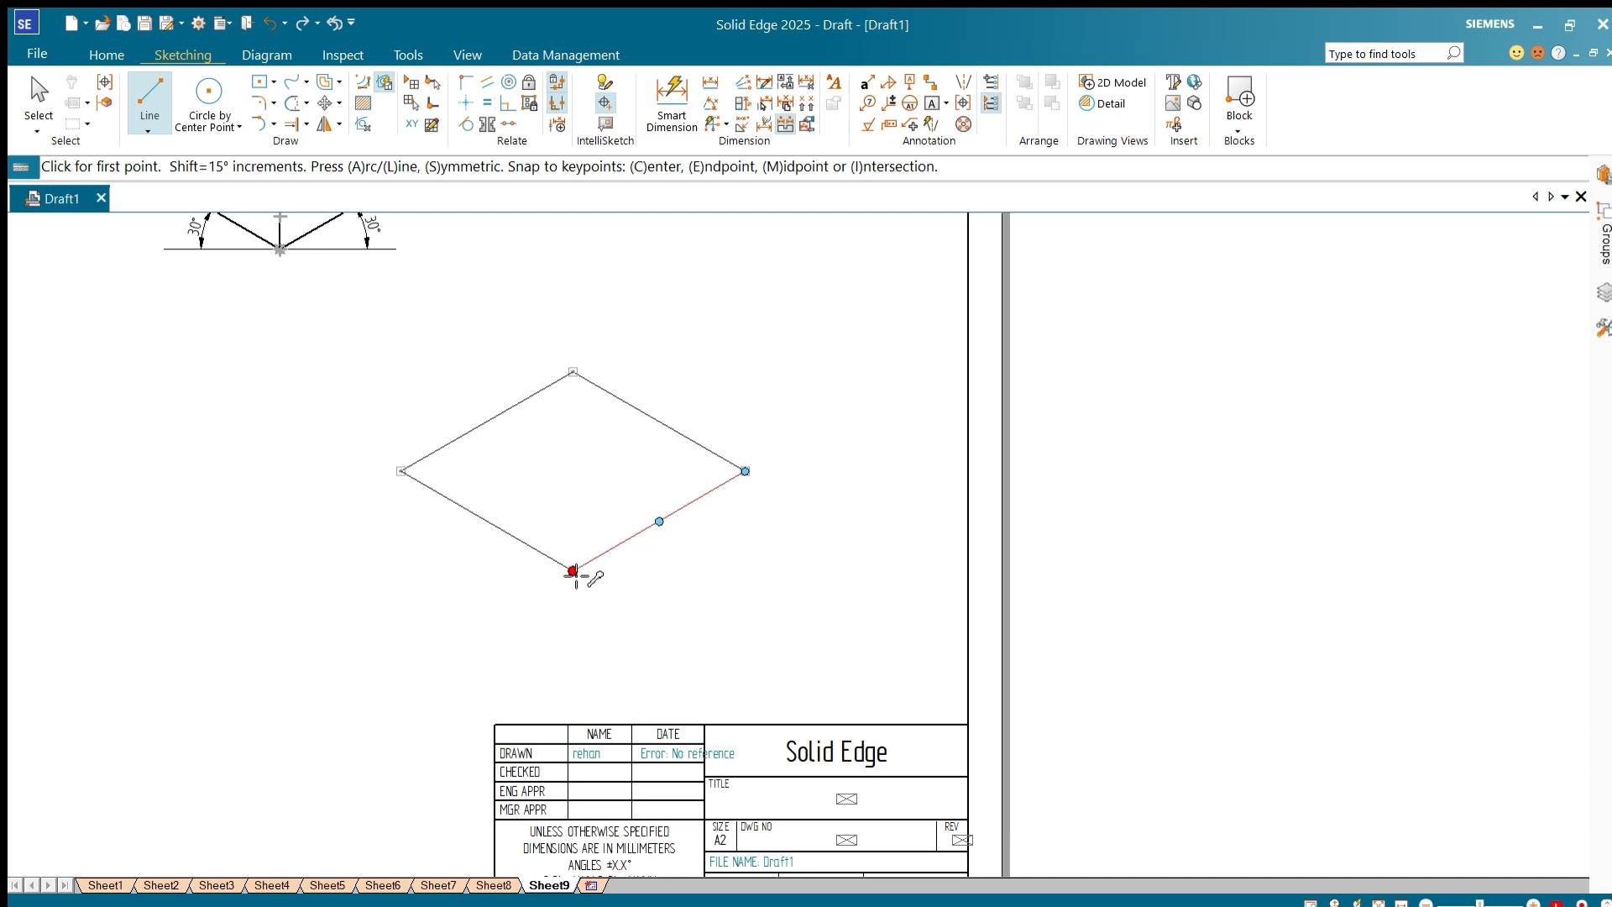
left_click(578, 518)
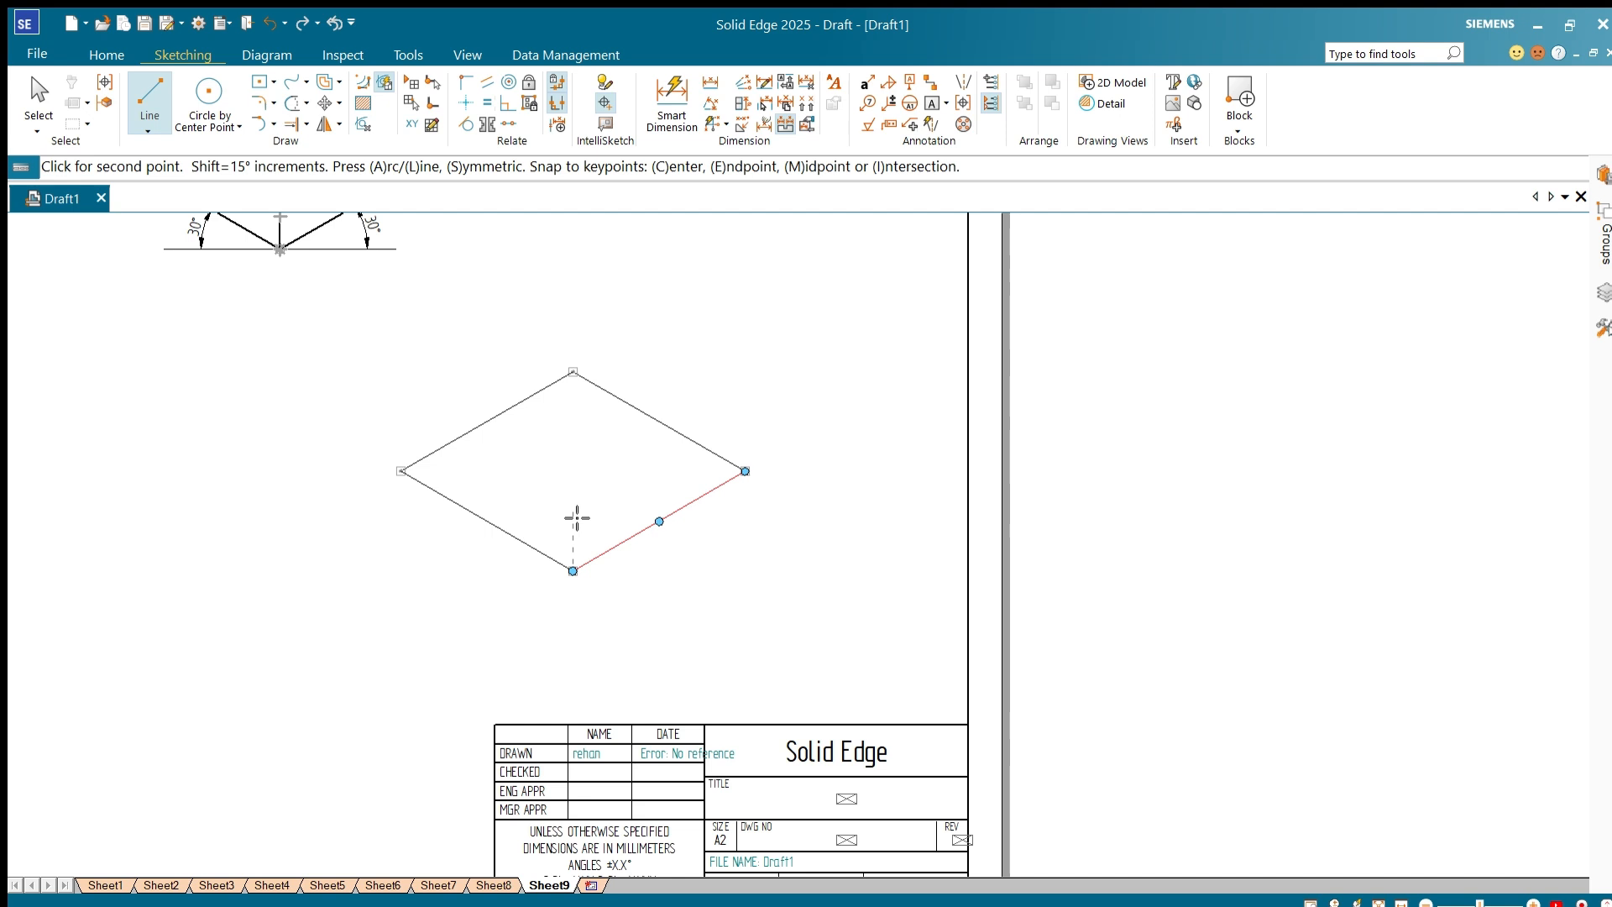
type("20")
key("Tab")
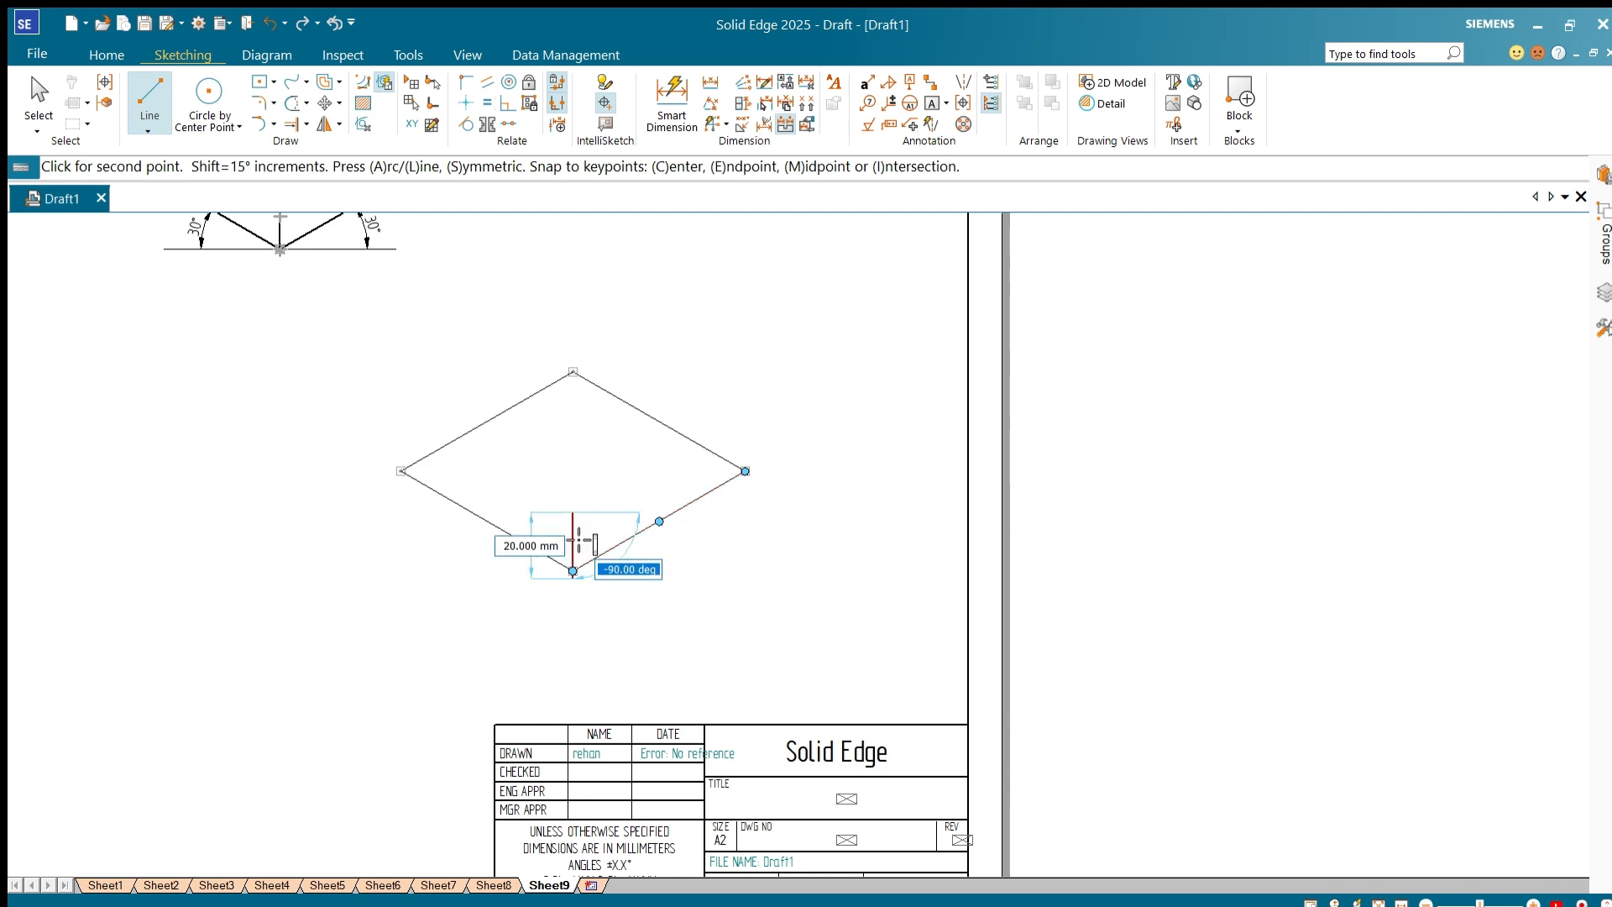
right_click(580, 544)
left_click(573, 571)
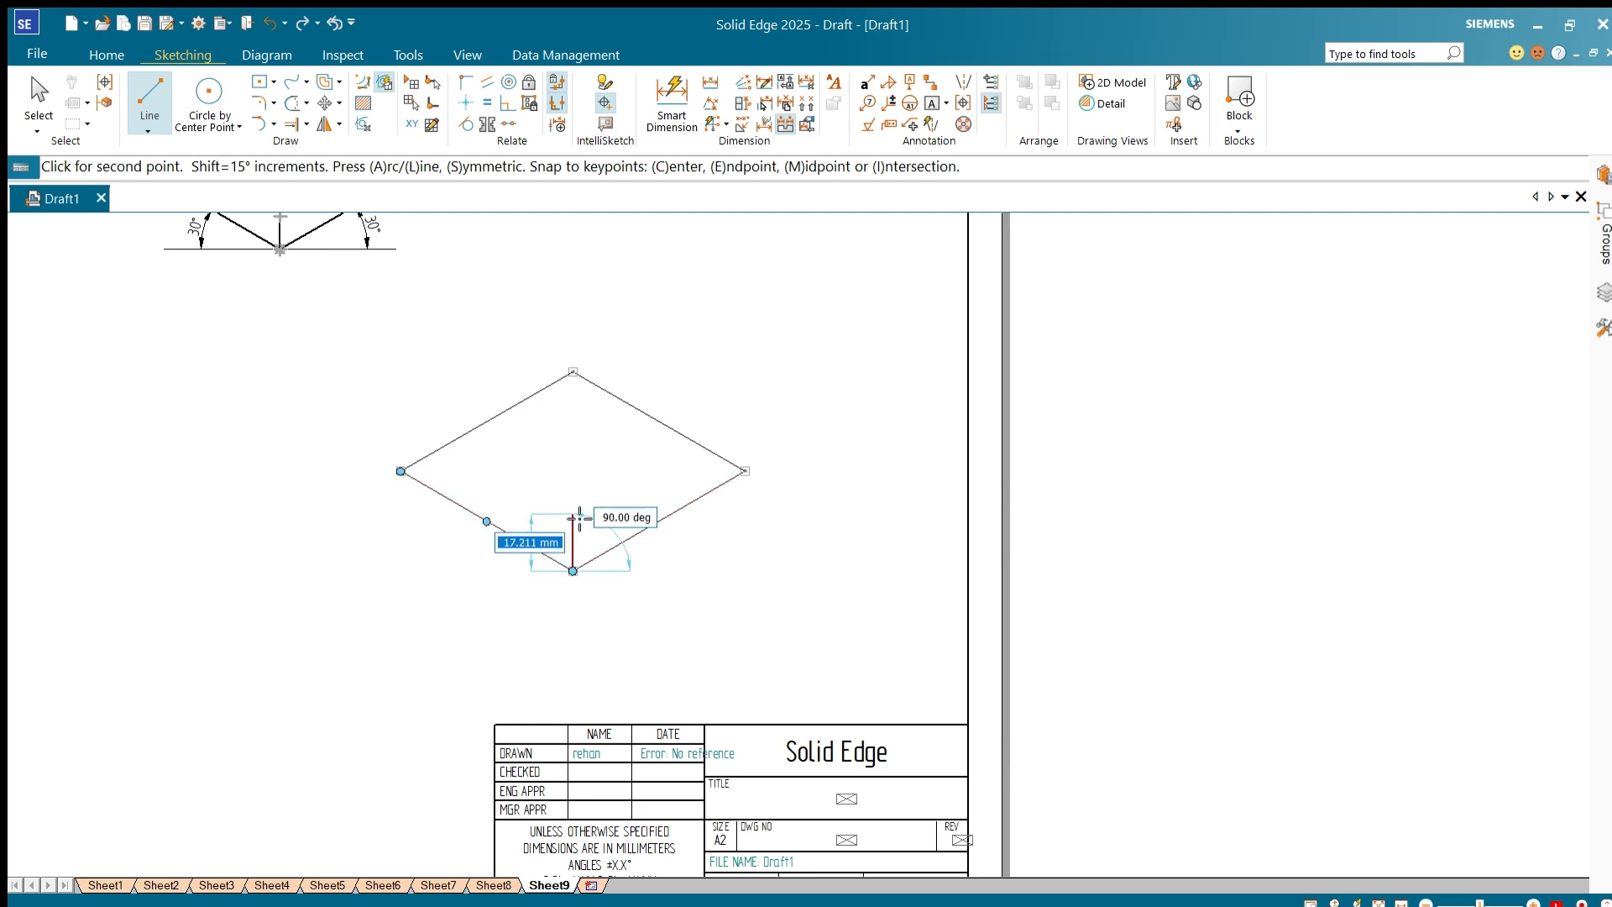
type("20")
key("Tab")
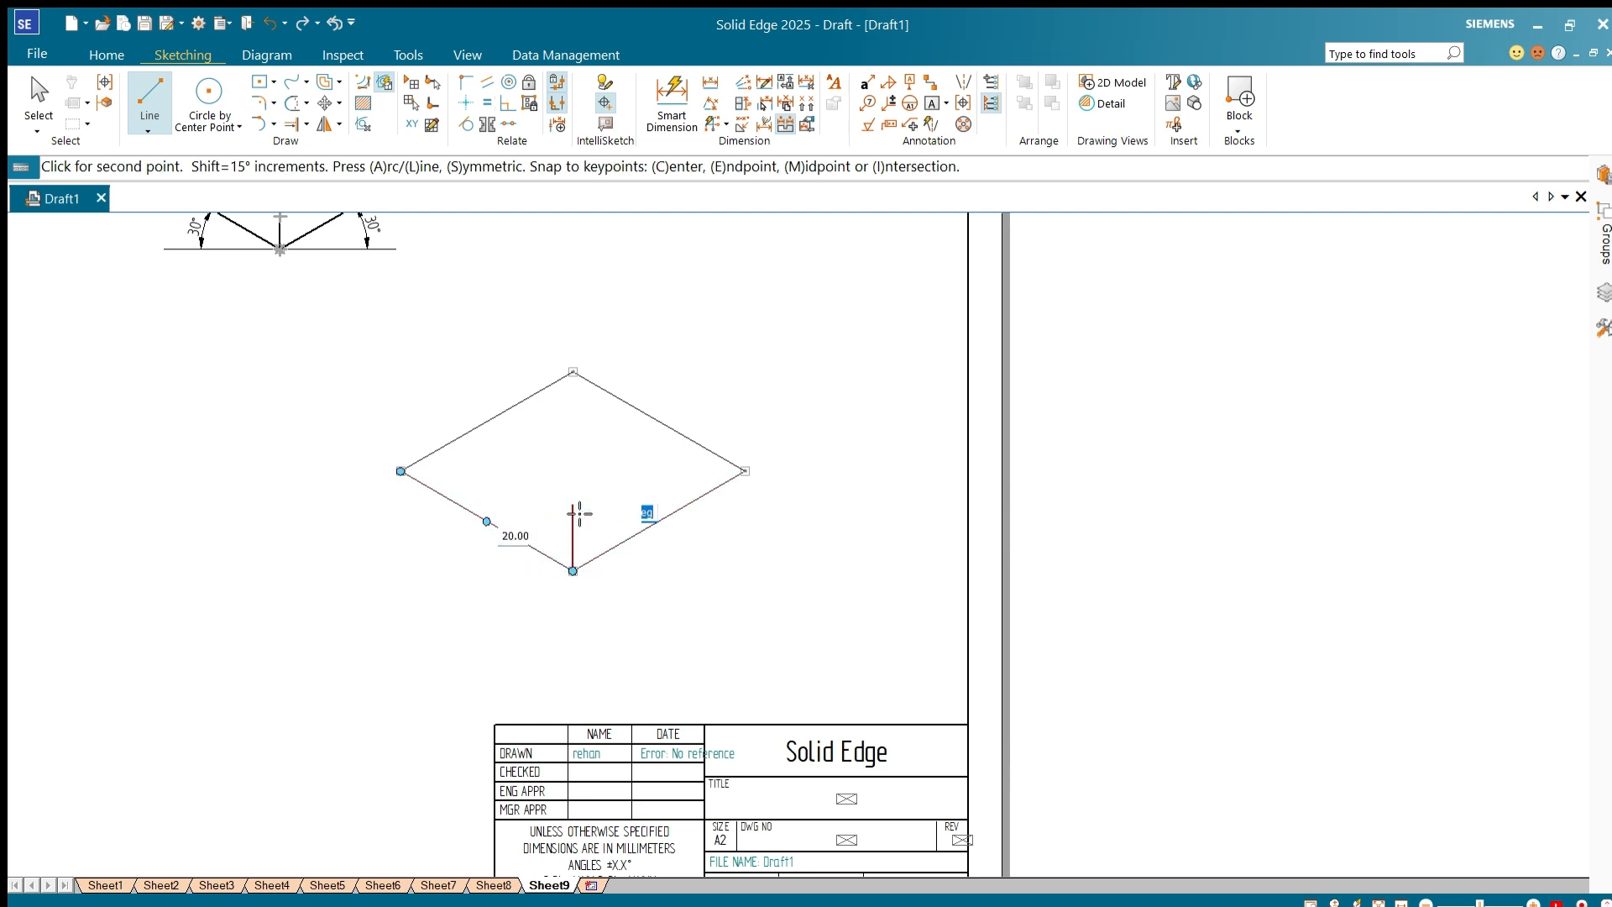
right_click(580, 512)
Step: Try to draw a 20 mm line up from the rhombus's bottom corner and undo it
left_click(572, 571)
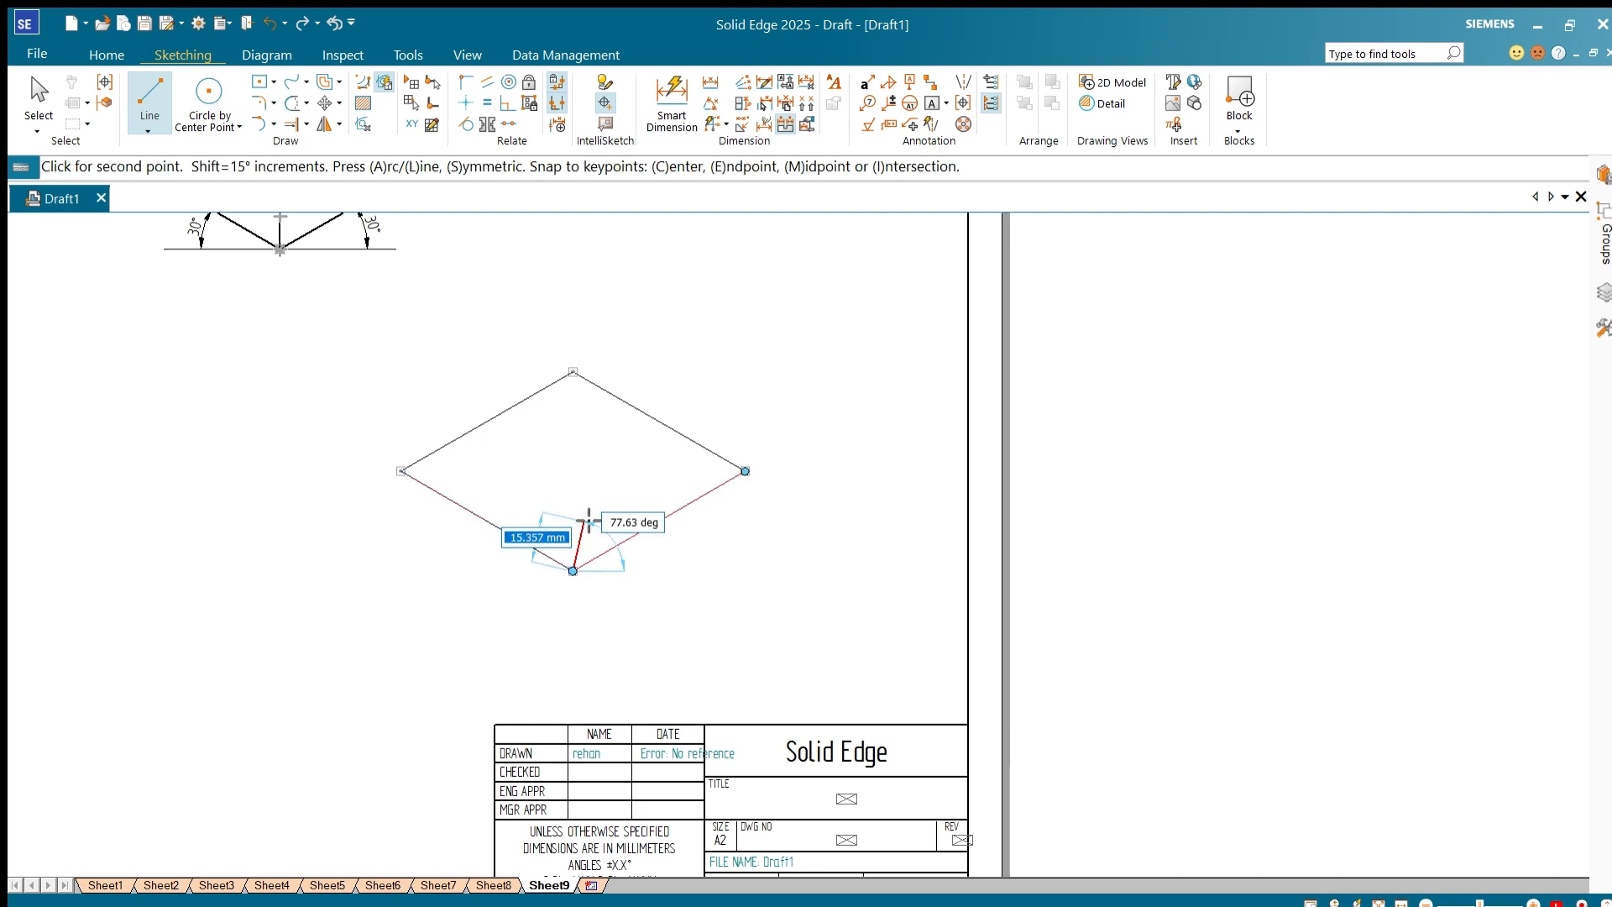
type("20")
key("Tab")
key("Return")
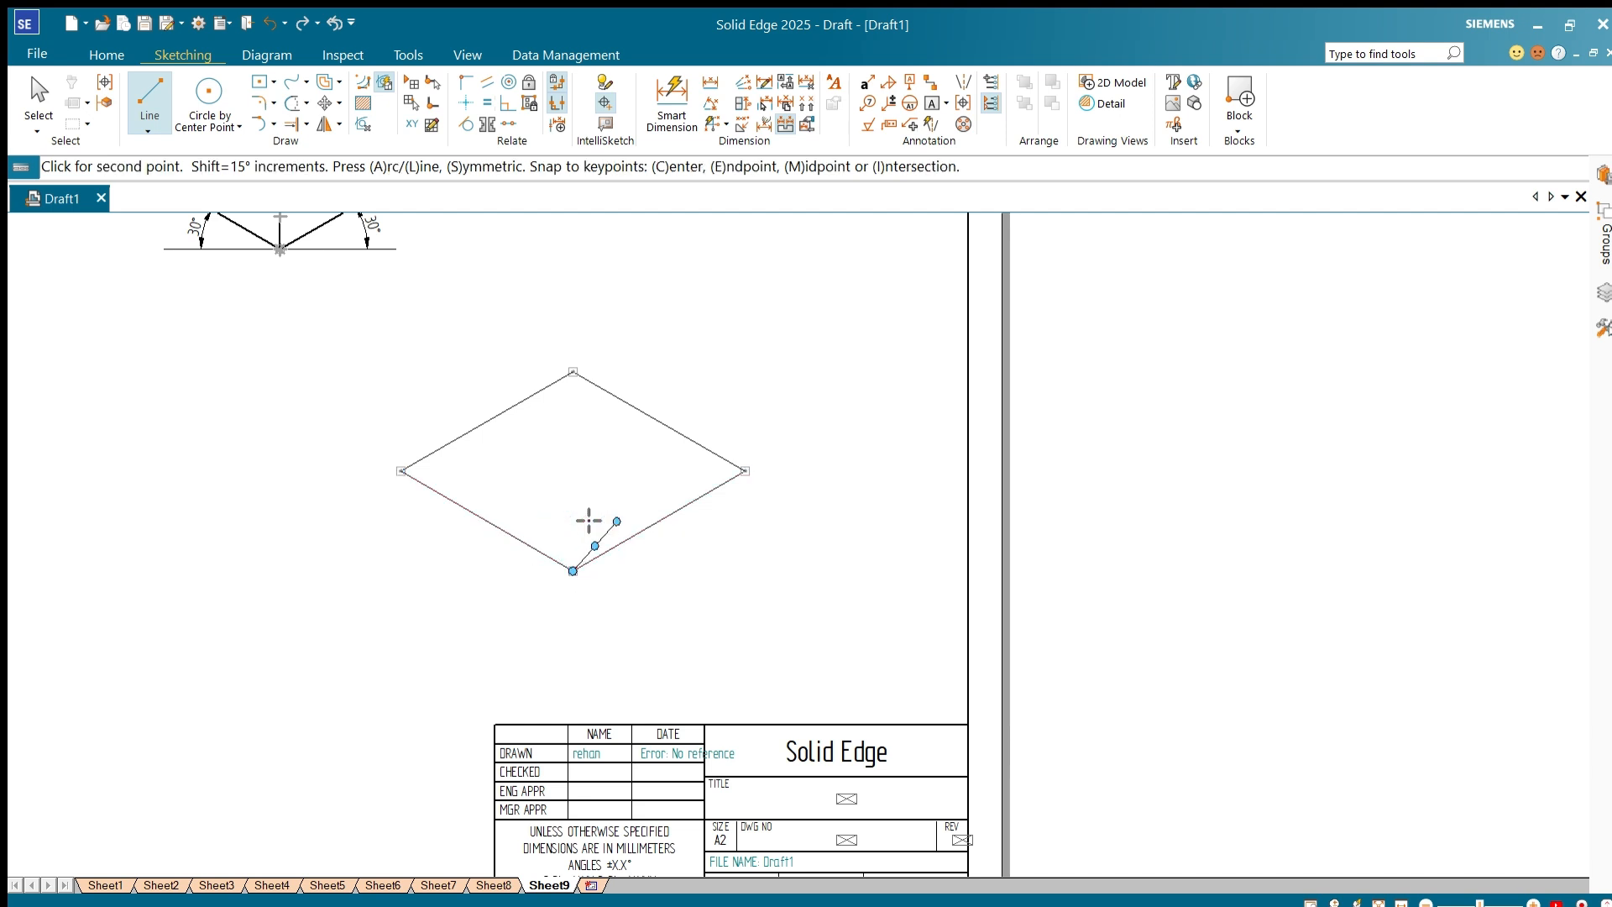
key("ctrl+z")
Step: Draw a 20 mm vertical line upward from the rhombus's bottom corner
left_click(149, 99)
left_click(578, 574)
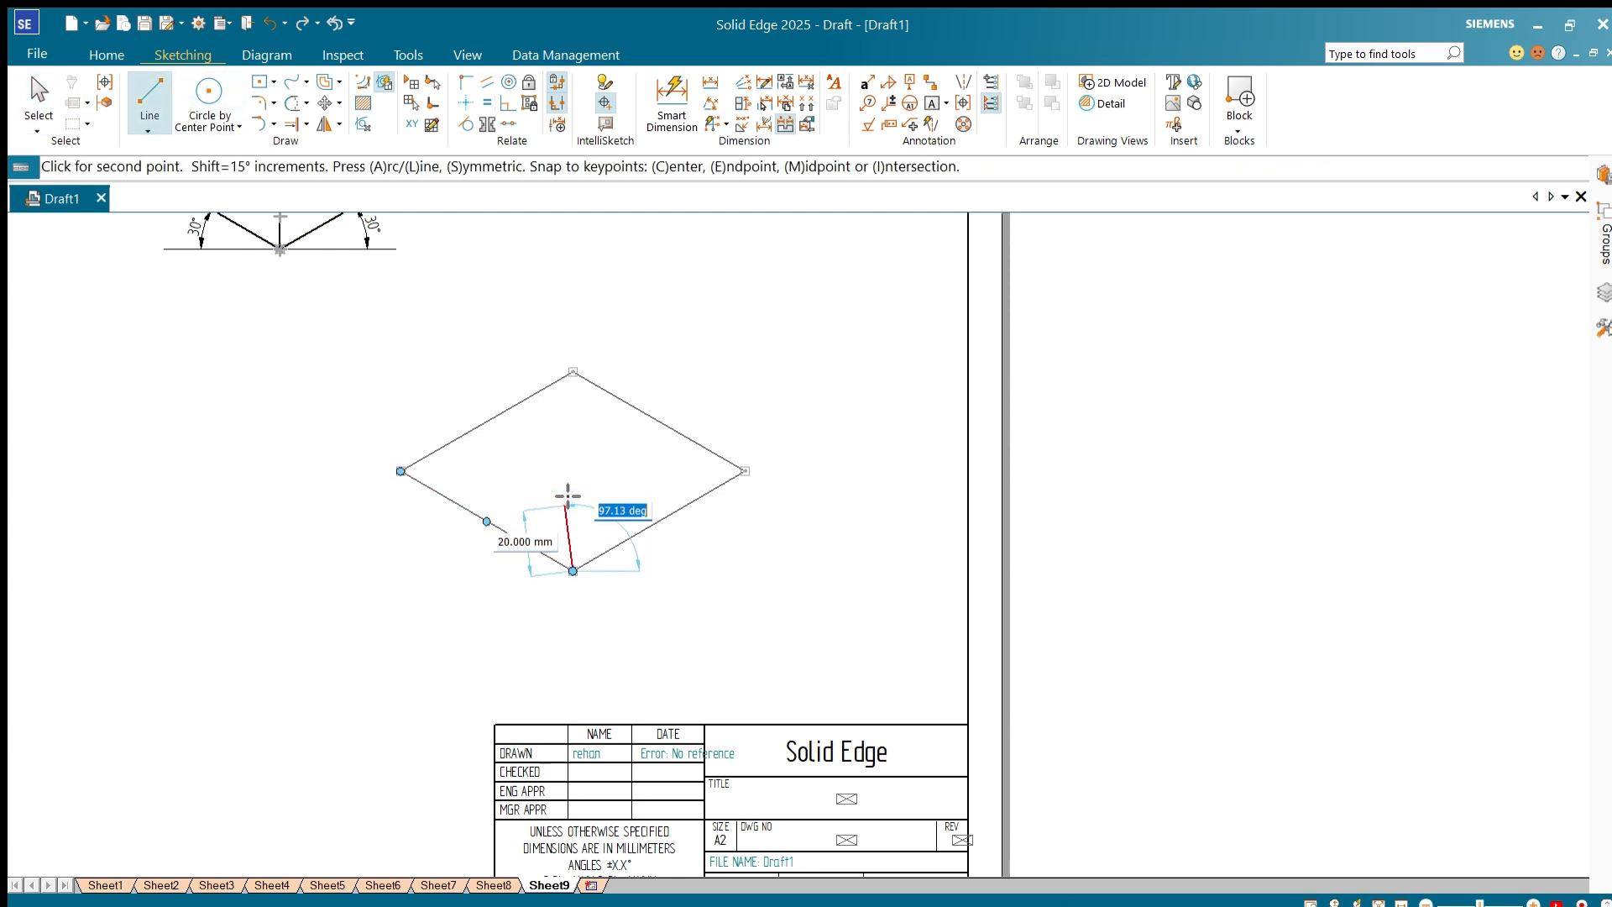
left_click(578, 502)
right_click(579, 501)
Step: Copy the rhombus with its vertical line upward, from the bottom corner to the top end of the 20 mm line
left_click(325, 102)
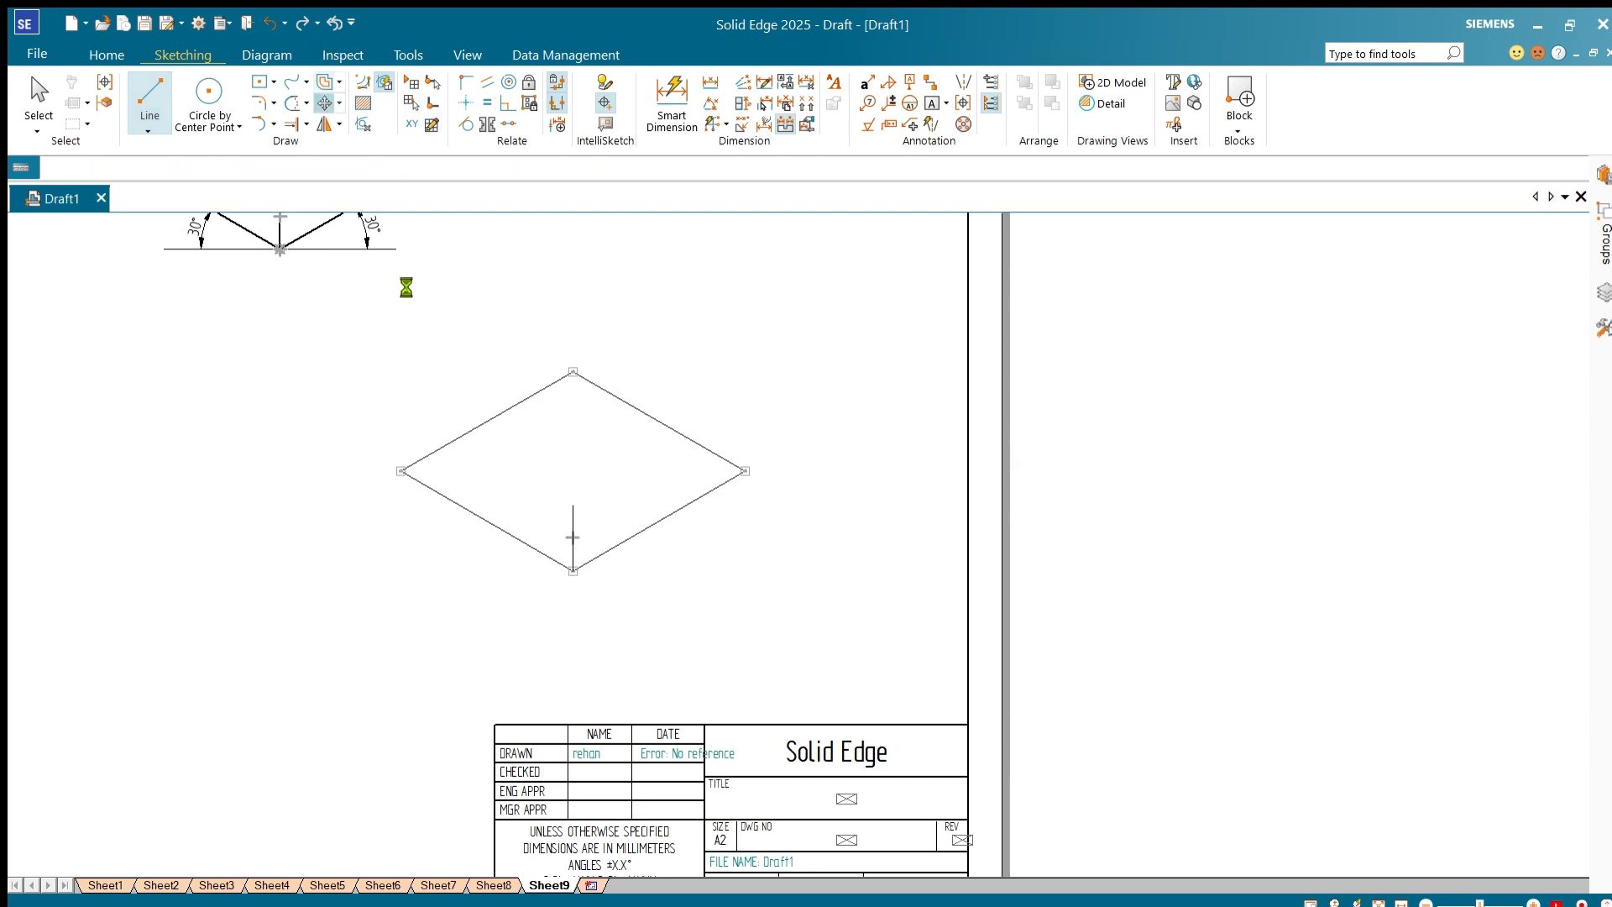
left_click_drag(764, 580, 373, 336)
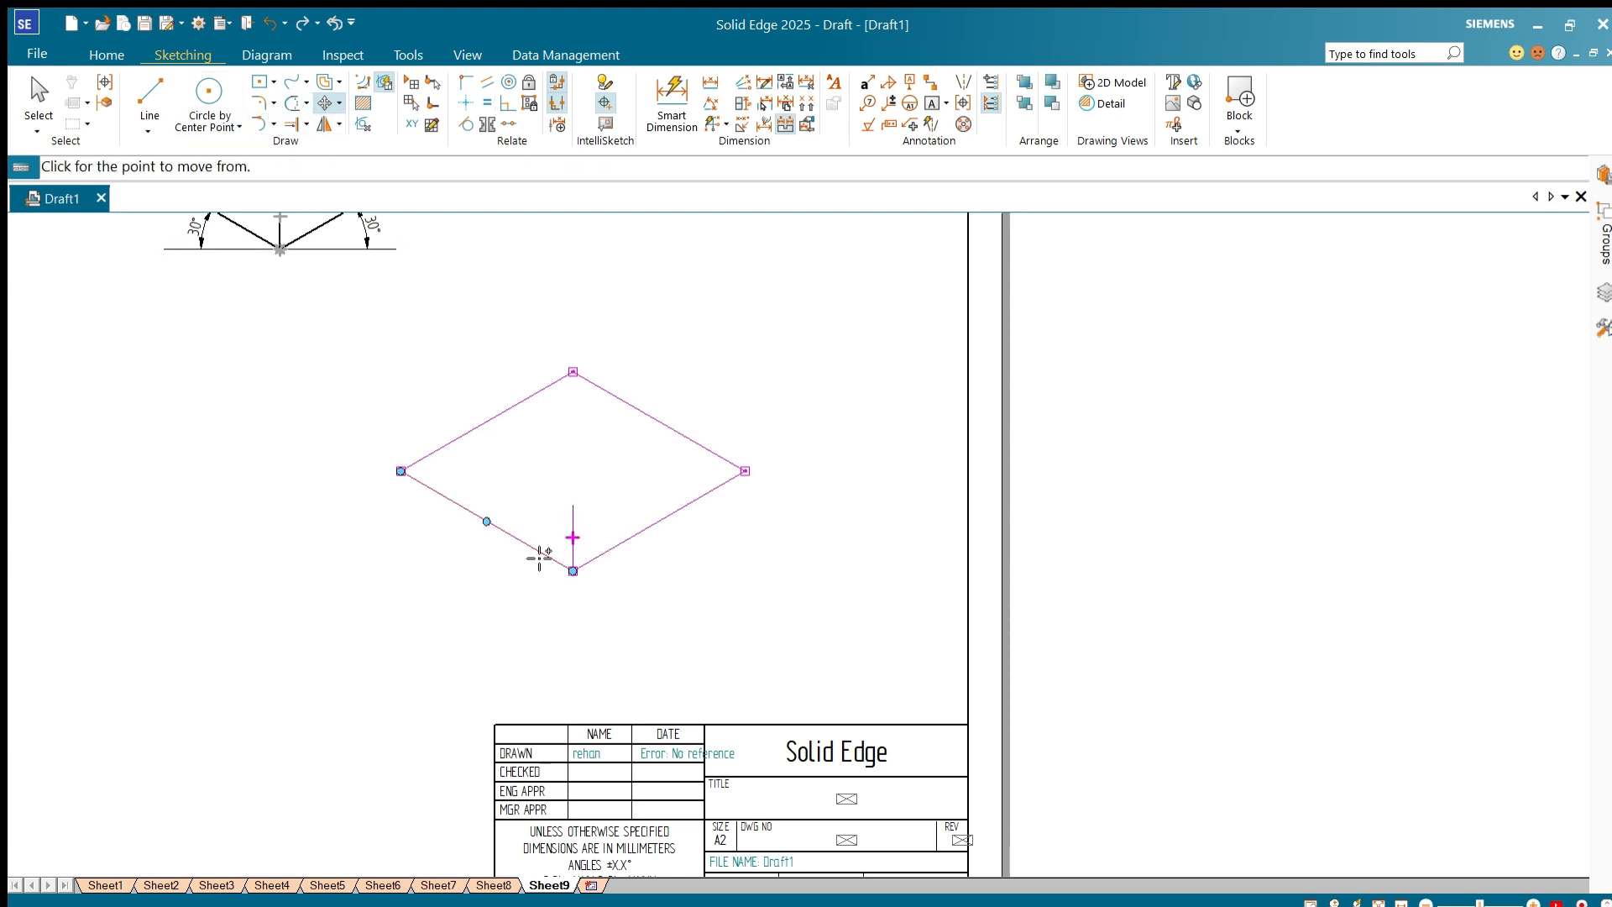
left_click(573, 571)
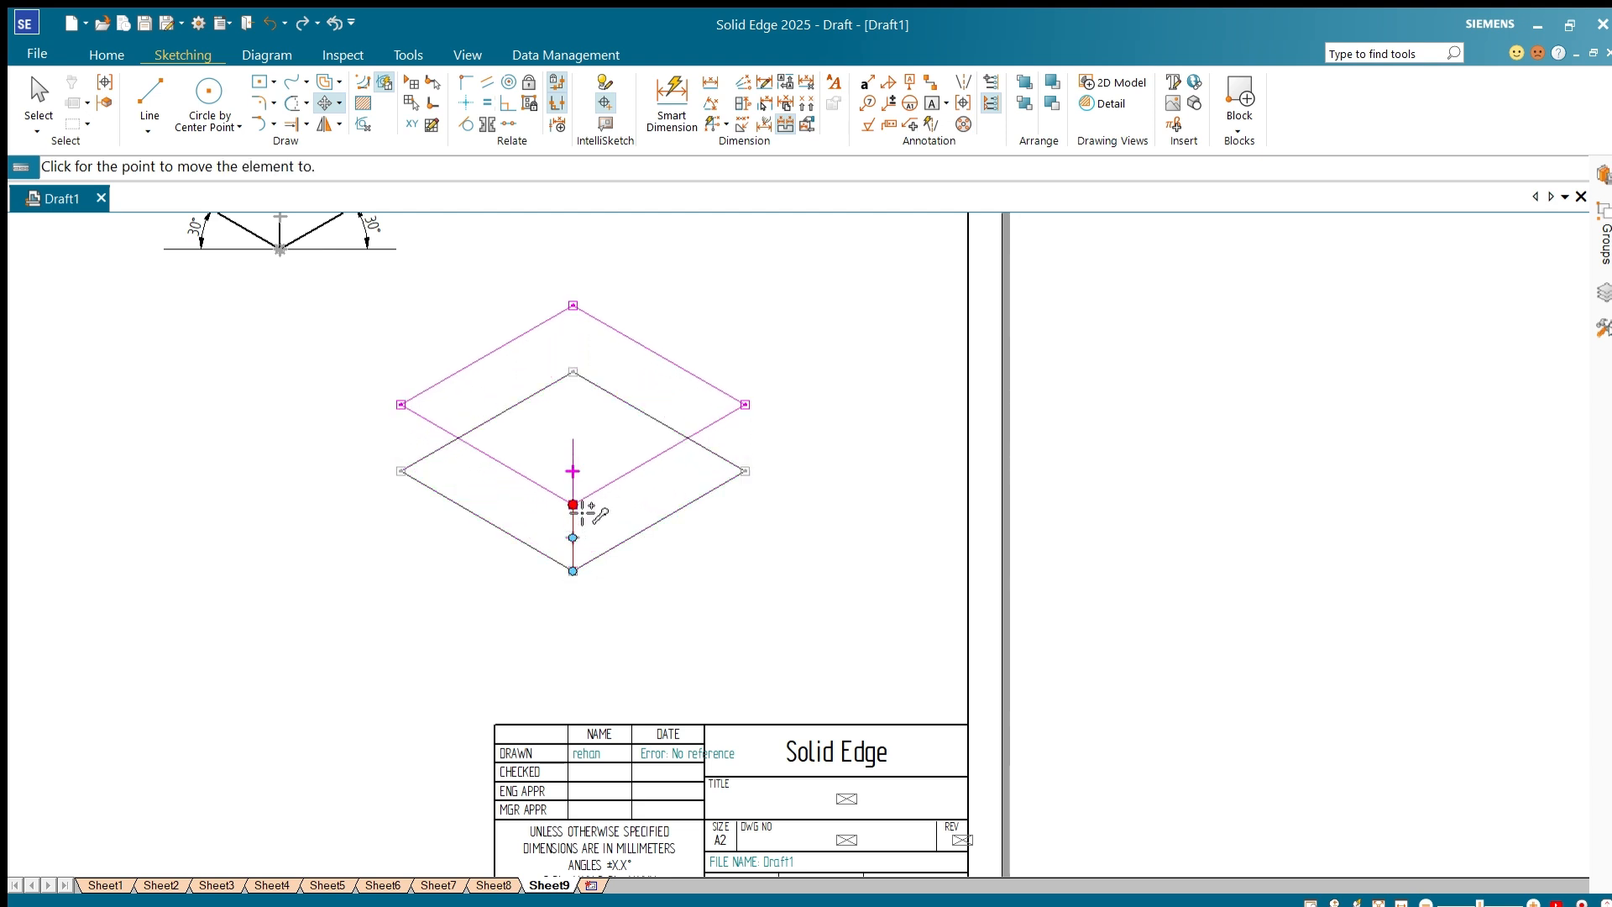
left_click(573, 504)
key("Escape")
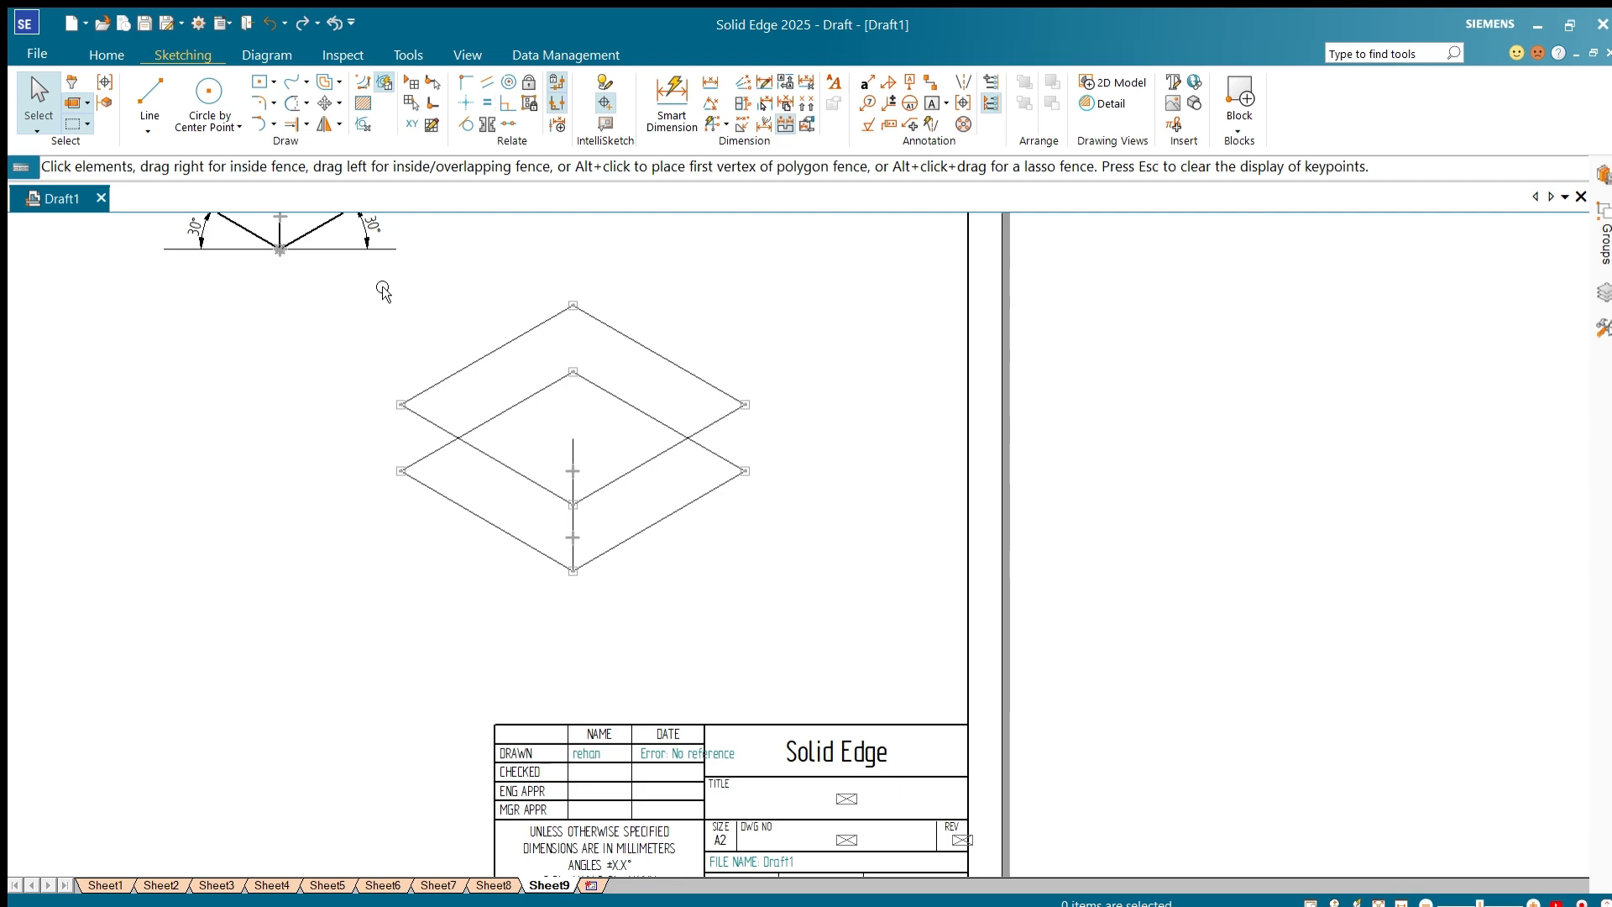
Step: Delete the upper 30° dimensions and their horizontal reference line in the rightmost of the three finished isometric drawings
scroll(623, 581, "down", 3)
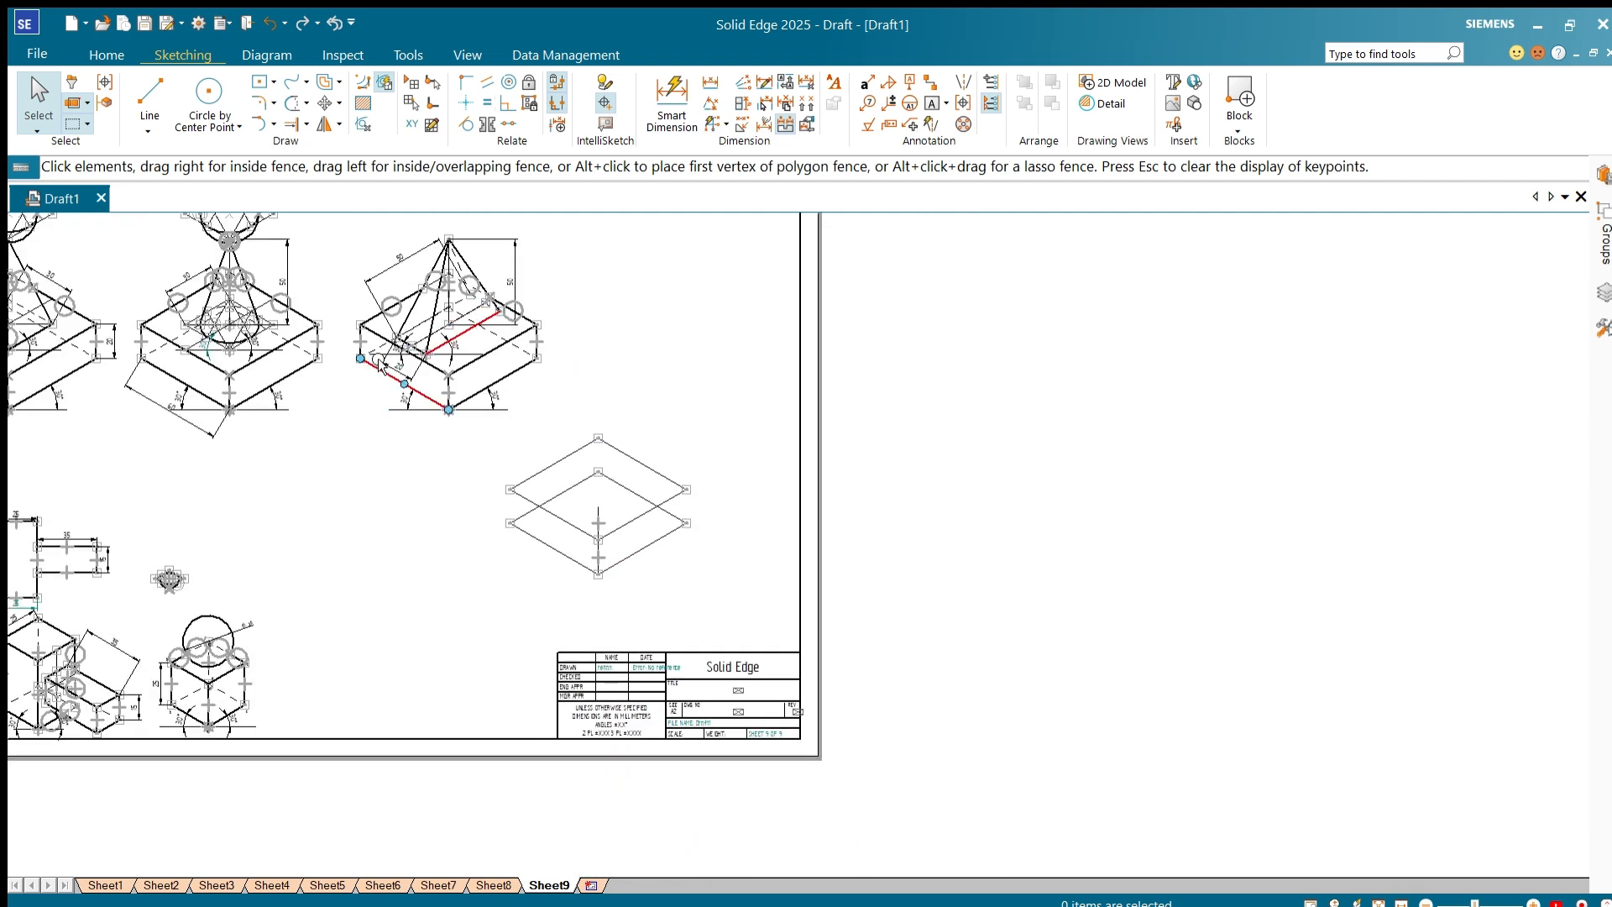
scroll(410, 388, "up", 5)
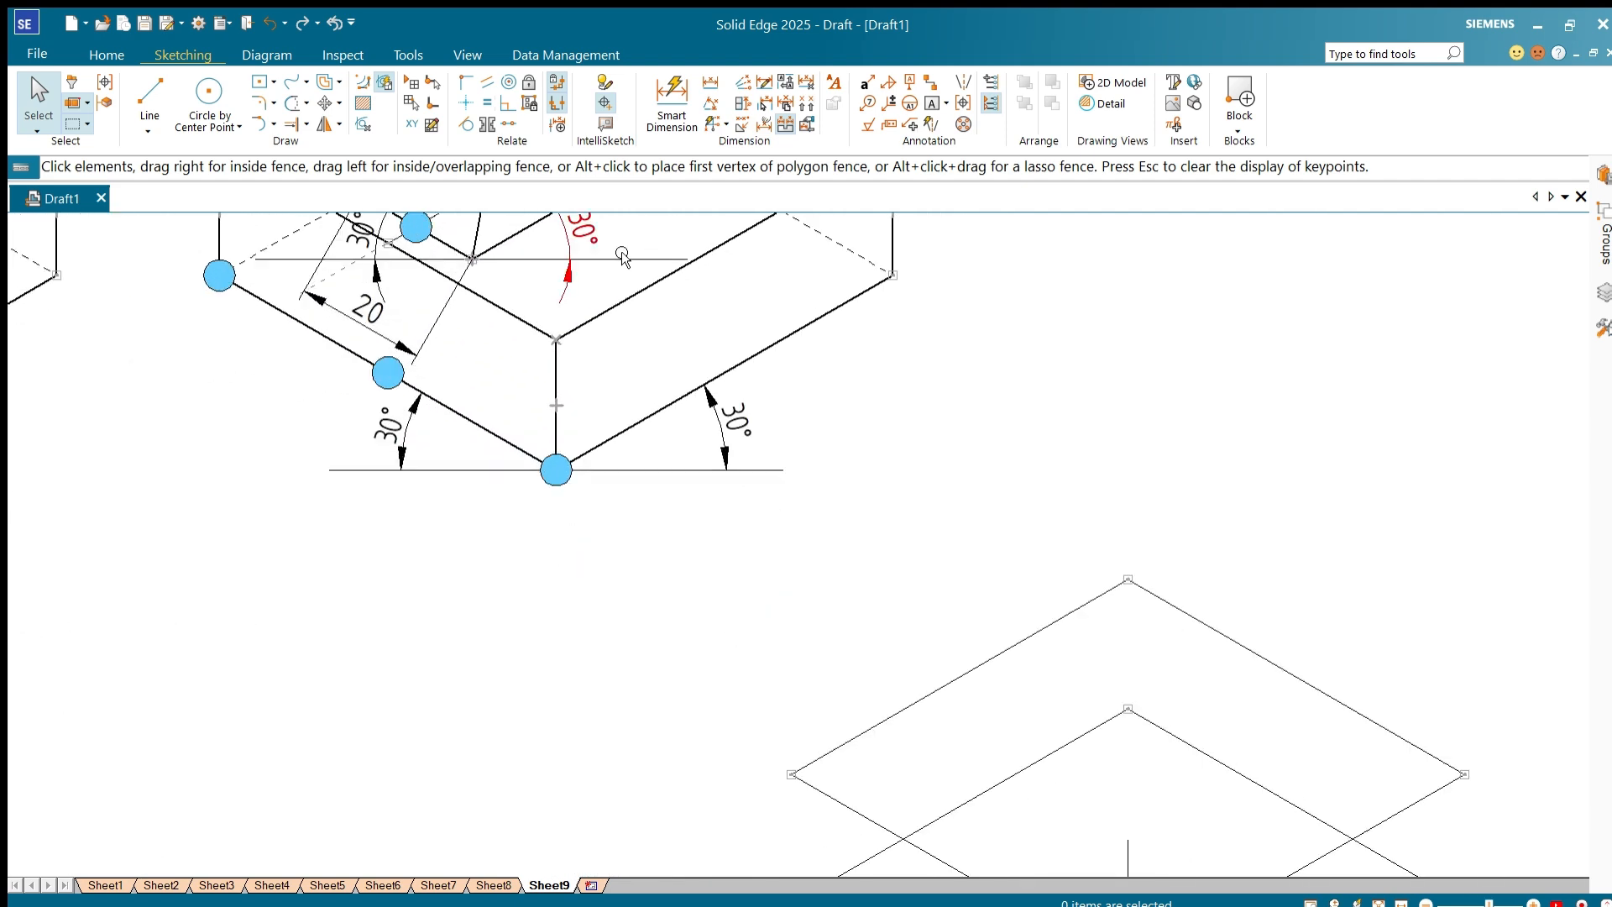
left_click(630, 267)
key("Escape")
key("Escape")
left_click(654, 261)
left_click(654, 260)
key("Escape")
Step: Delete the two 30° dimensions and the horizontal reference line below the cone in the middle isometric drawing
scroll(632, 615, "down", 4)
scroll(633, 616, "down", 2)
scroll(621, 454, "up", 6)
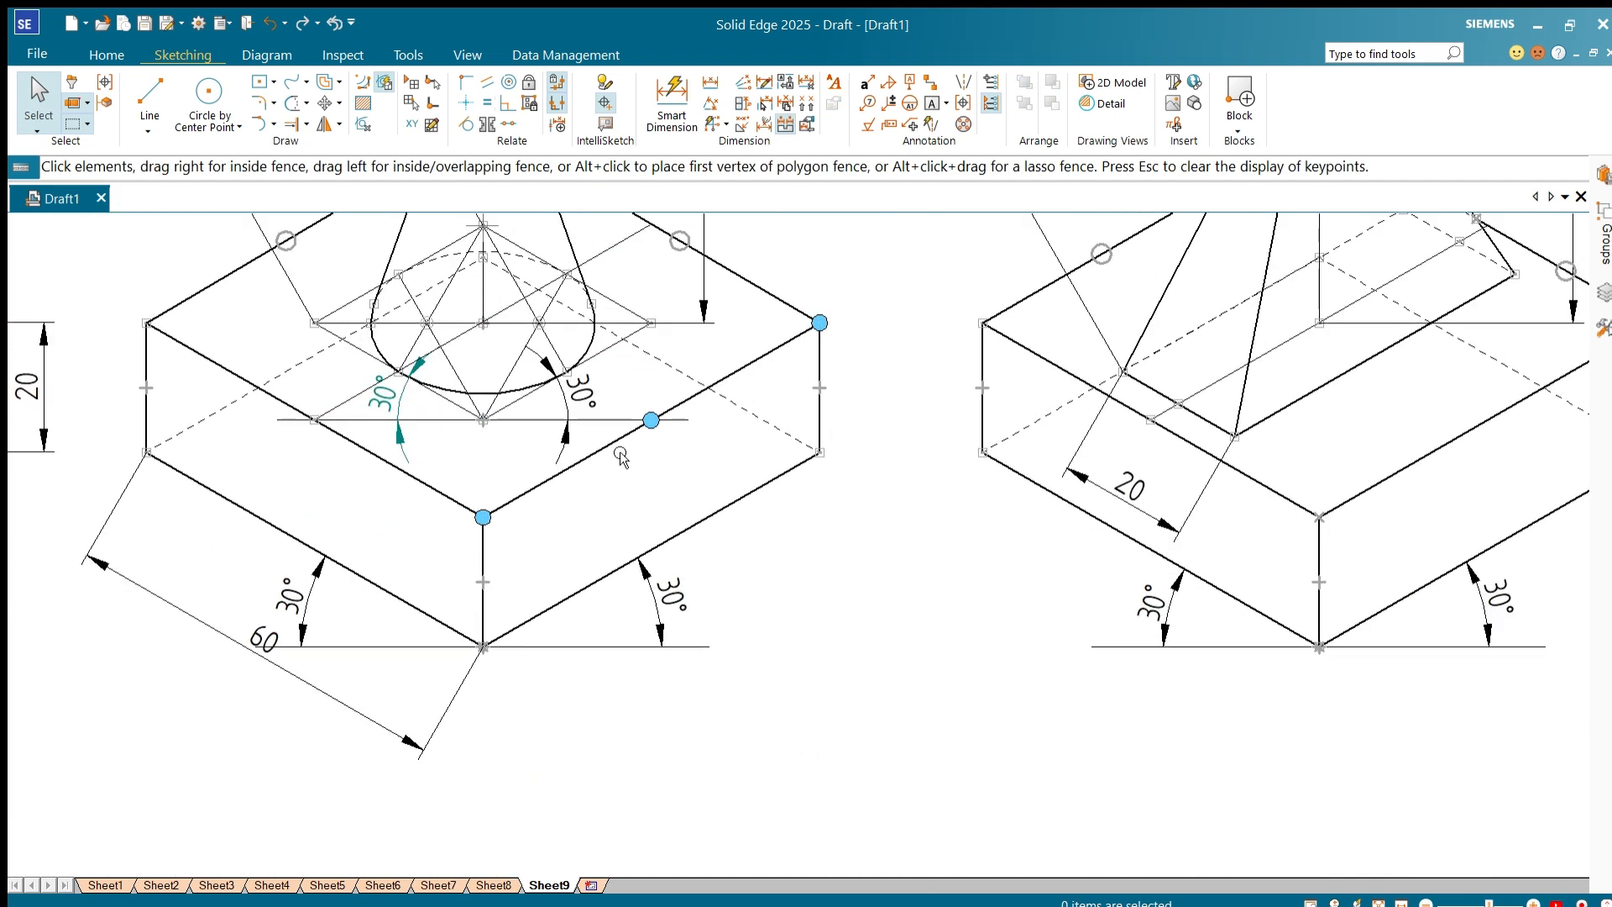
left_click(586, 410)
key("Escape")
left_click(586, 416)
key("Escape")
left_click(373, 413)
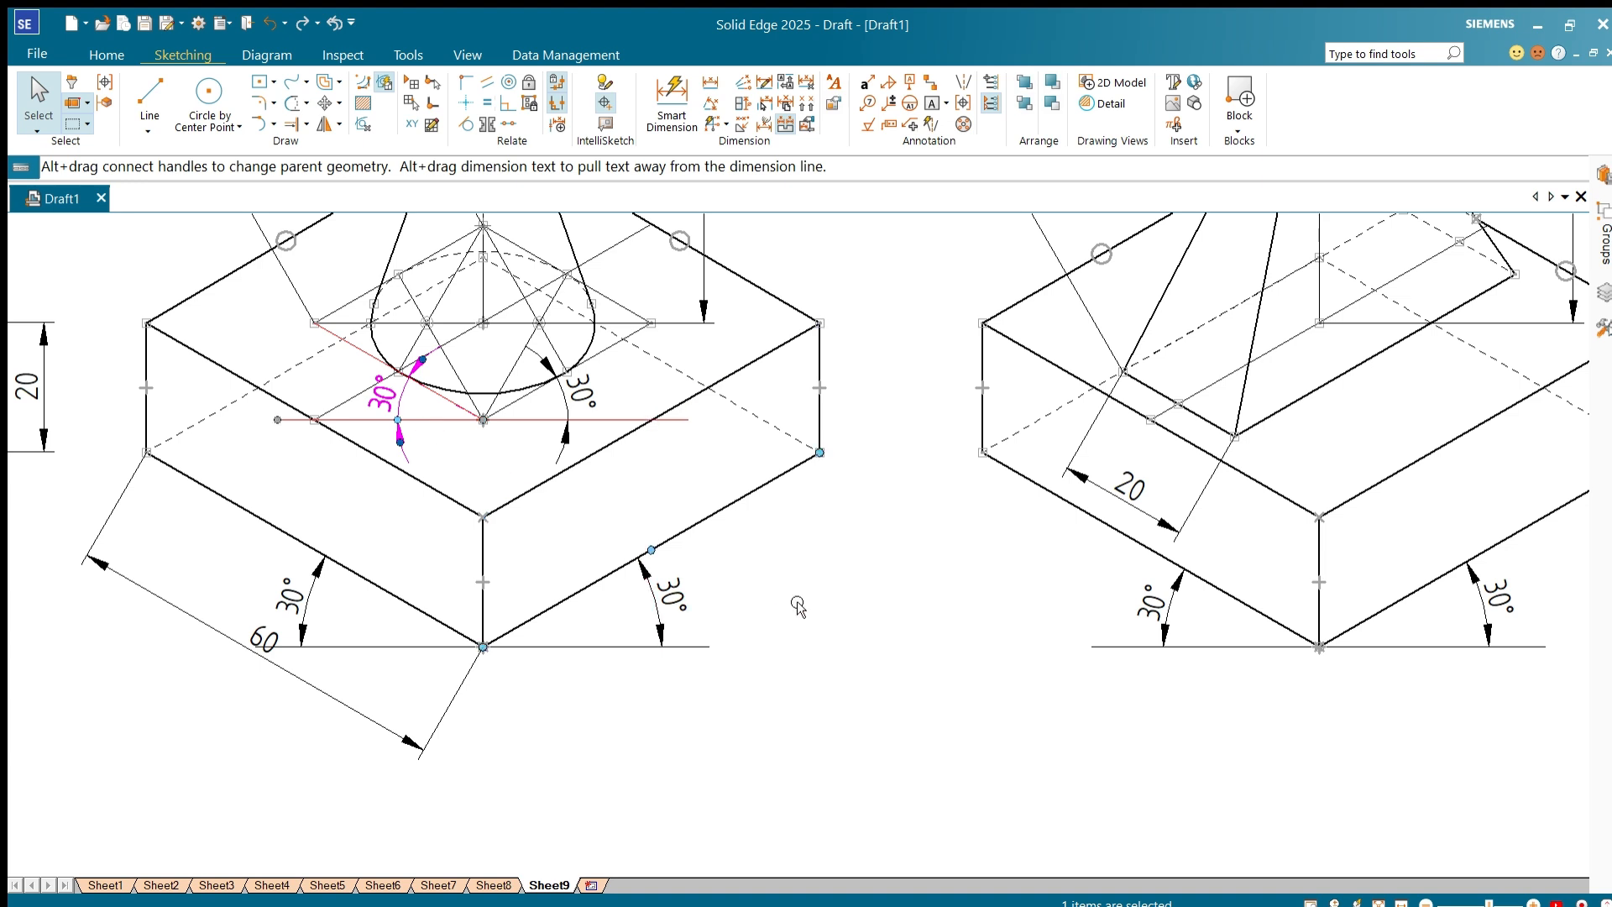
left_click(617, 420)
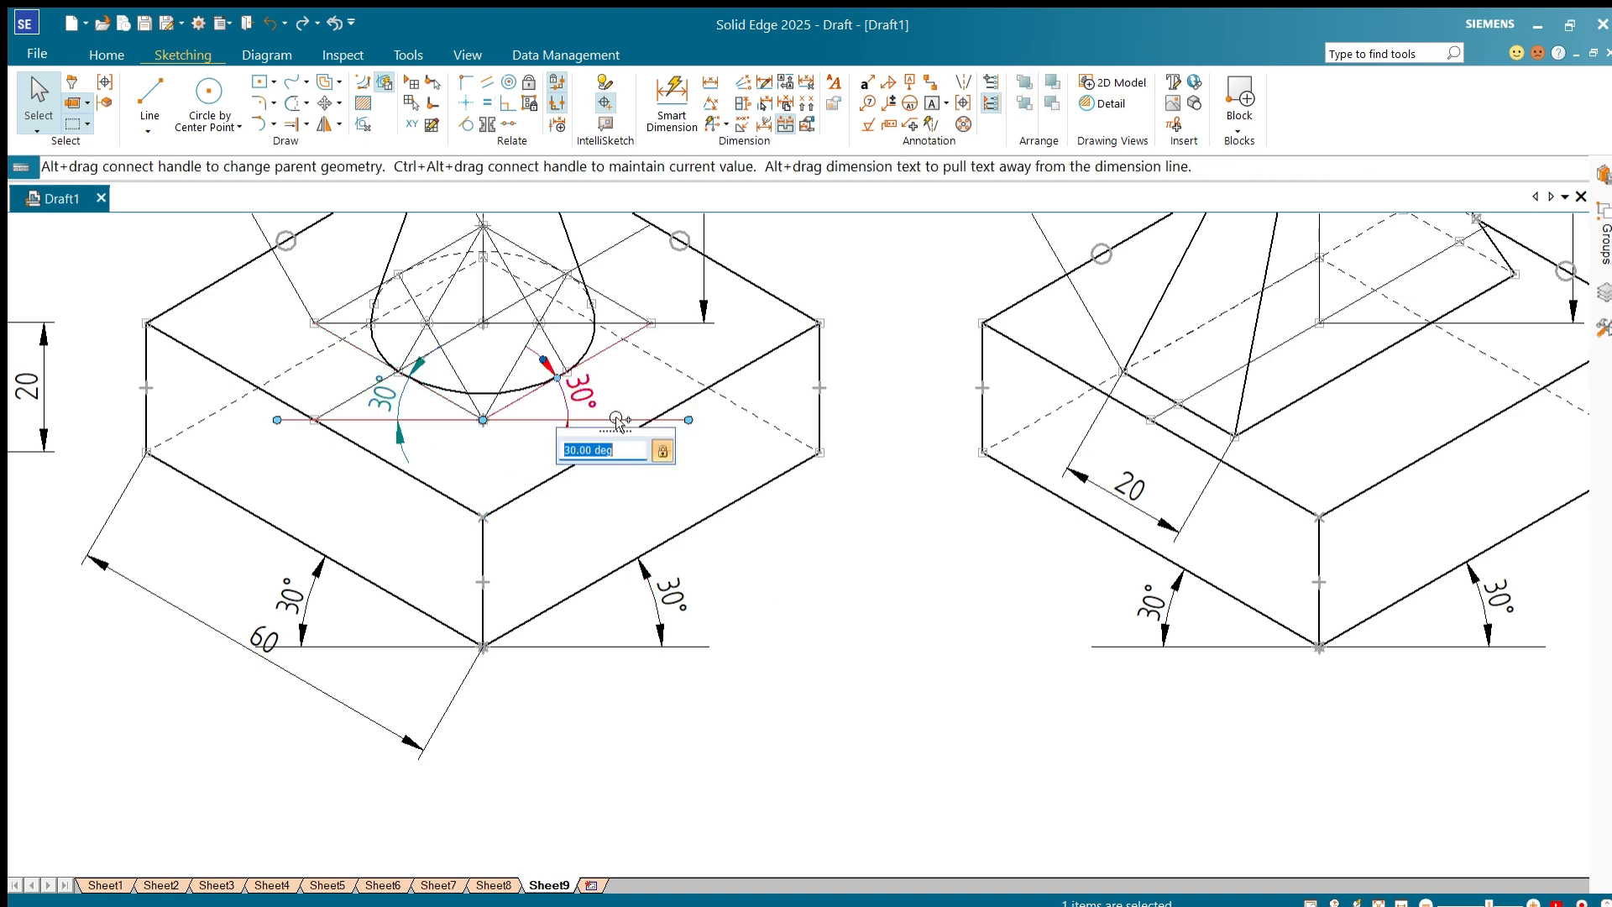
key("Escape")
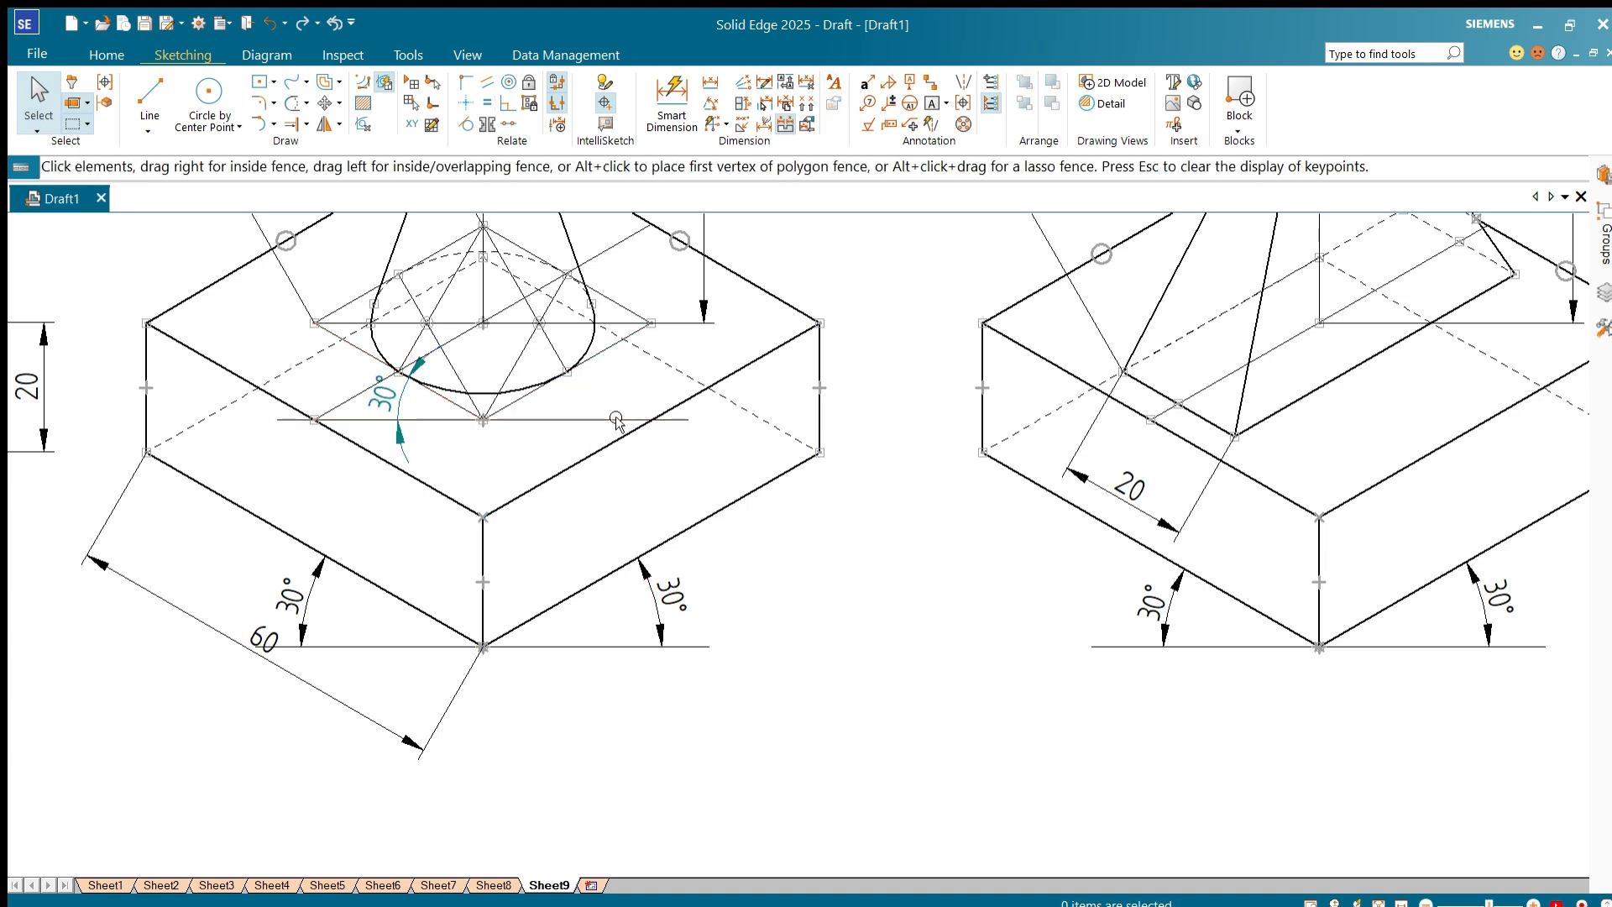
left_click(389, 412)
key("Delete")
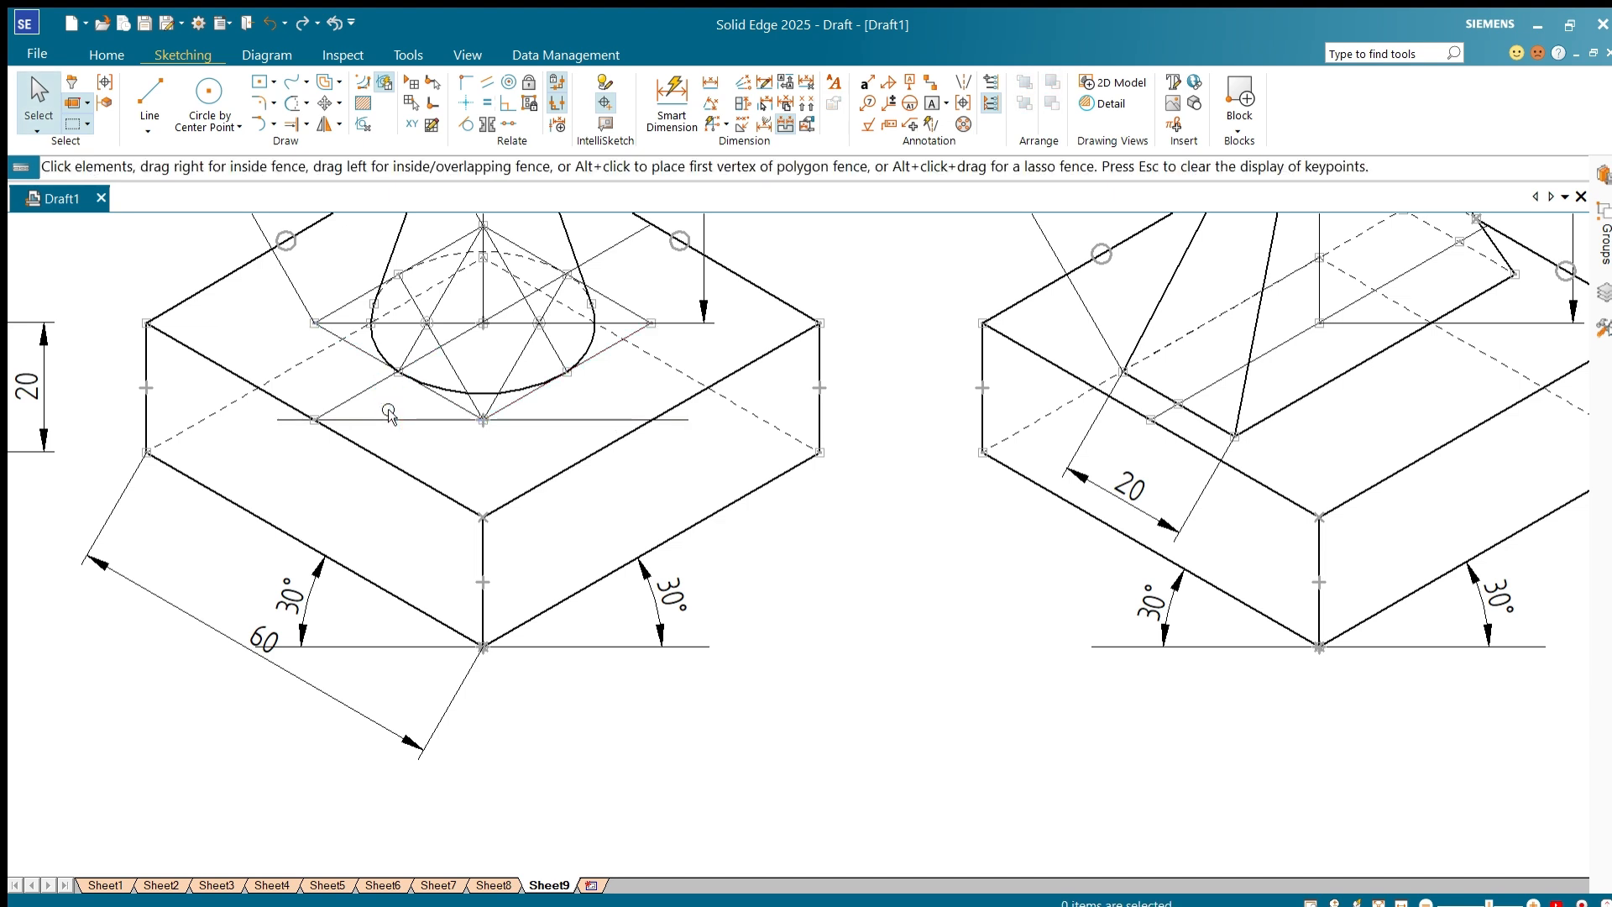
key("Delete")
Step: Delete the two 30° dimensions and the horizontal reference line at the pyramid's front corner in the leftmost isometric drawing
scroll(394, 422, "down", 2)
scroll(270, 460, "up", 4)
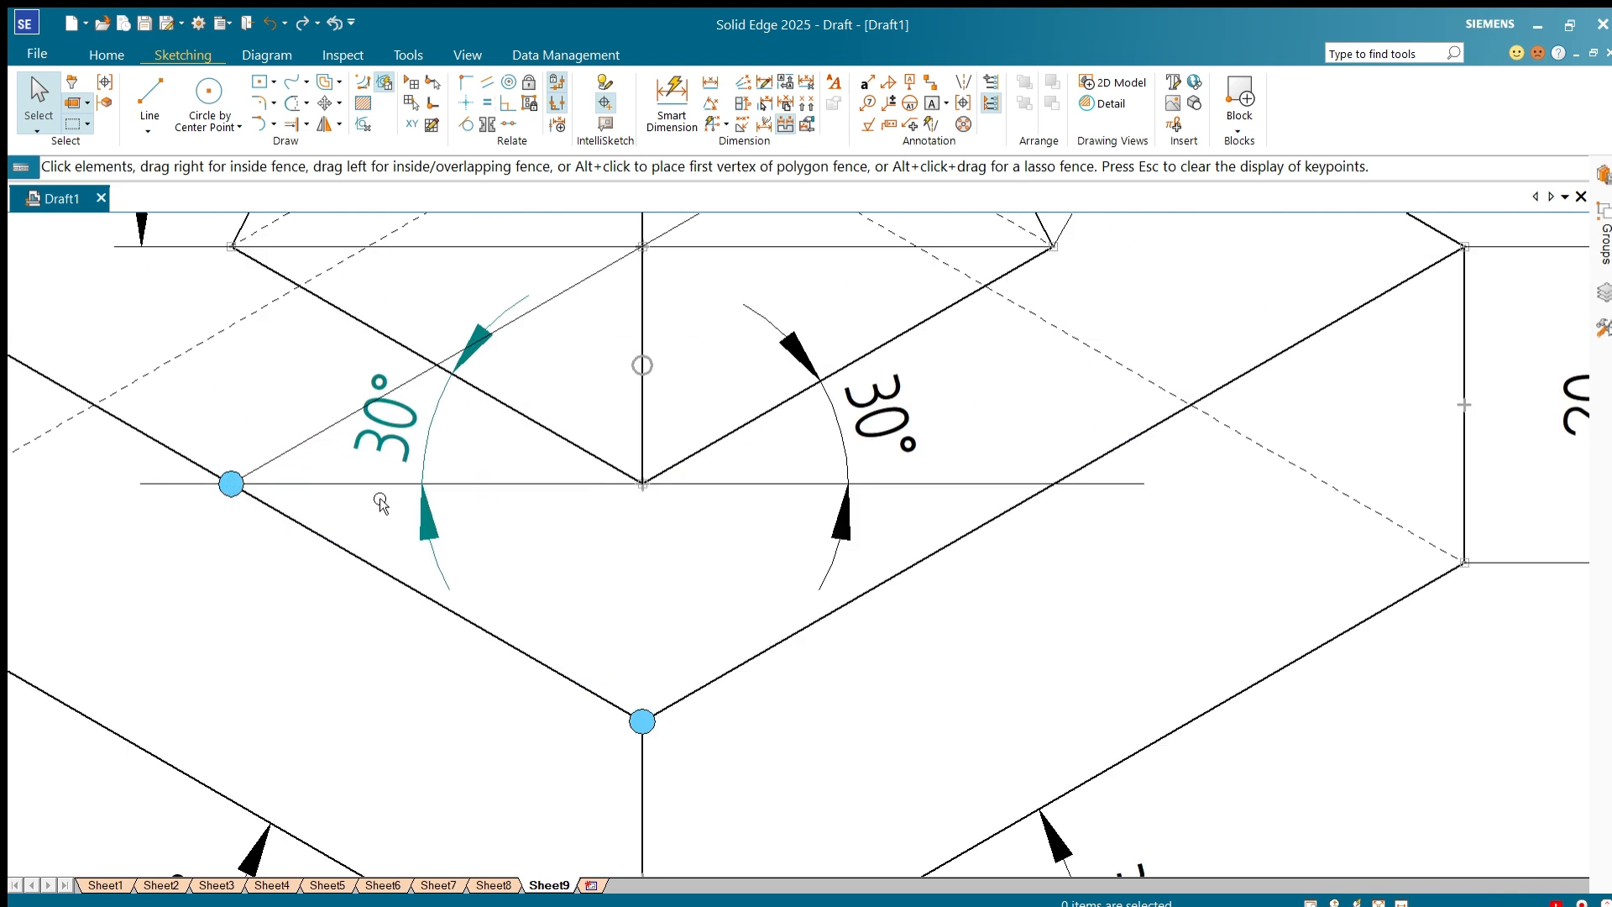
left_click(422, 484)
key("Delete")
left_click(423, 485)
key("Delete")
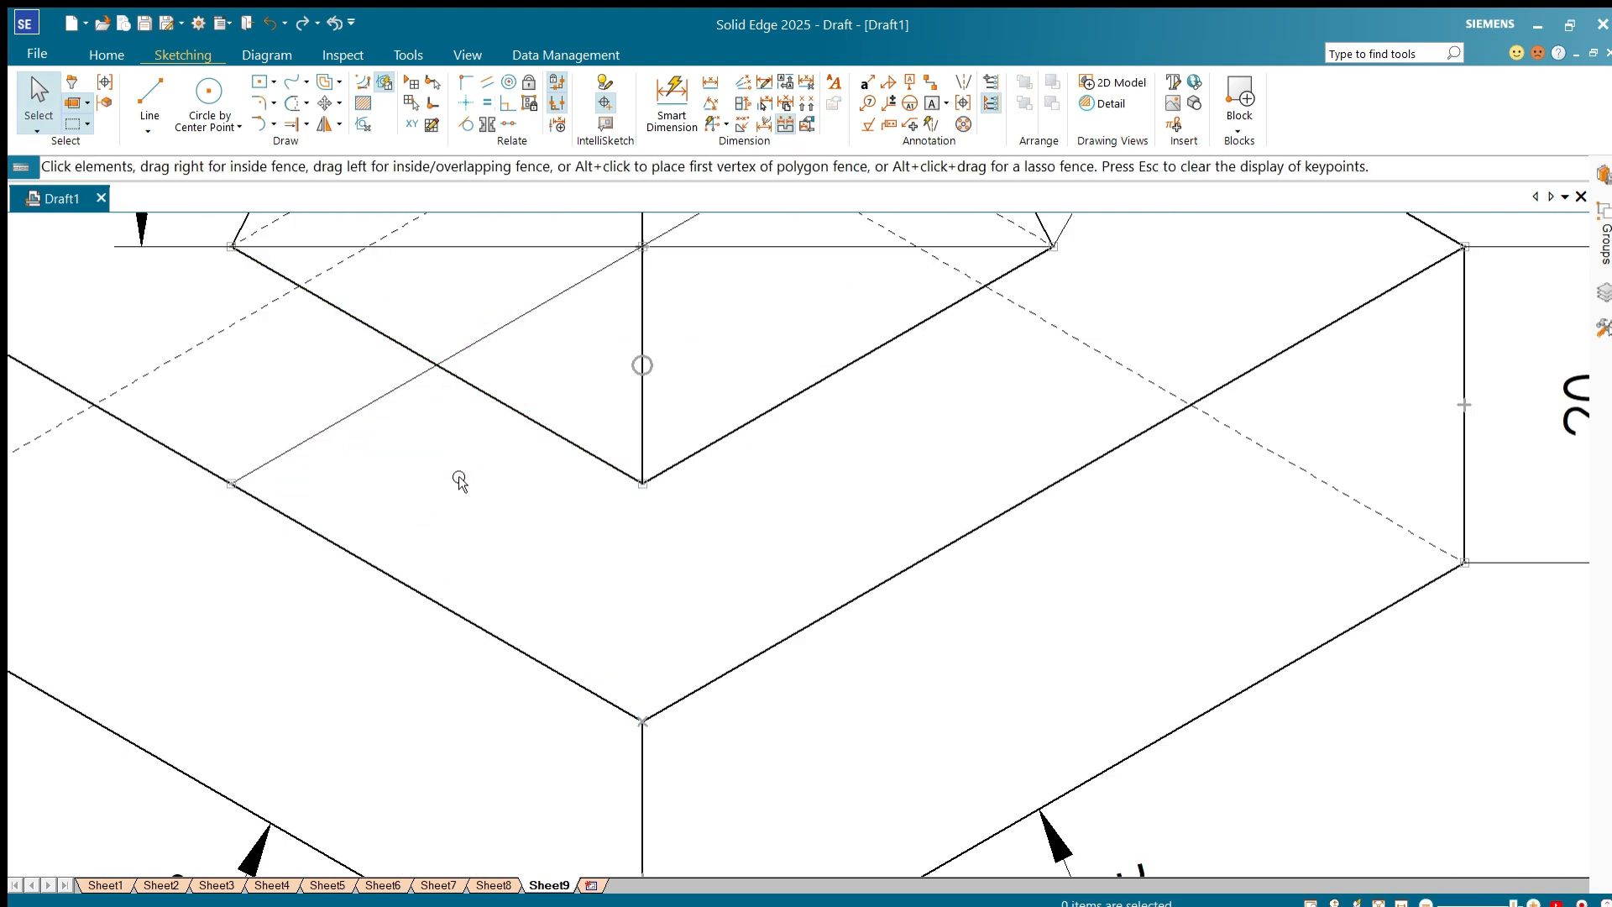
Step: Delete the copied vertical line above the upper rhombus's bottom corner
scroll(472, 543, "down", 5)
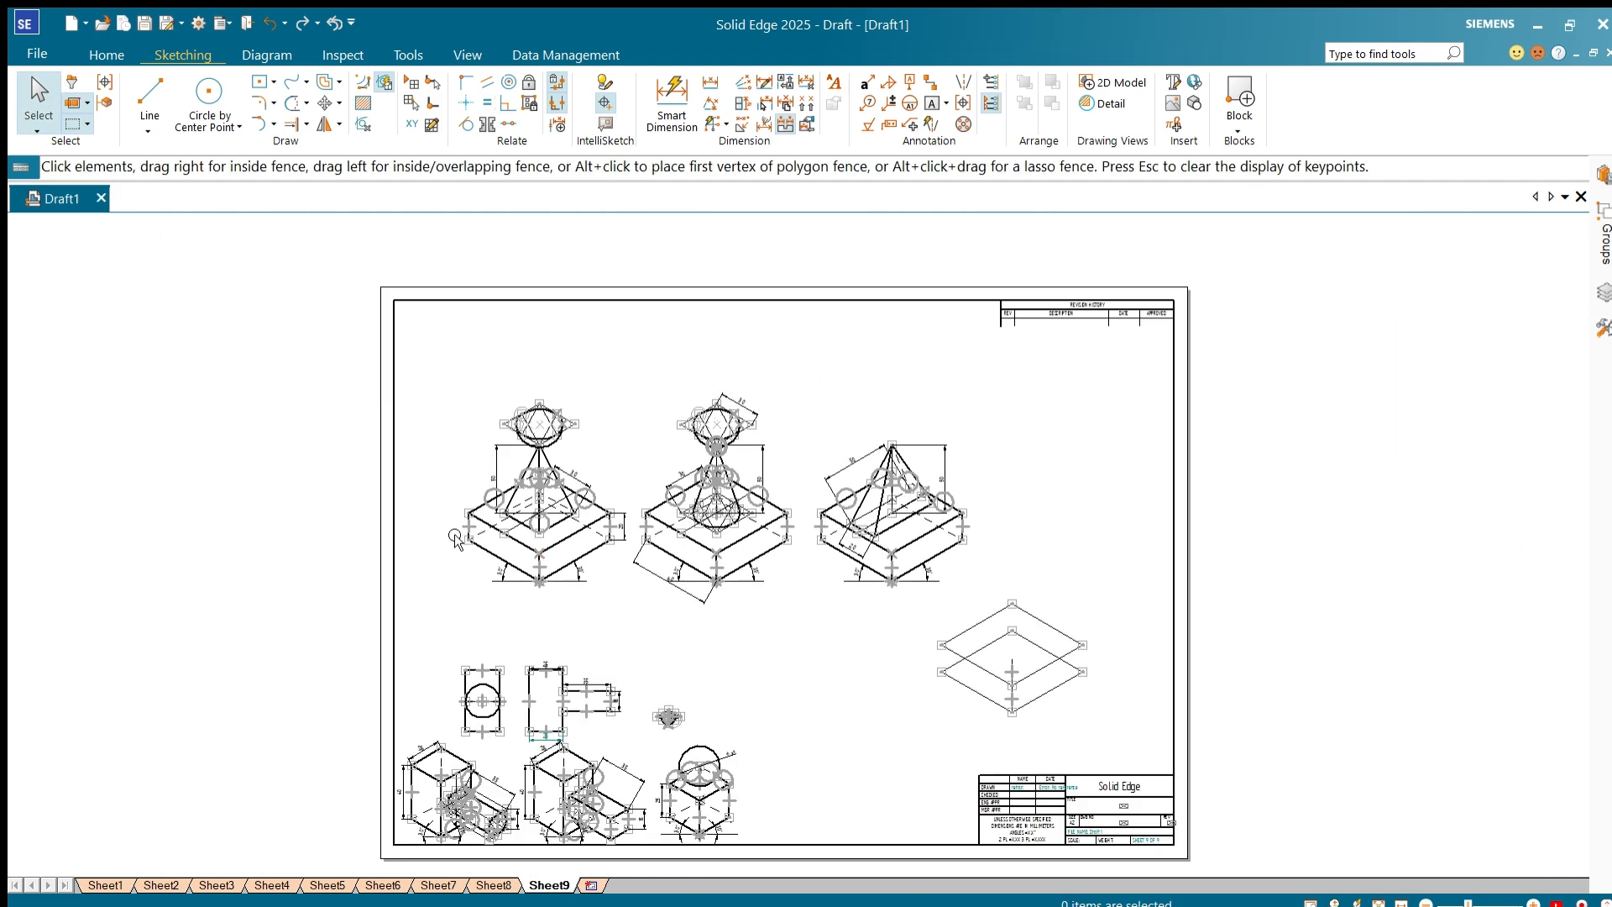
scroll(1044, 702, "up", 8)
left_click(849, 445)
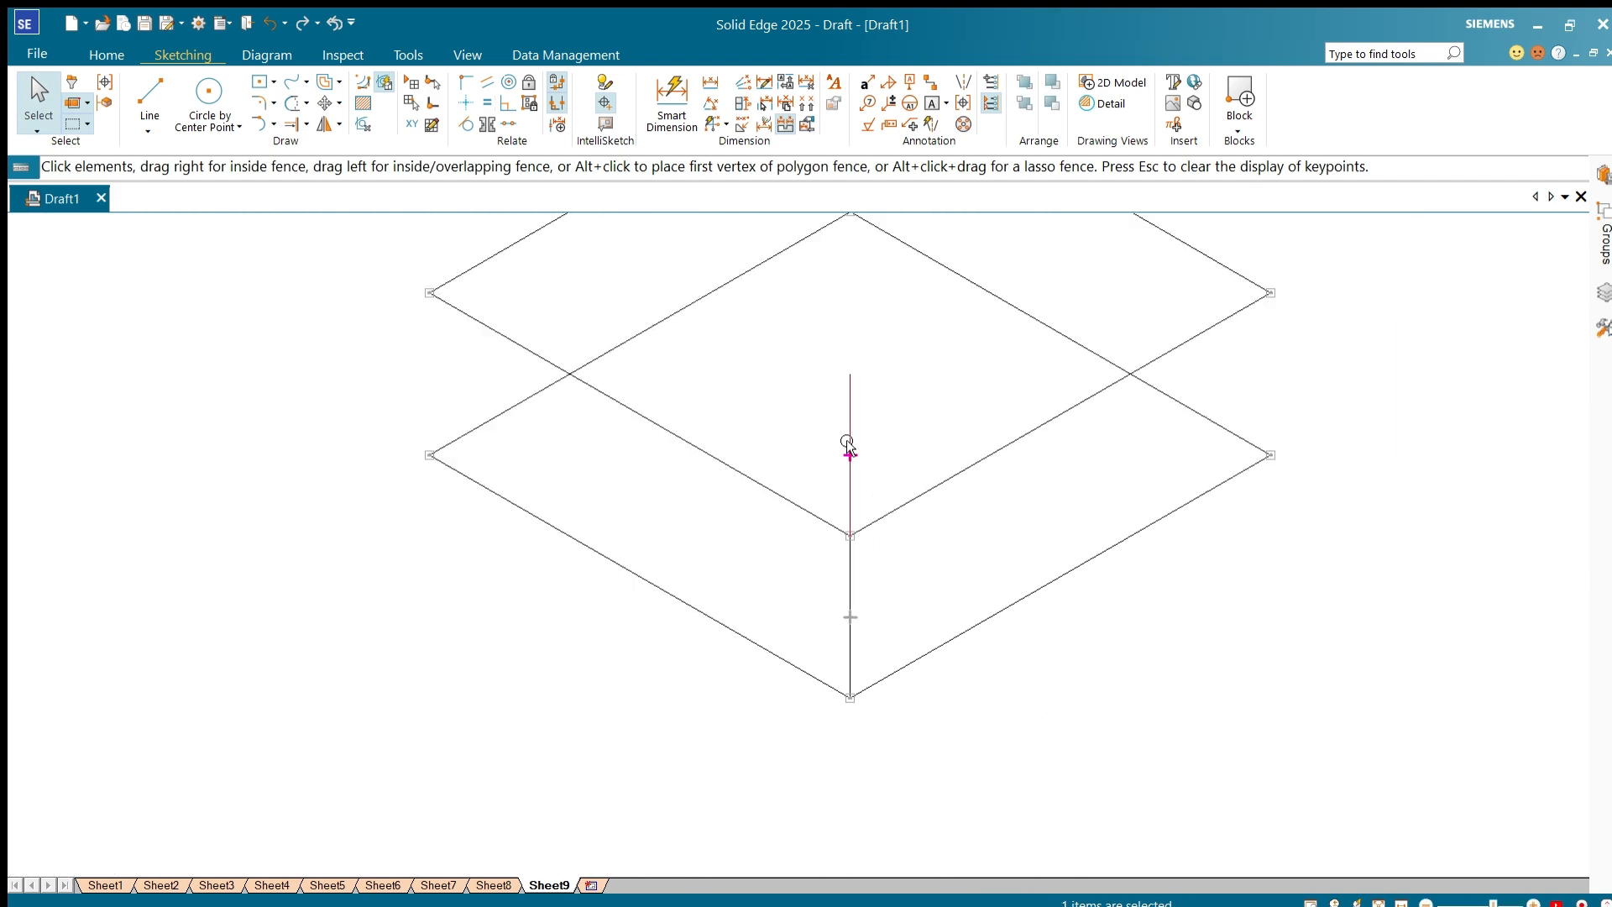
key("Escape")
scroll(917, 621, "down", 3)
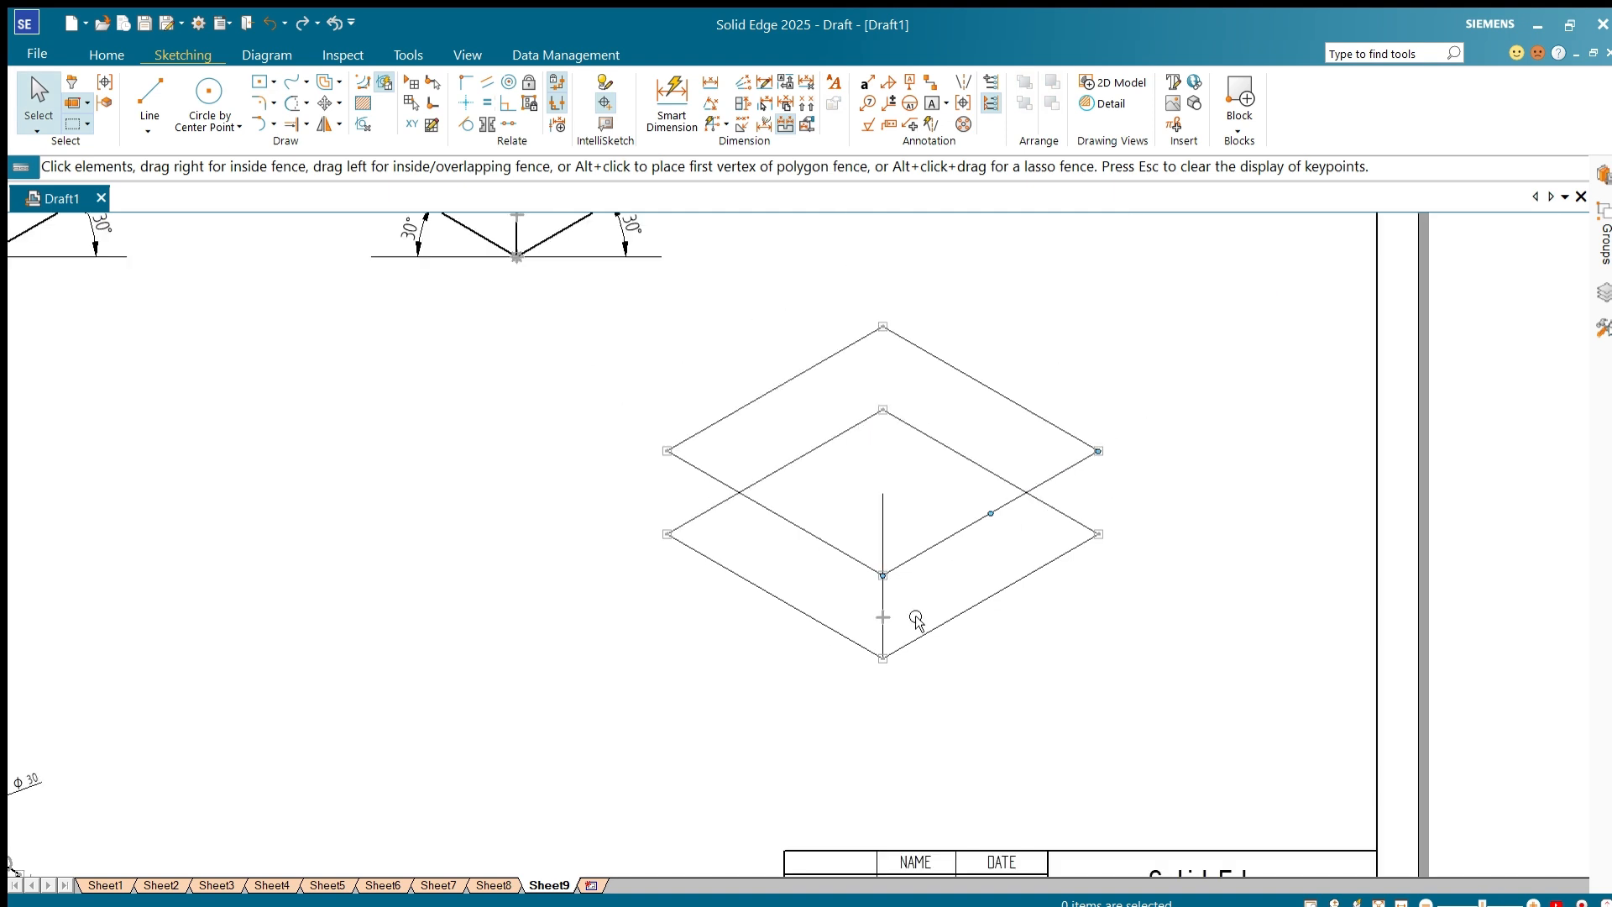
left_click(885, 520)
key("Delete")
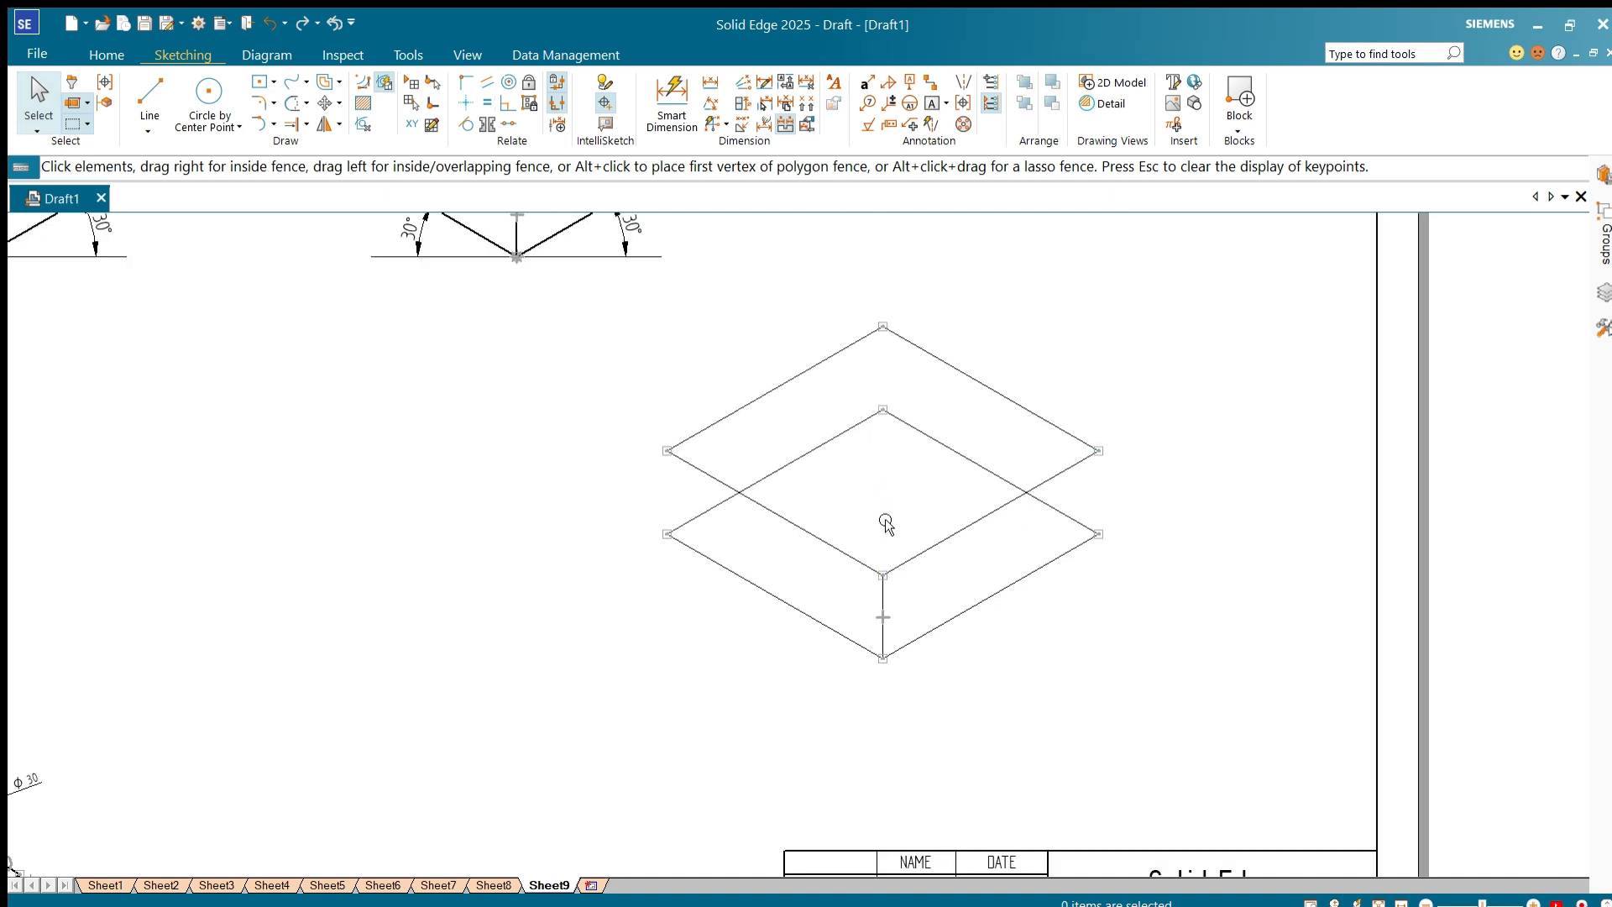
Step: Draw two 25 mm horizontal lines from the lower rhombus's bottom corner, one toward each side
left_click(150, 94)
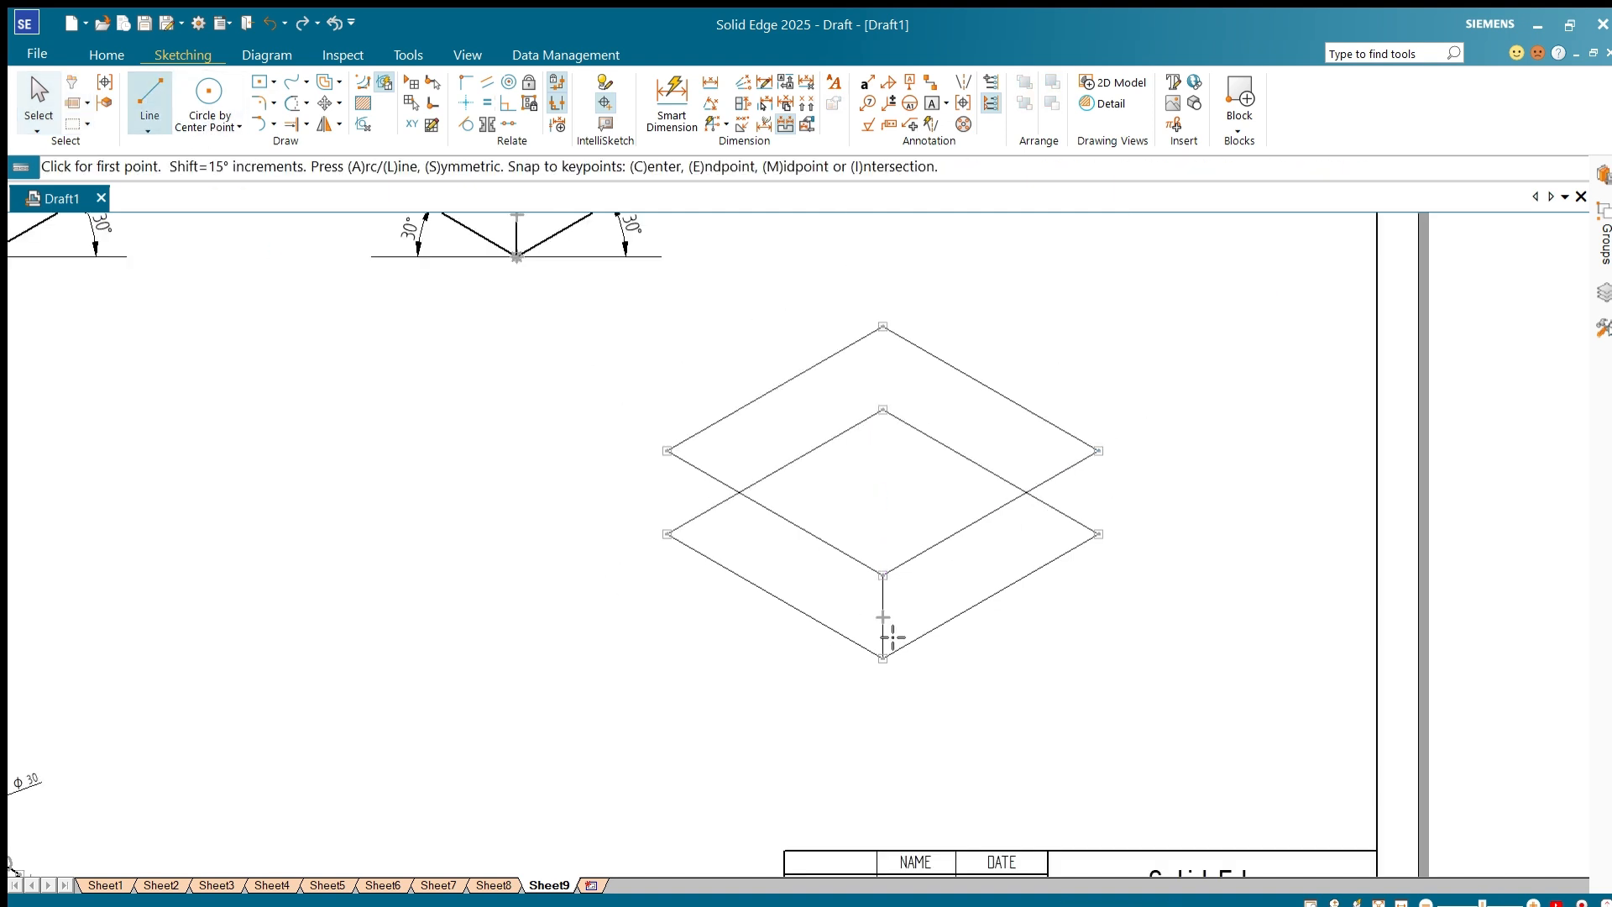
left_click(883, 658)
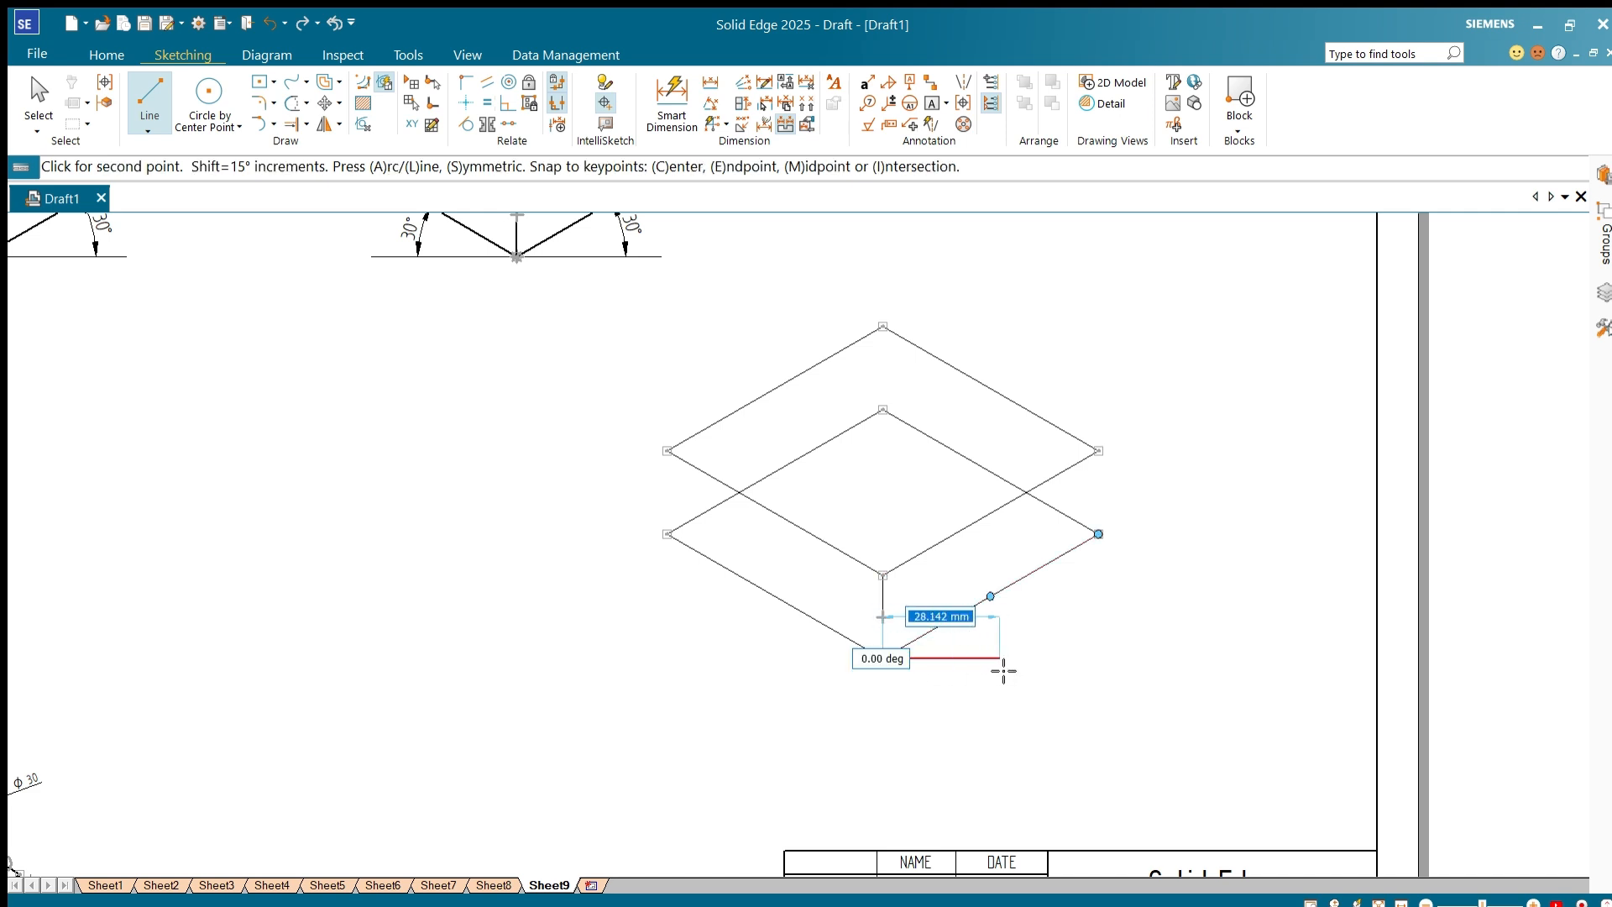
key("Tab")
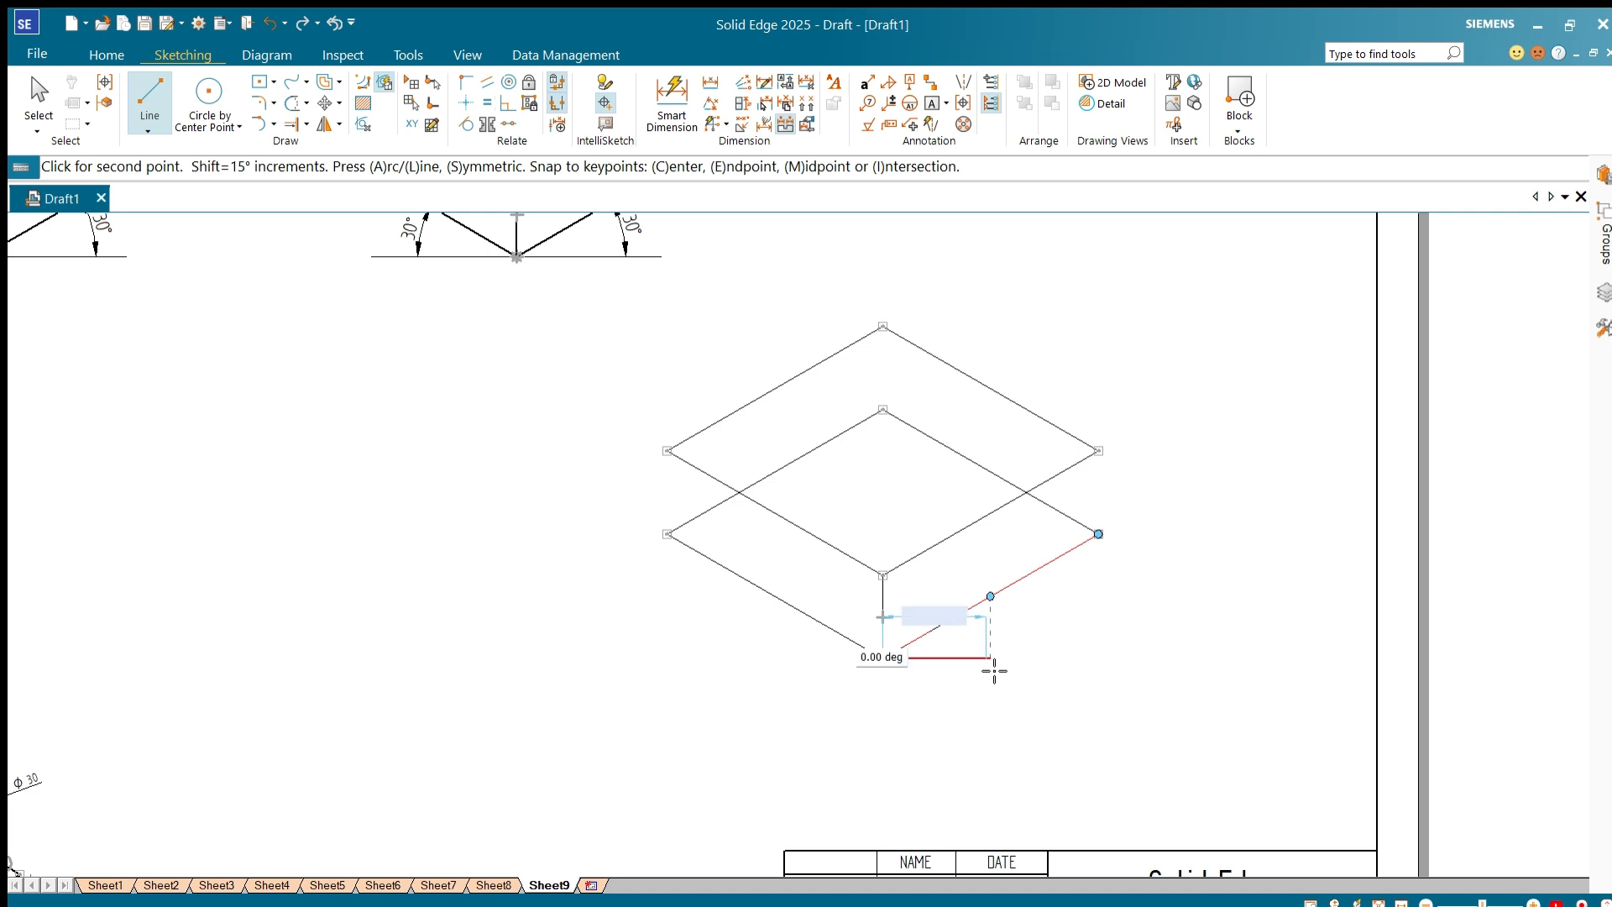
key("Return")
right_click(896, 673)
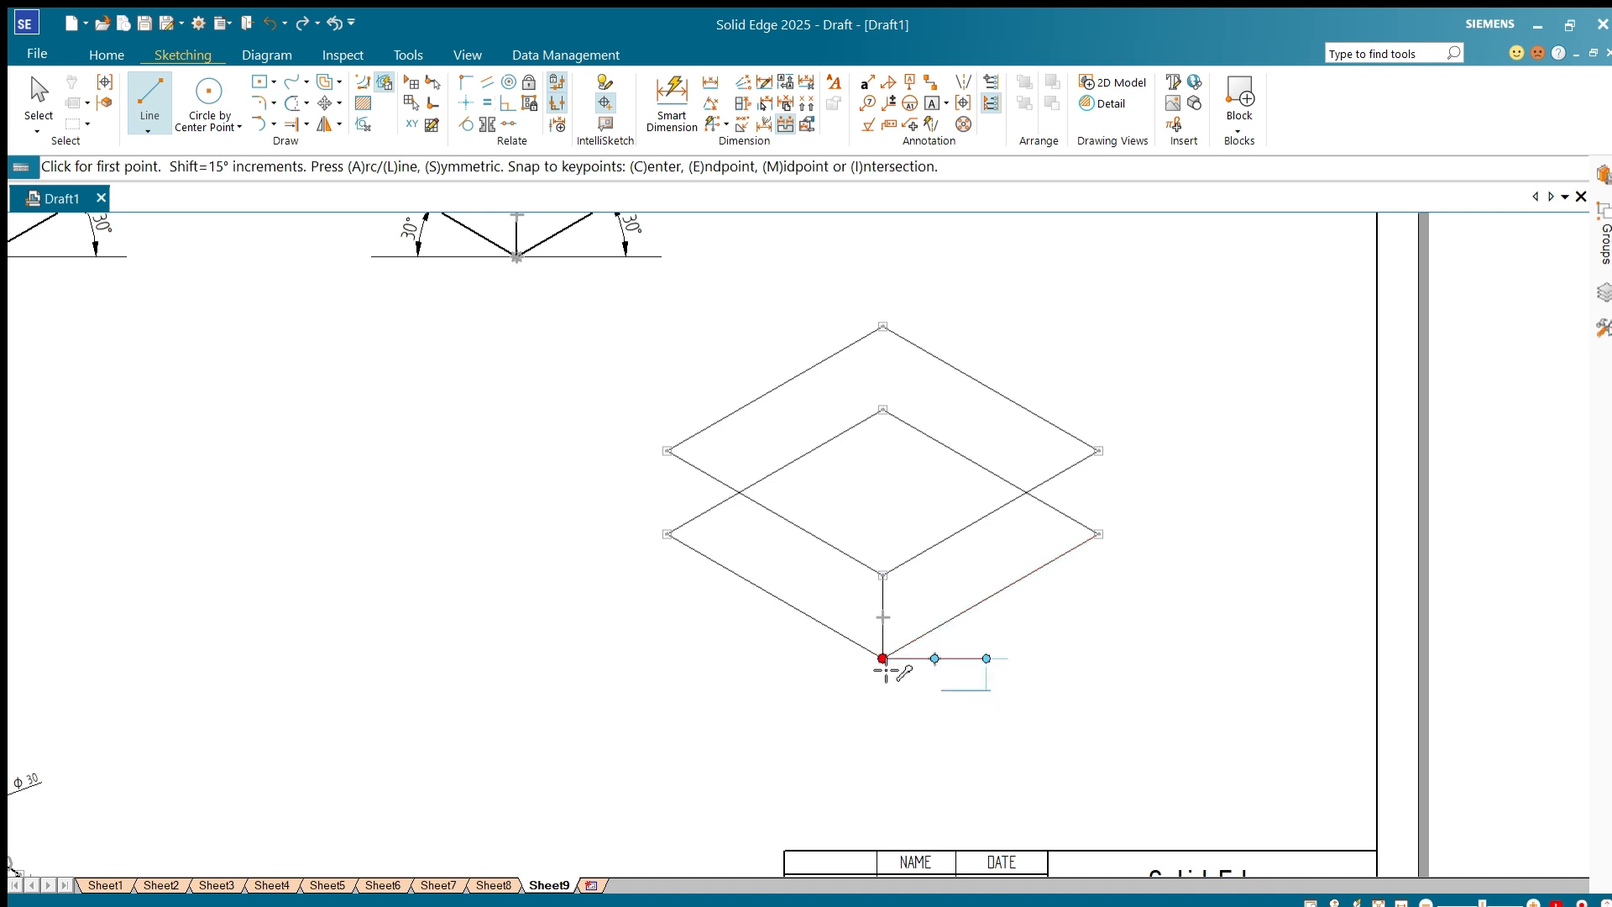
left_click(882, 660)
type("25")
key("Tab")
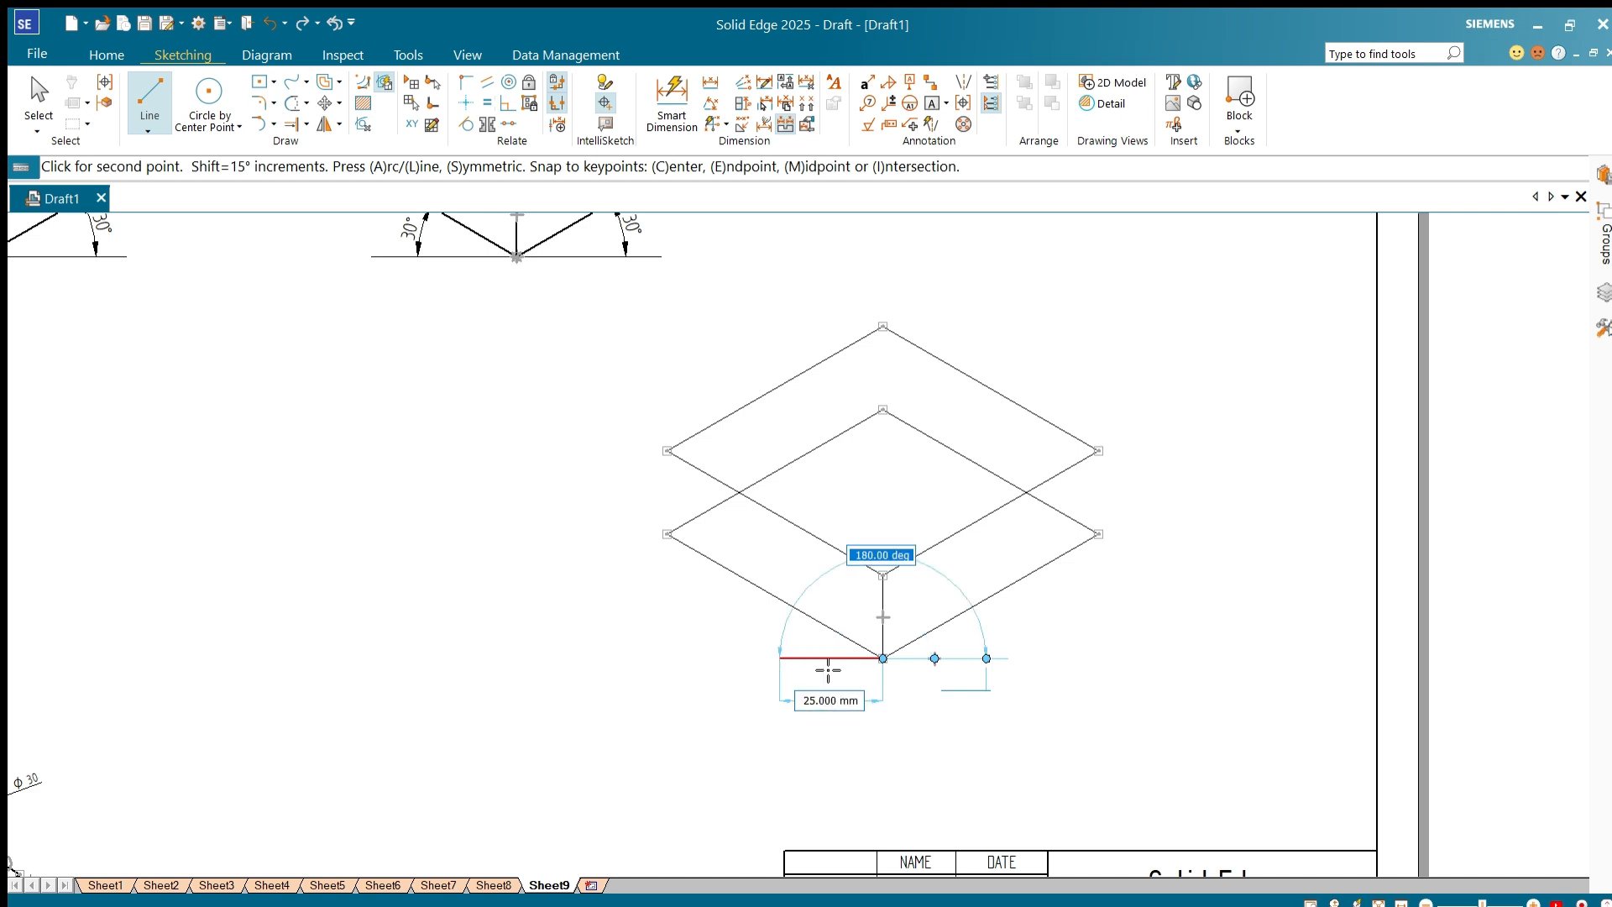
key("Return")
right_click(672, 537)
Step: Draw the vertical edge joining the left corners of the lower and upper rhombuses
left_click(667, 534)
left_click(667, 451)
right_click(677, 457)
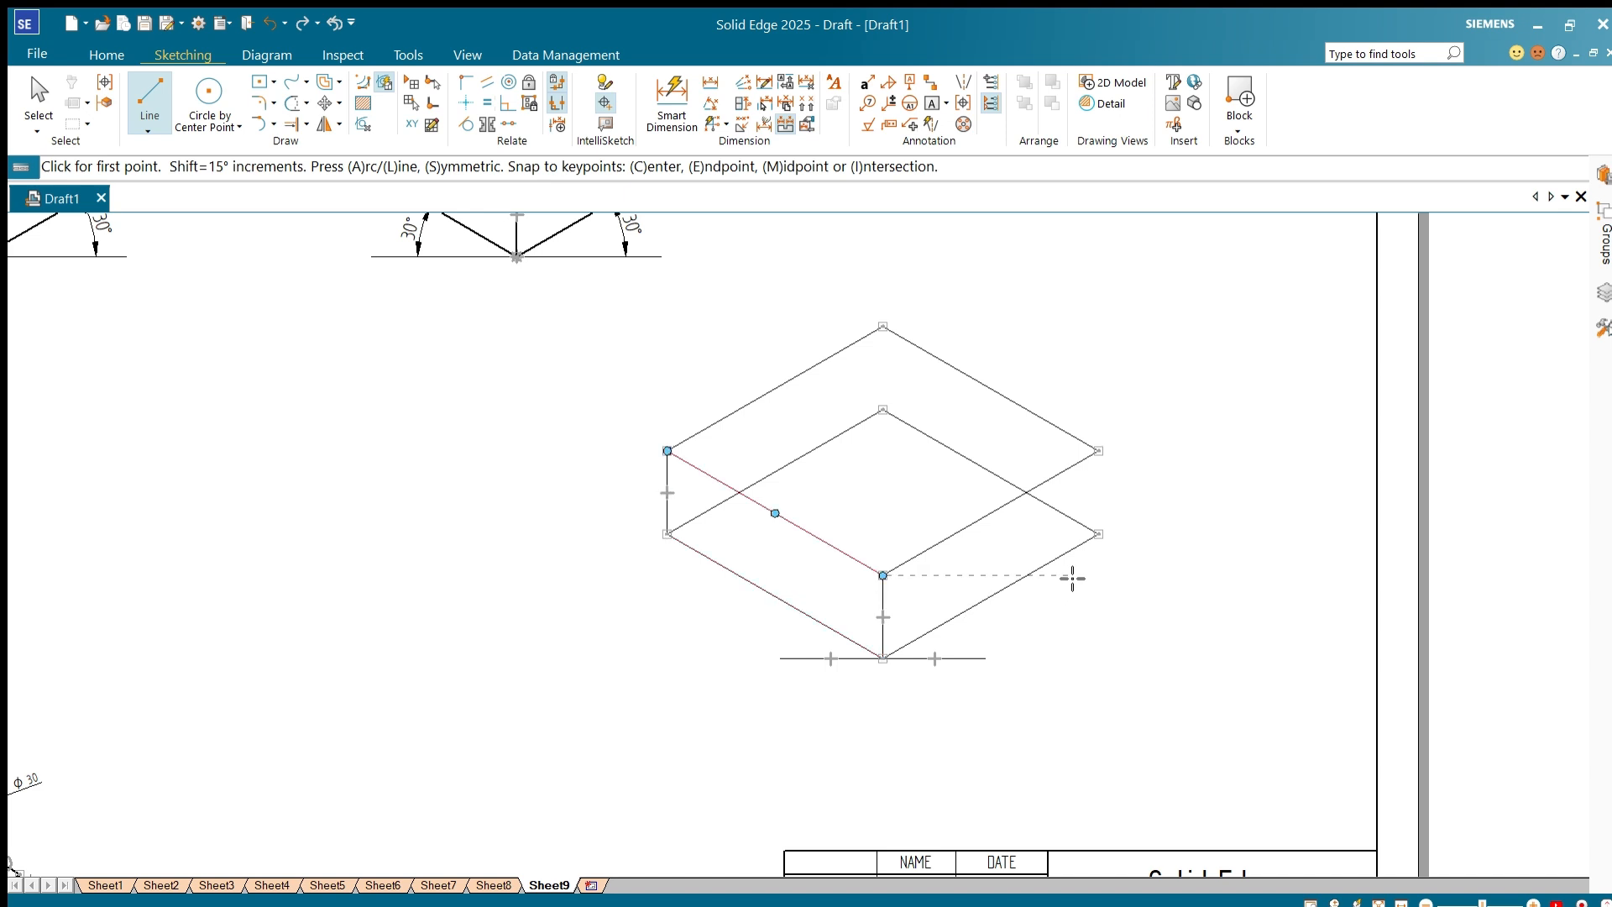
key("Escape")
Step: Delete the upper rhombus, the left vertical edge and the lower rhombus's two back sides
mouse_move(1174, 506)
left_mouse_down()
mouse_move(874, 471)
mouse_move(629, 367)
mouse_move(617, 310)
left_mouse_up()
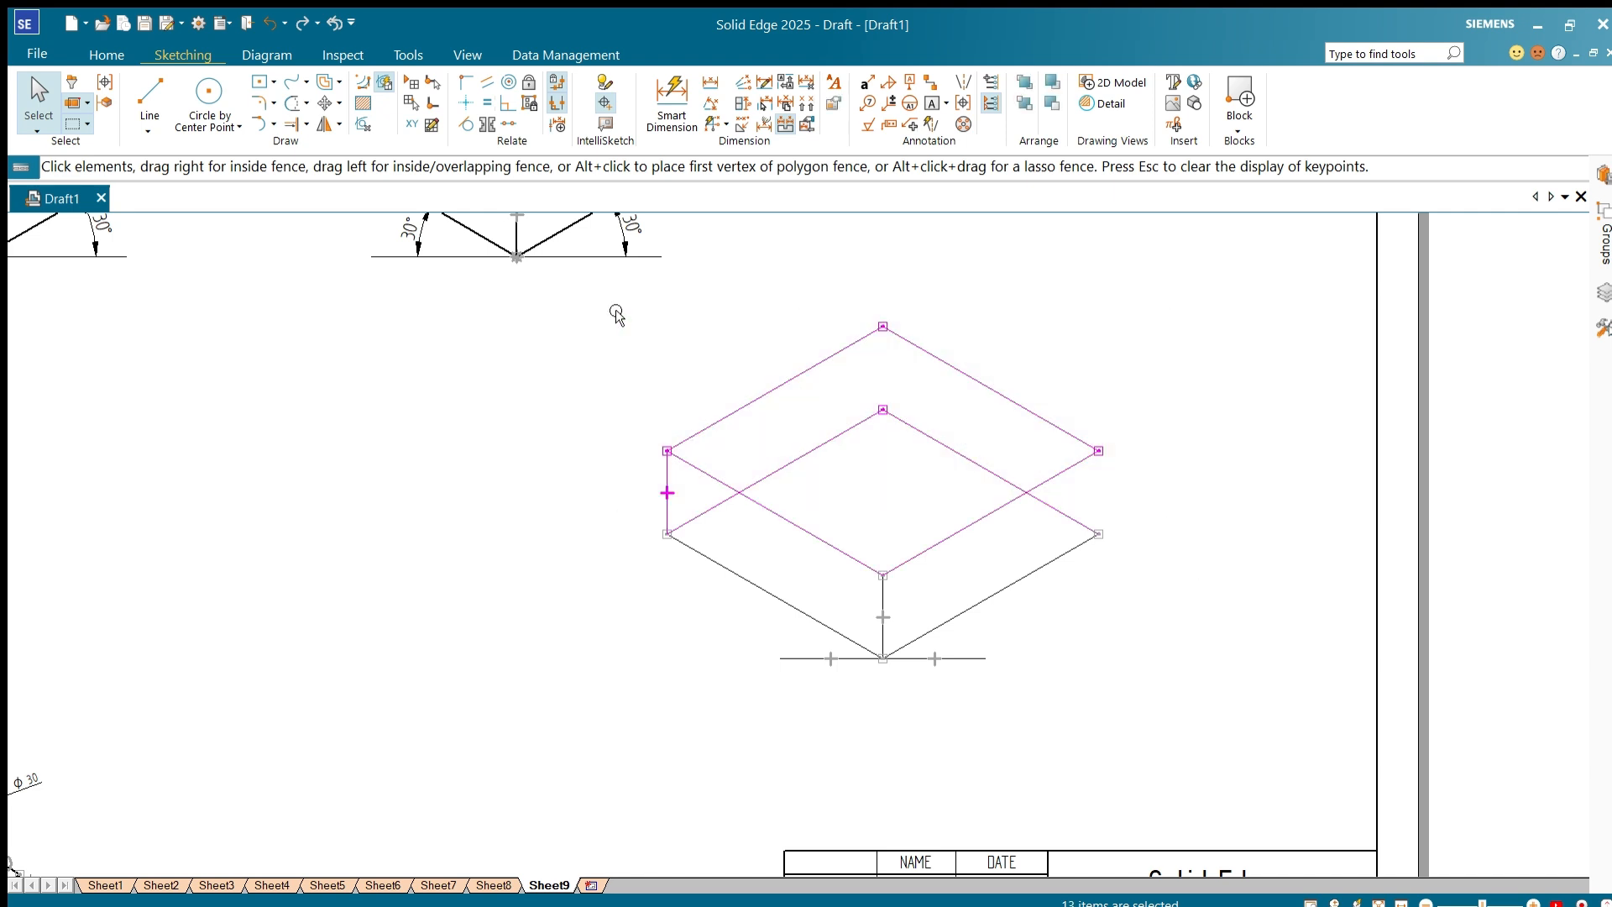
key("Delete")
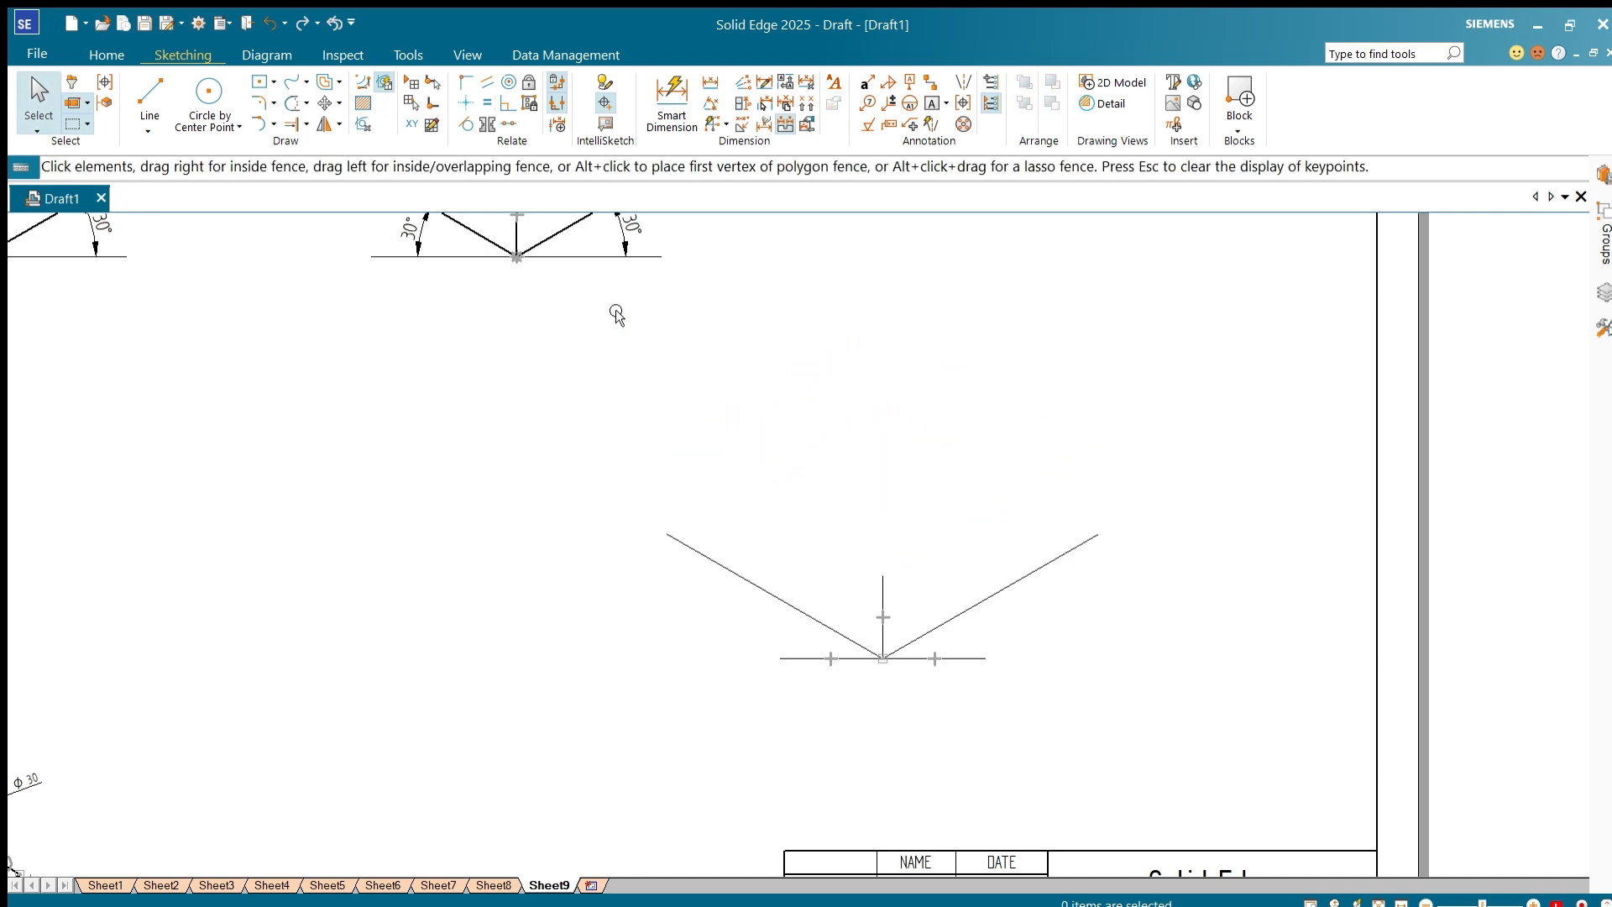
Step: Complete the rhombus with a 60 mm line at 30° from its left corner and a closing line to its right corner
left_click(150, 99)
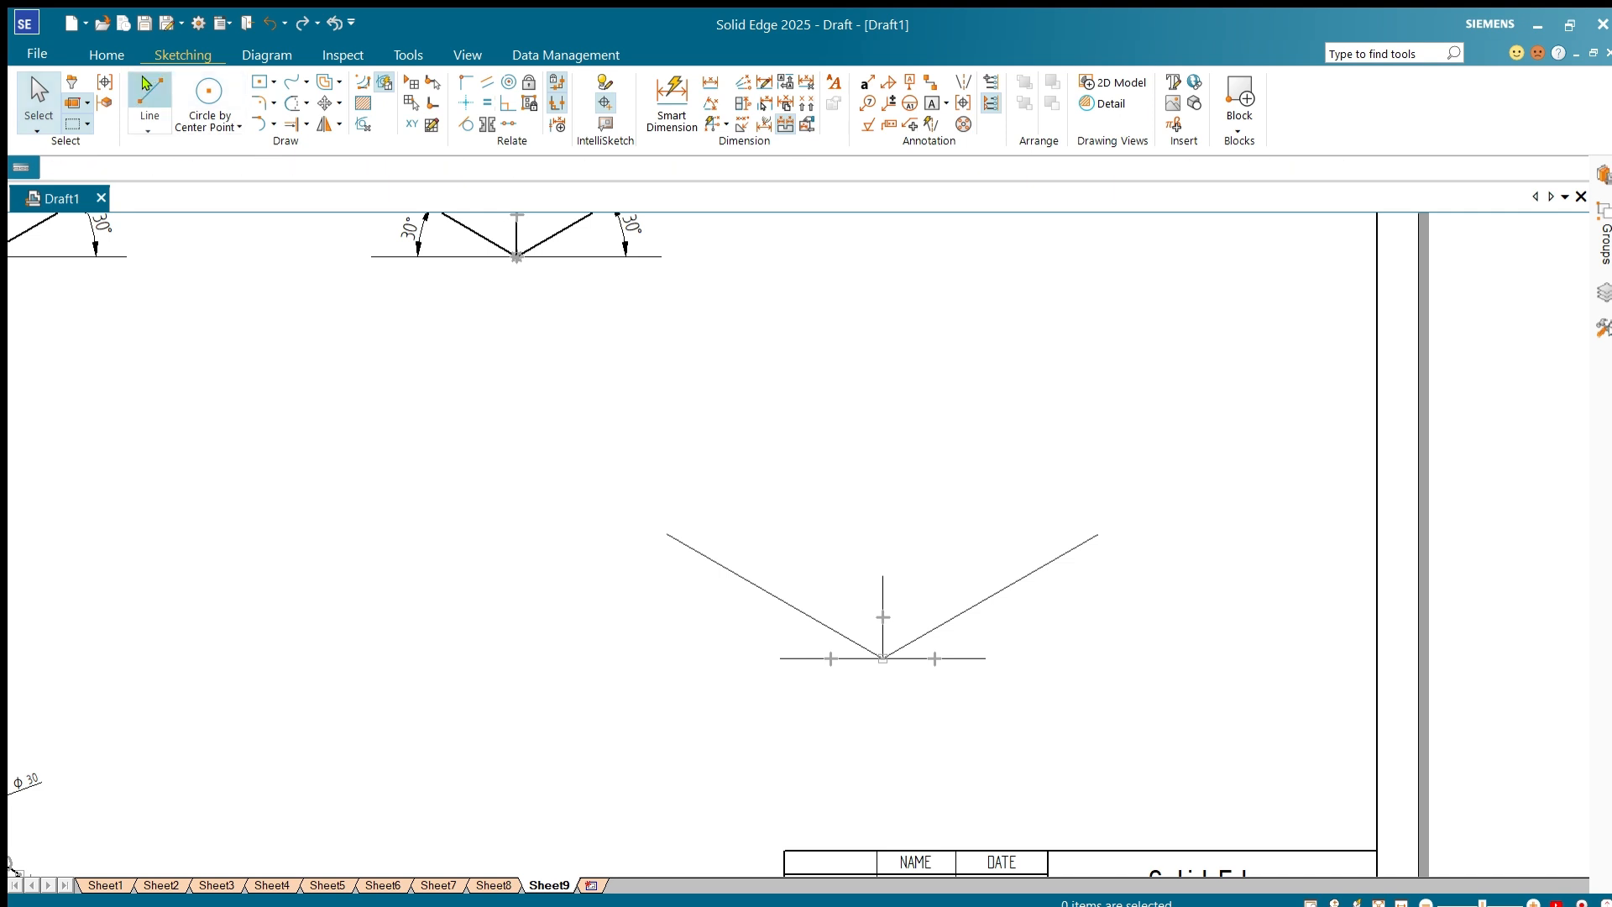
left_click(667, 534)
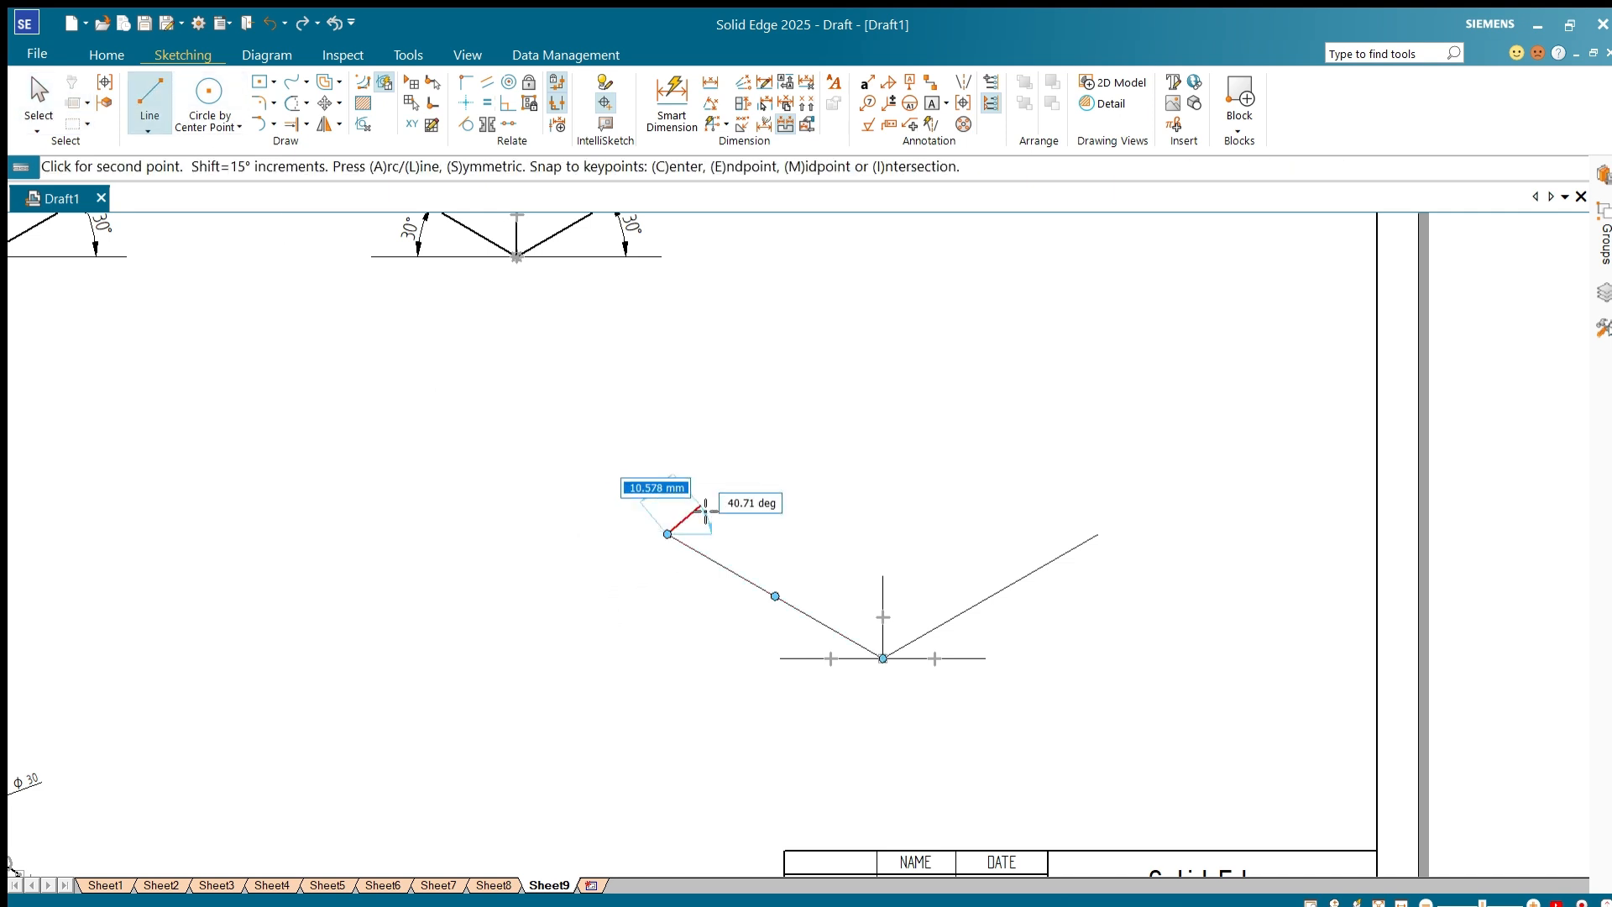
type("6")
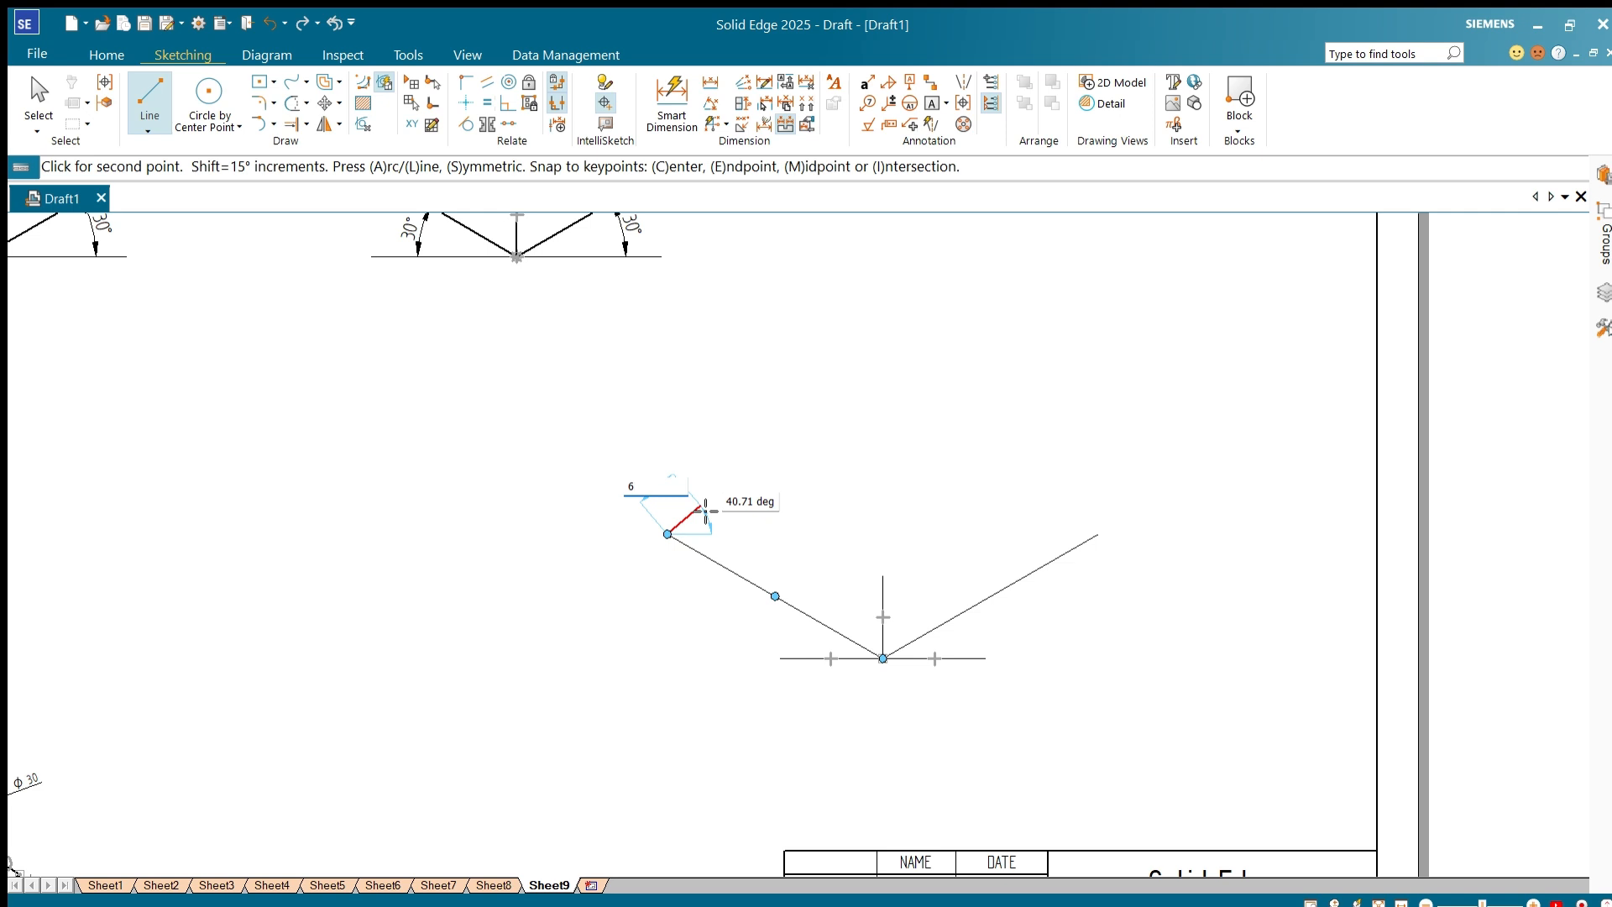
type("0")
key("Tab")
type("30")
key("Return")
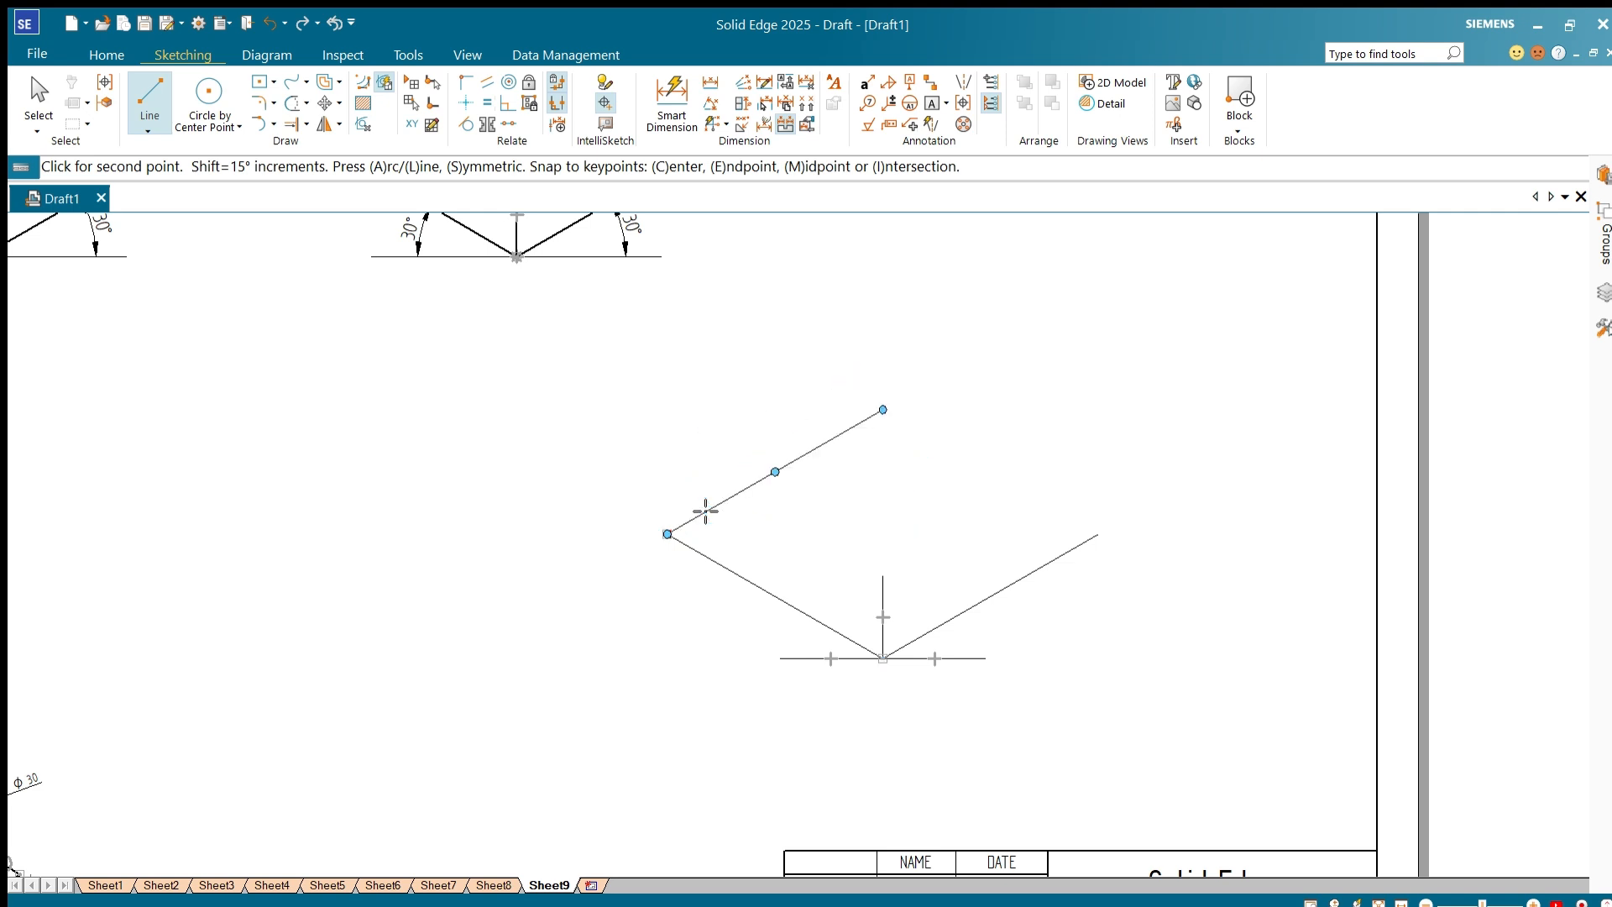
left_click(1100, 537)
right_click(921, 625)
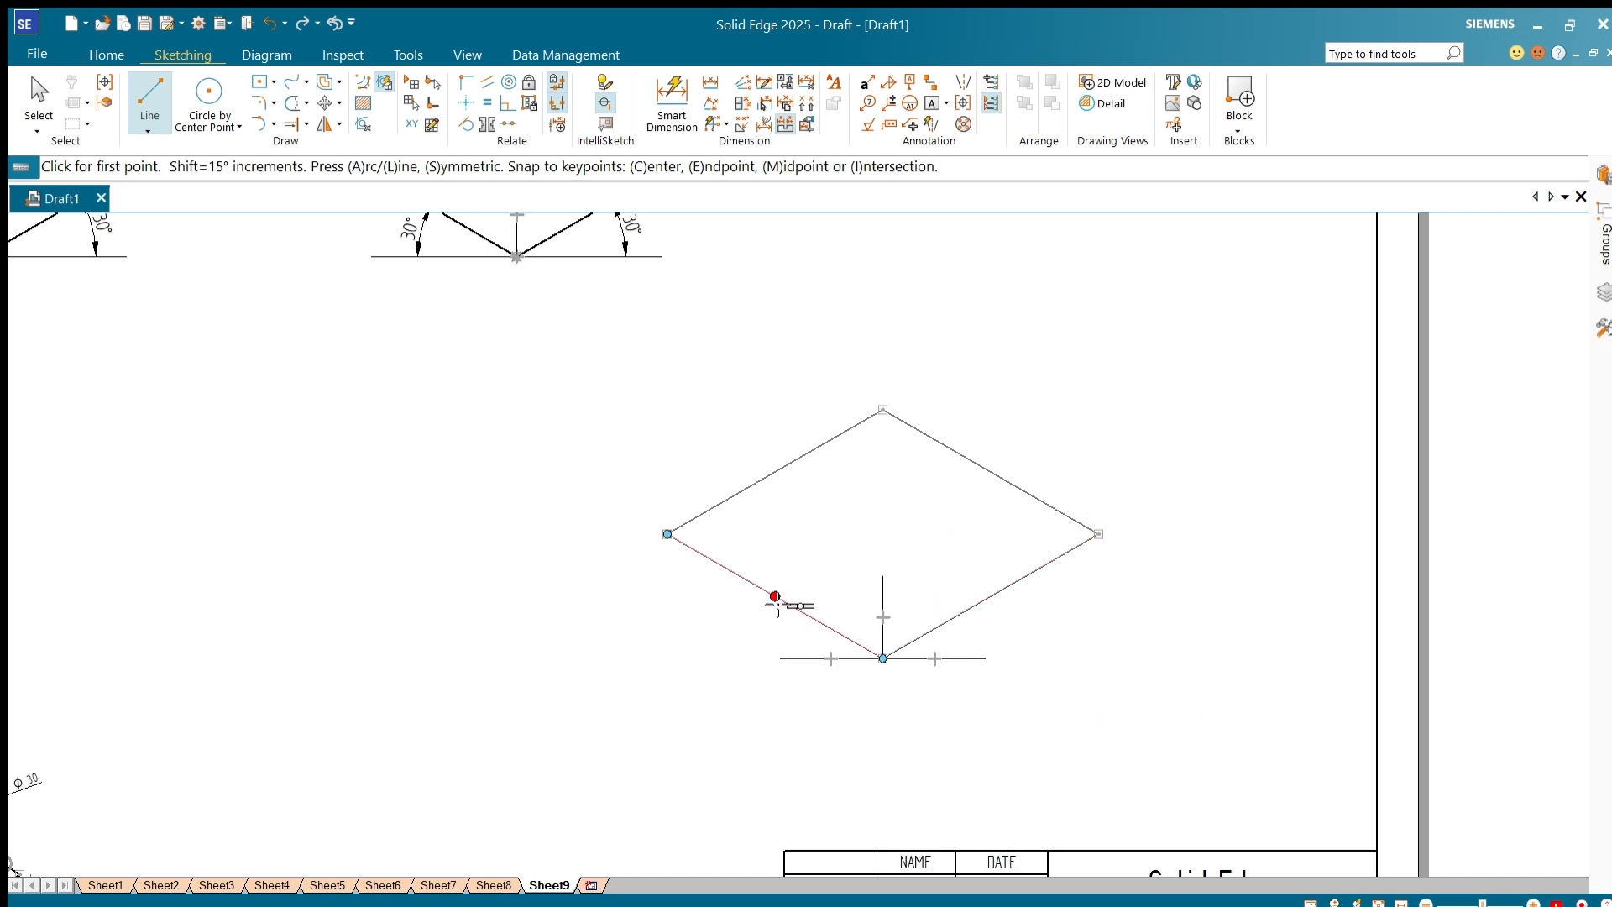
Step: Draw four construction lines joining the rhombus's top and bottom corners to the midpoints of their opposite sides
left_click(774, 597)
left_click(882, 410)
left_click(991, 596)
right_click(989, 595)
left_click(882, 658)
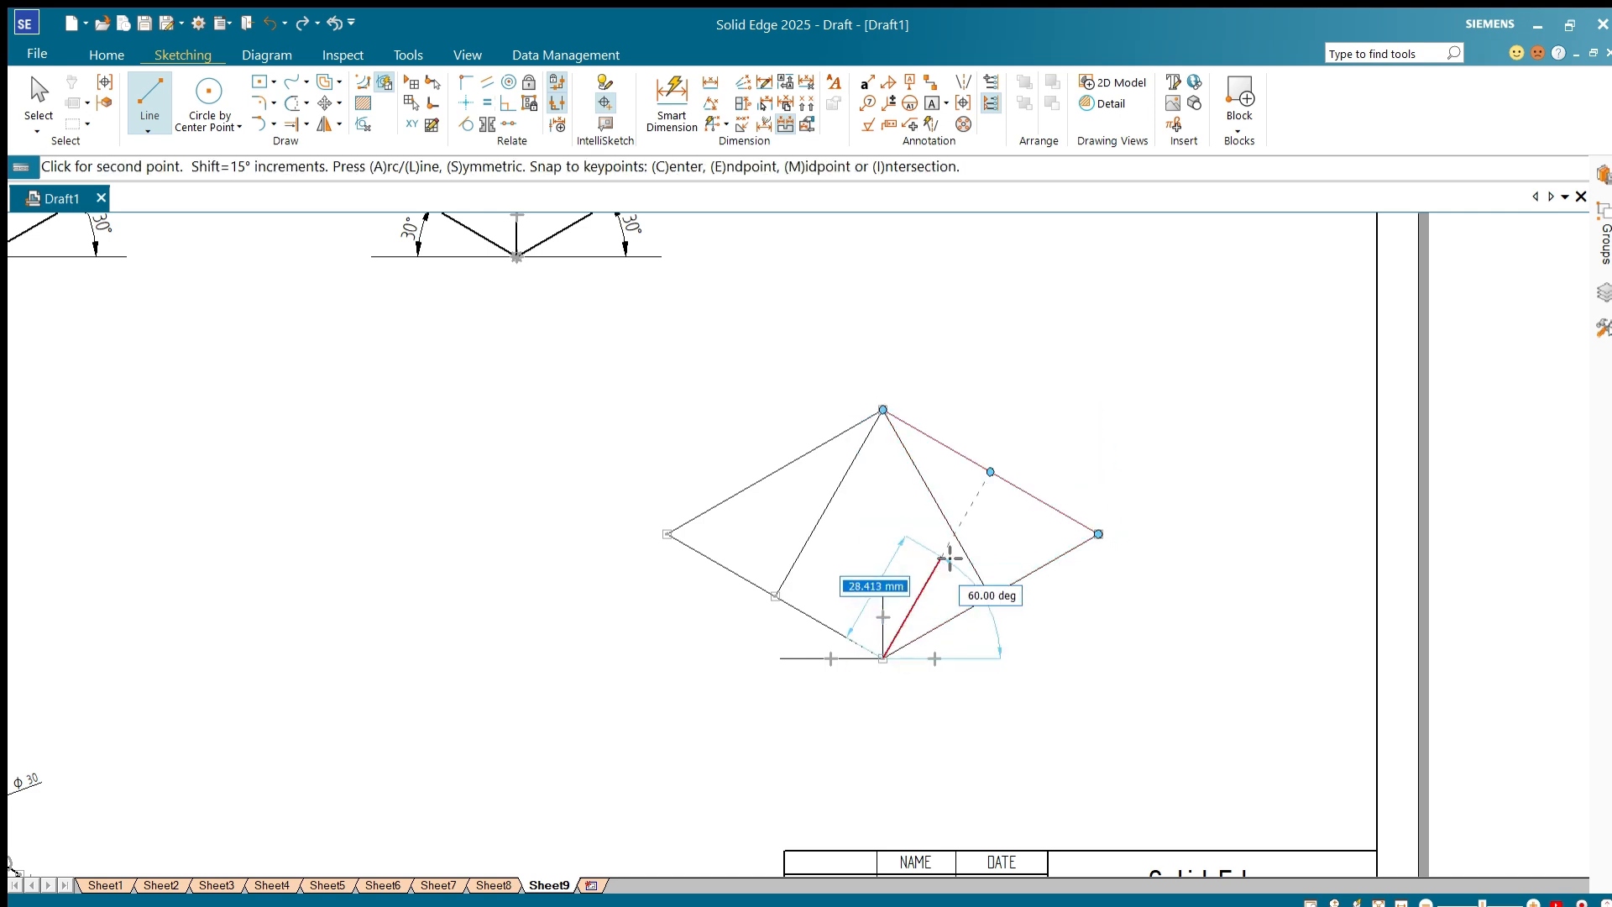
left_click(990, 473)
right_click(938, 580)
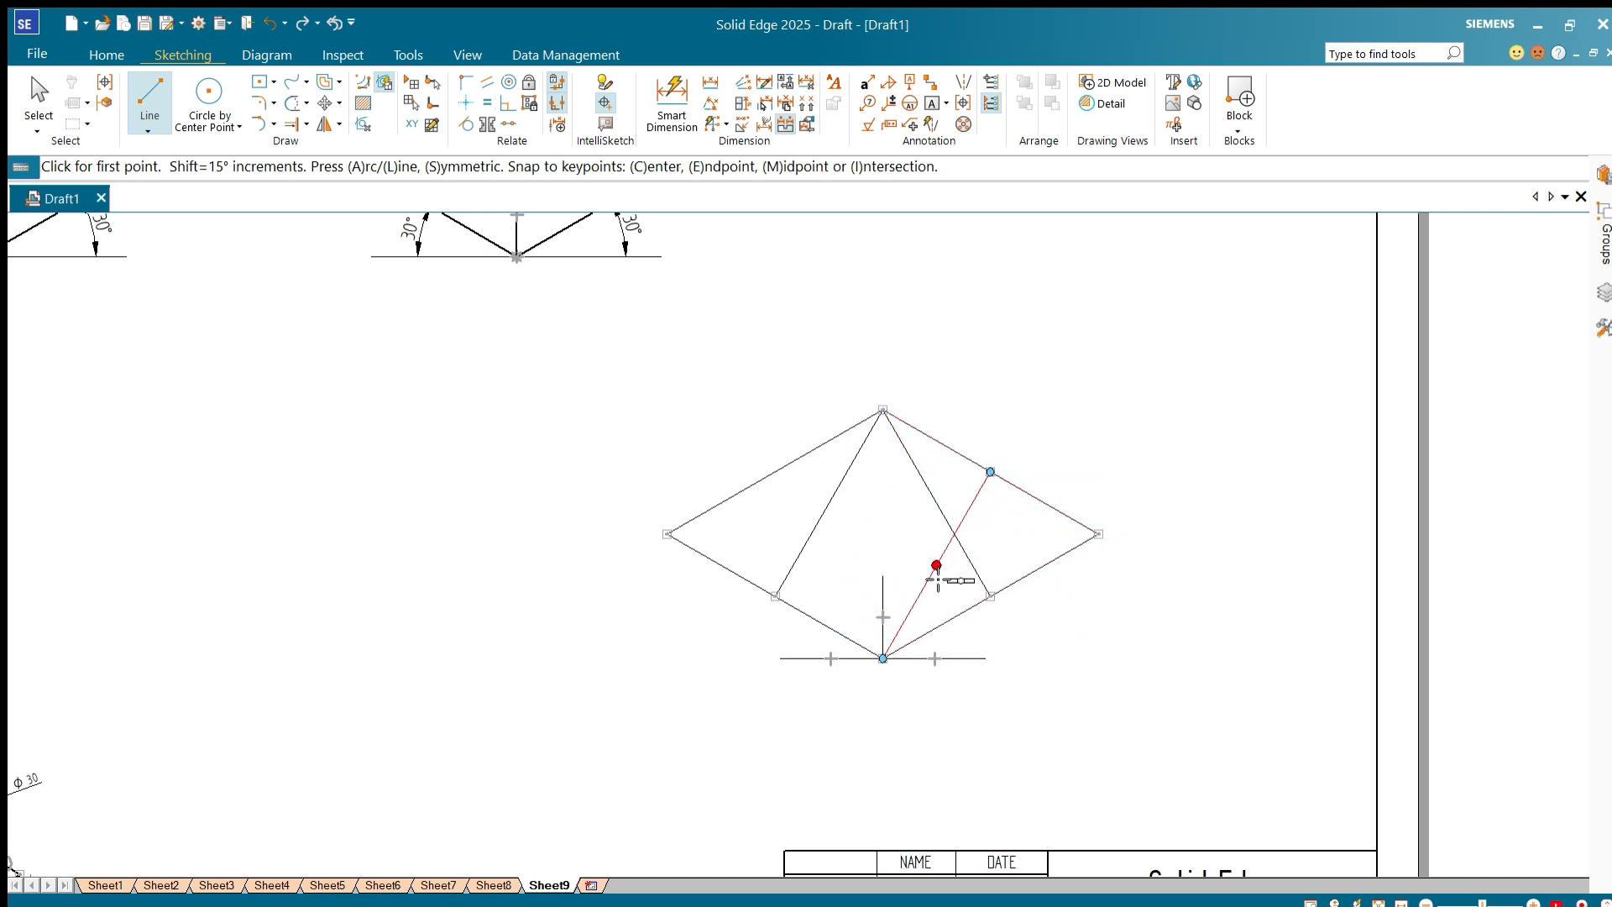
left_click(883, 658)
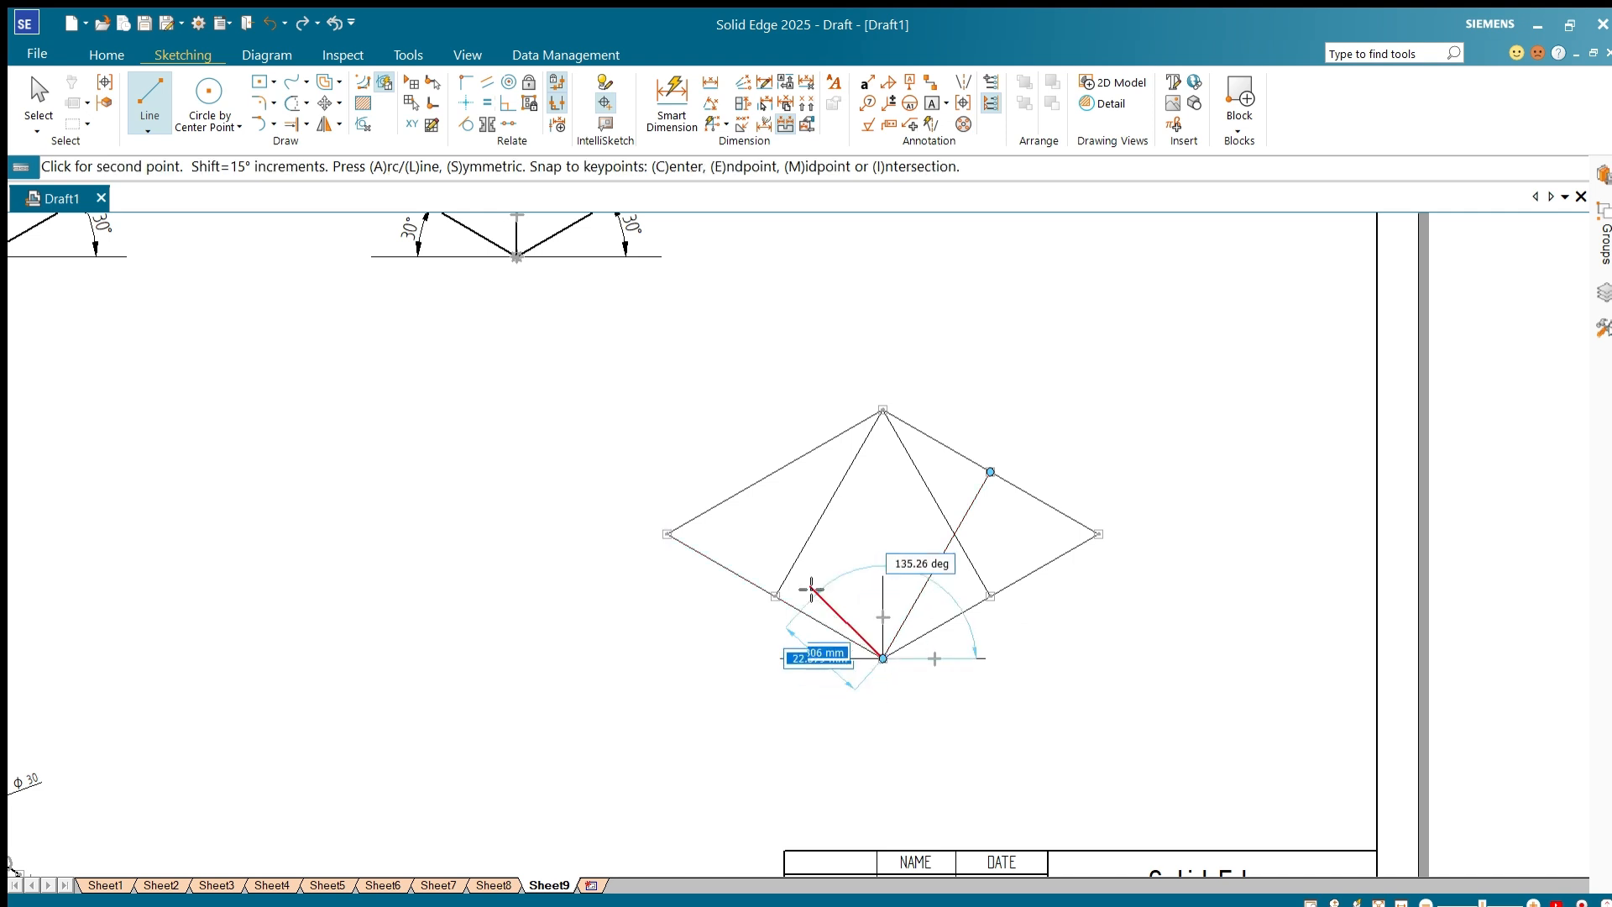
left_click(776, 473)
key("Escape")
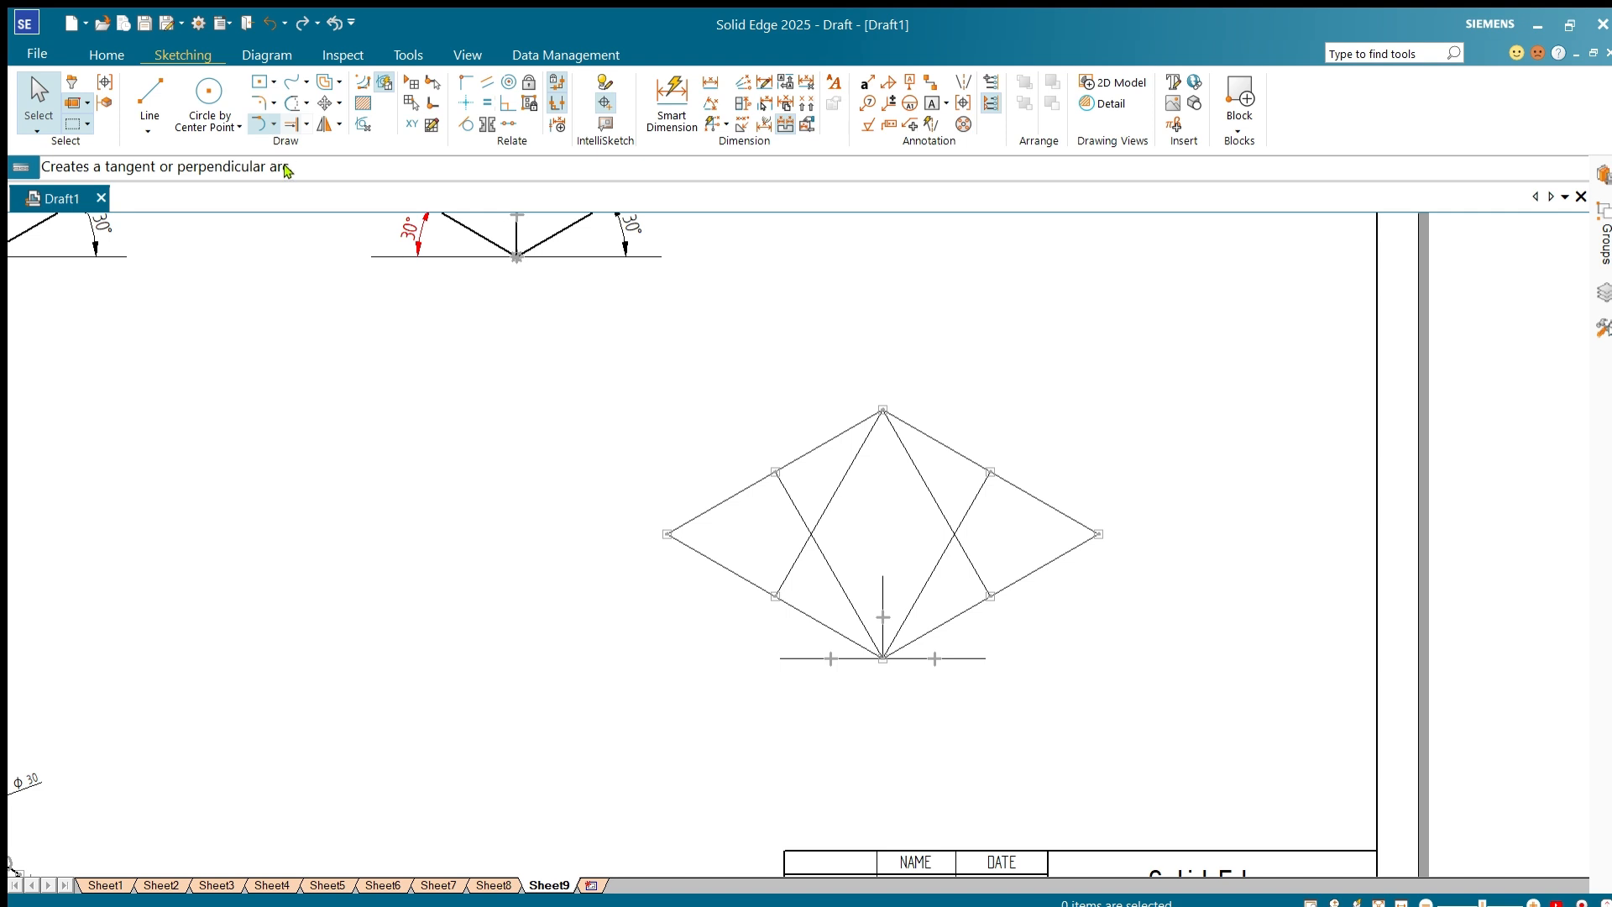
Step: Draw the two large ellipse arcs centred on the rhombus's top and bottom corners, each spanning the opposite side midpoints
left_click(259, 103)
left_click(883, 410)
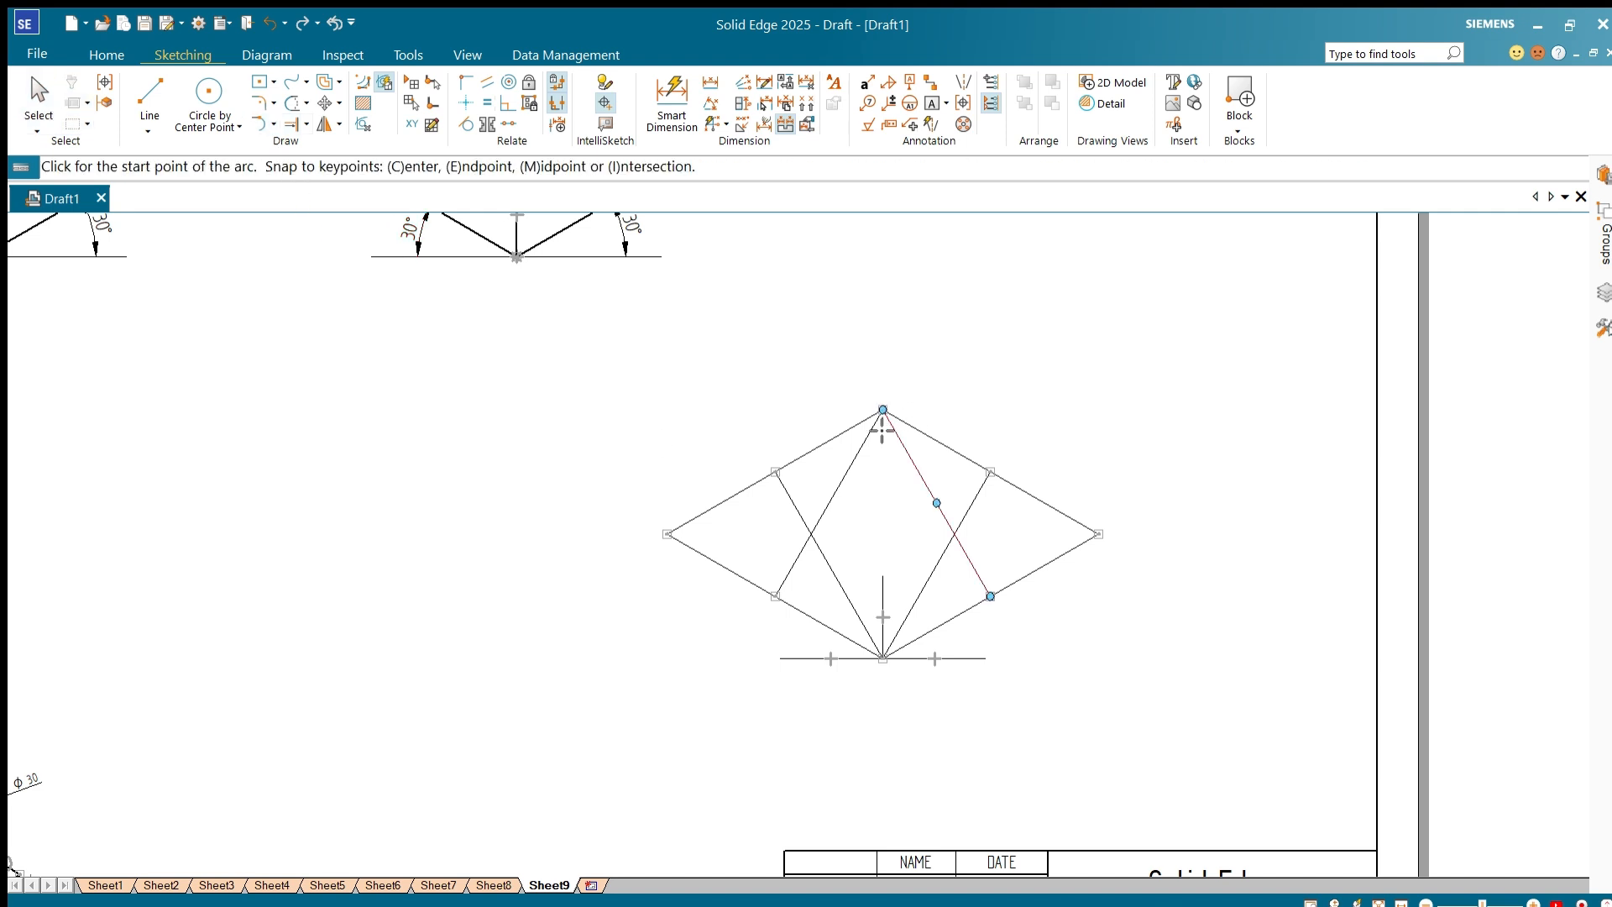
left_click(991, 597)
left_click(775, 597)
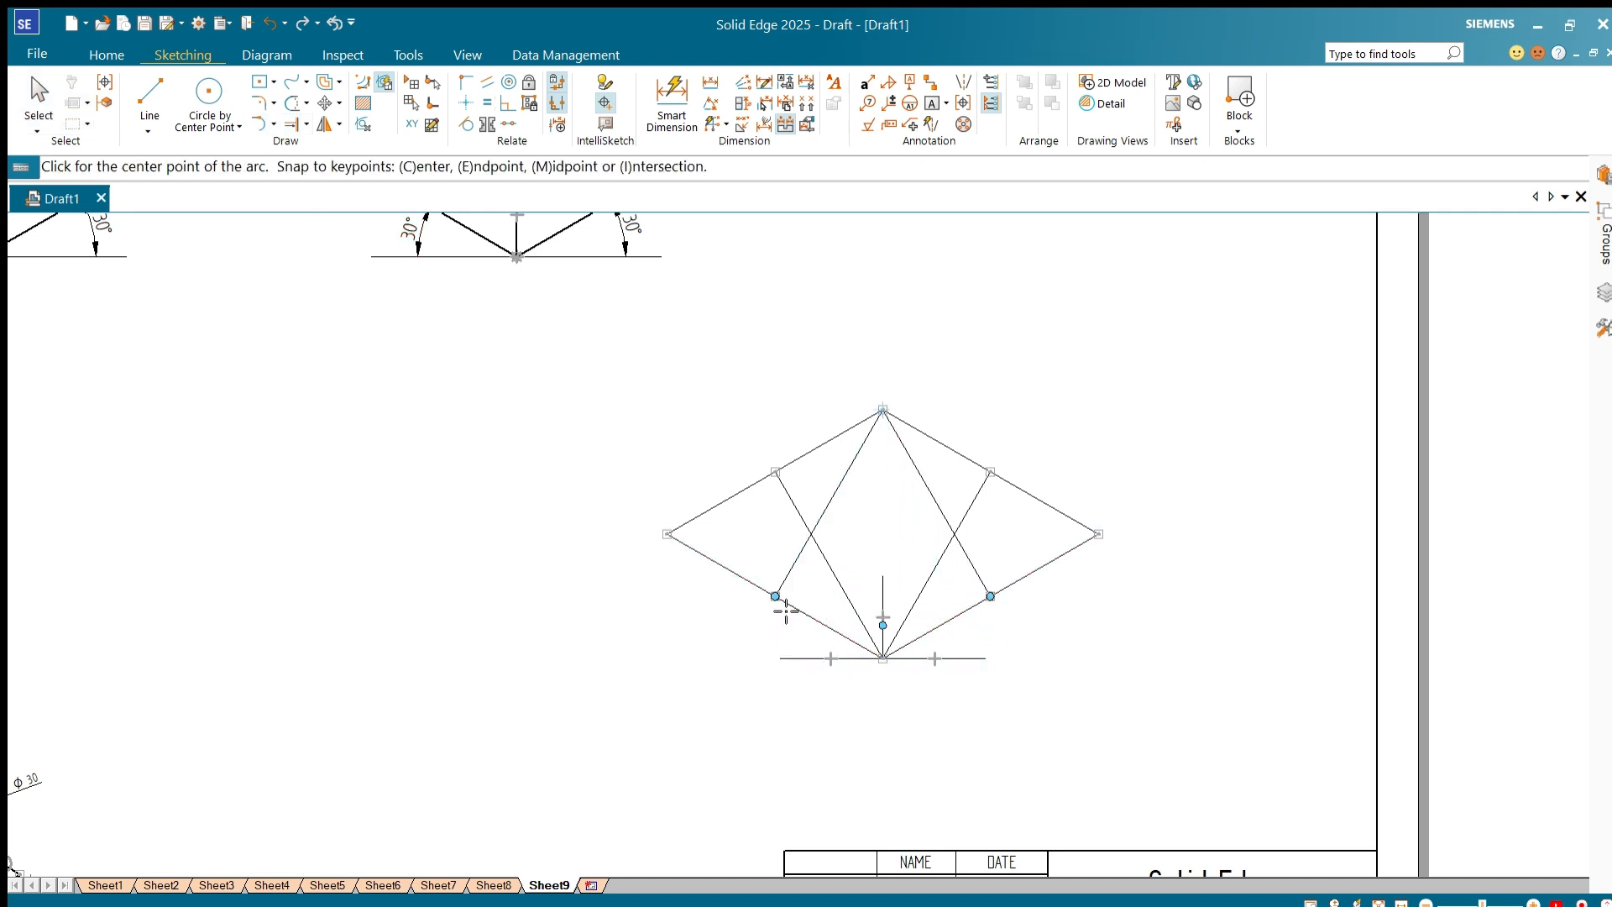
left_click(883, 659)
left_click(775, 472)
left_click(990, 472)
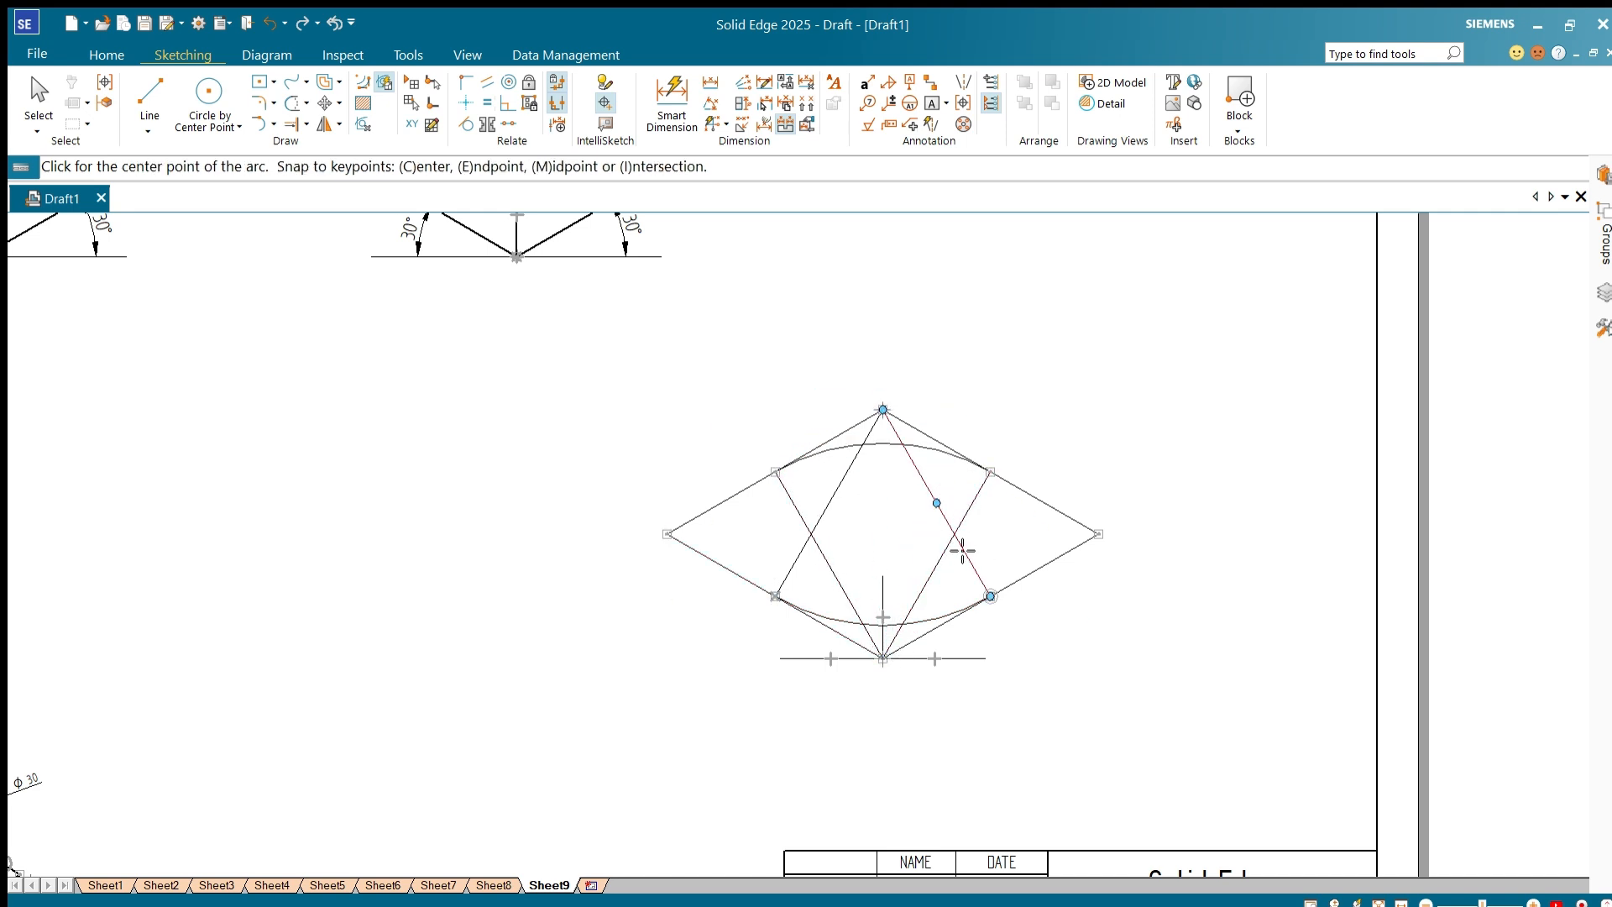
Step: Close the isometric ellipse with two small end arcs centred on the construction-line intersections, ending at the side midpoints
left_click(957, 537)
left_click(991, 471)
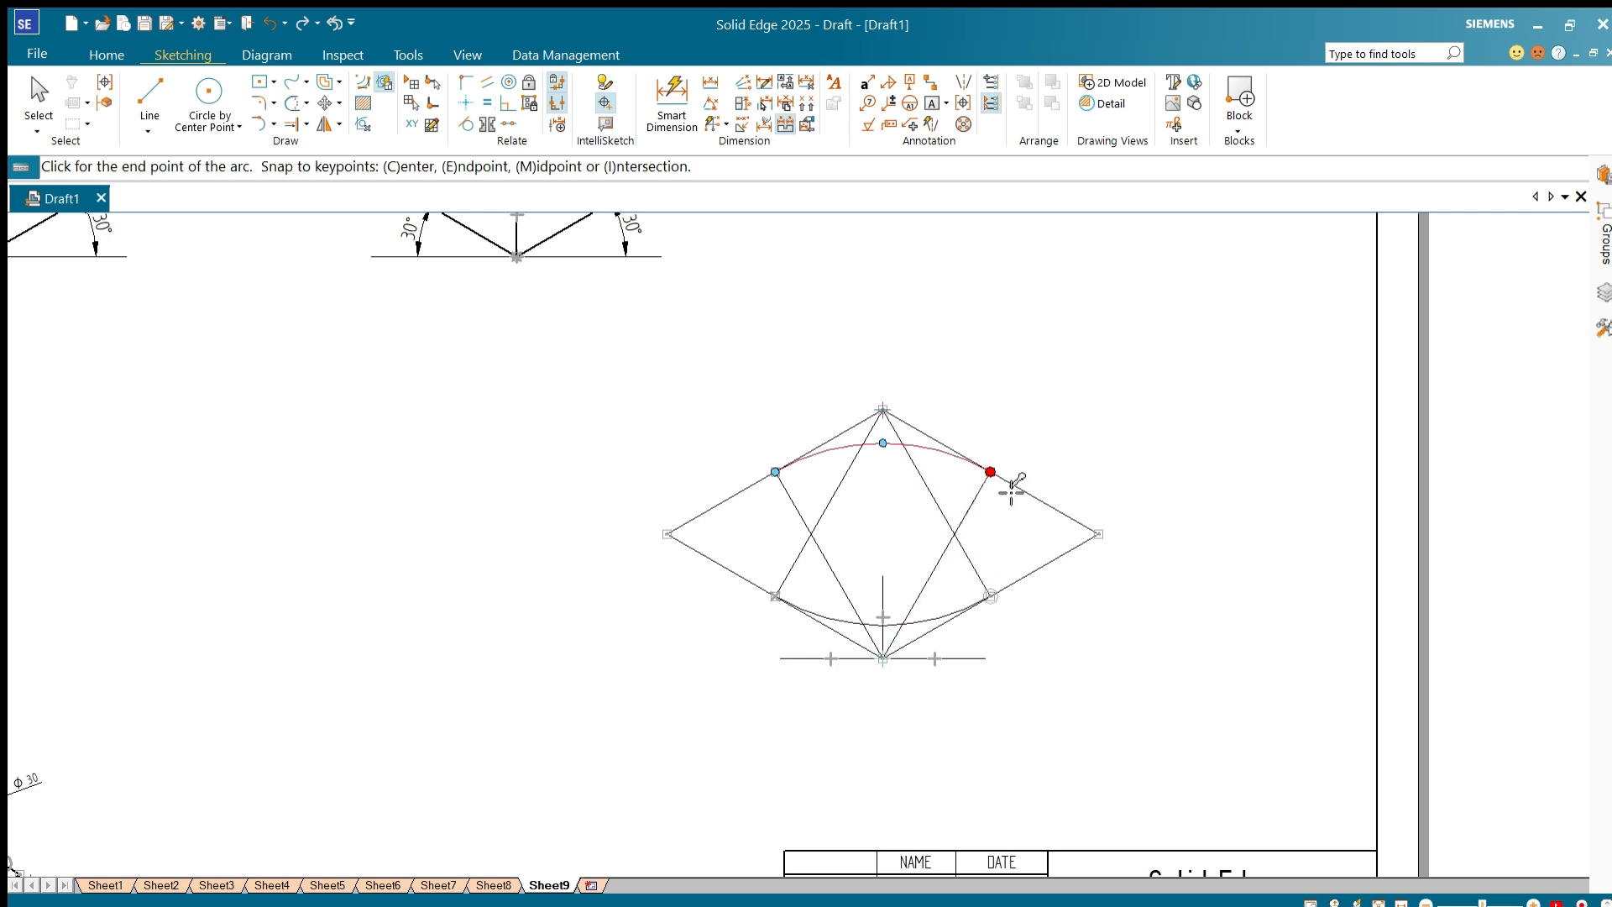
left_click(991, 595)
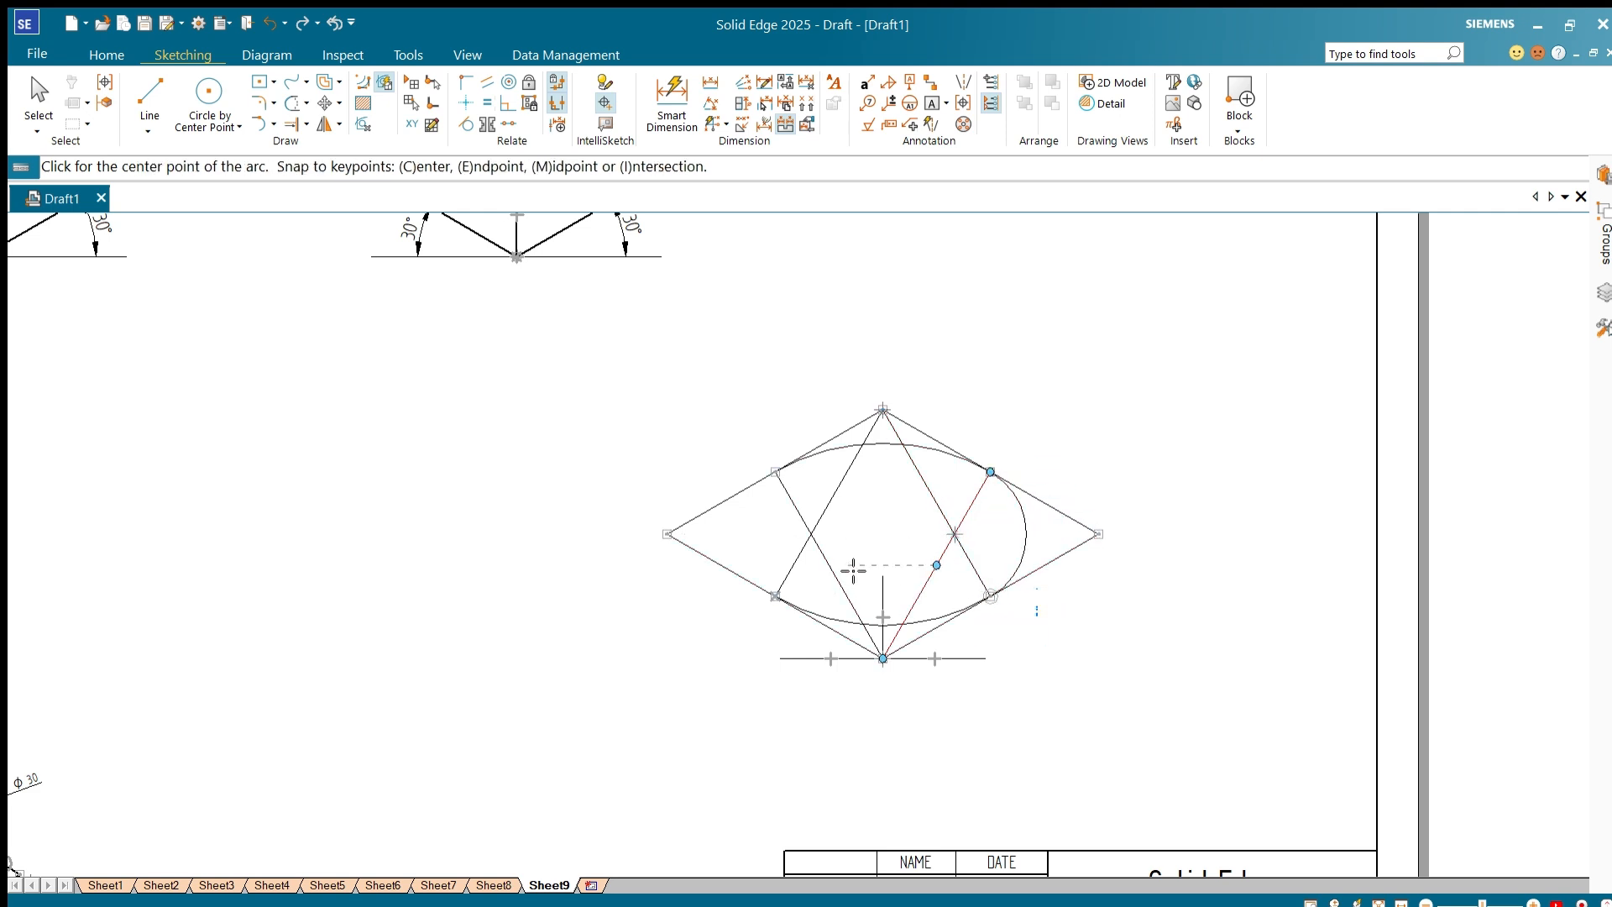
left_click(810, 534)
left_click(775, 595)
left_click(775, 472)
key("Escape")
scroll(1125, 647, "up", 4)
scroll(987, 578, "down", 5)
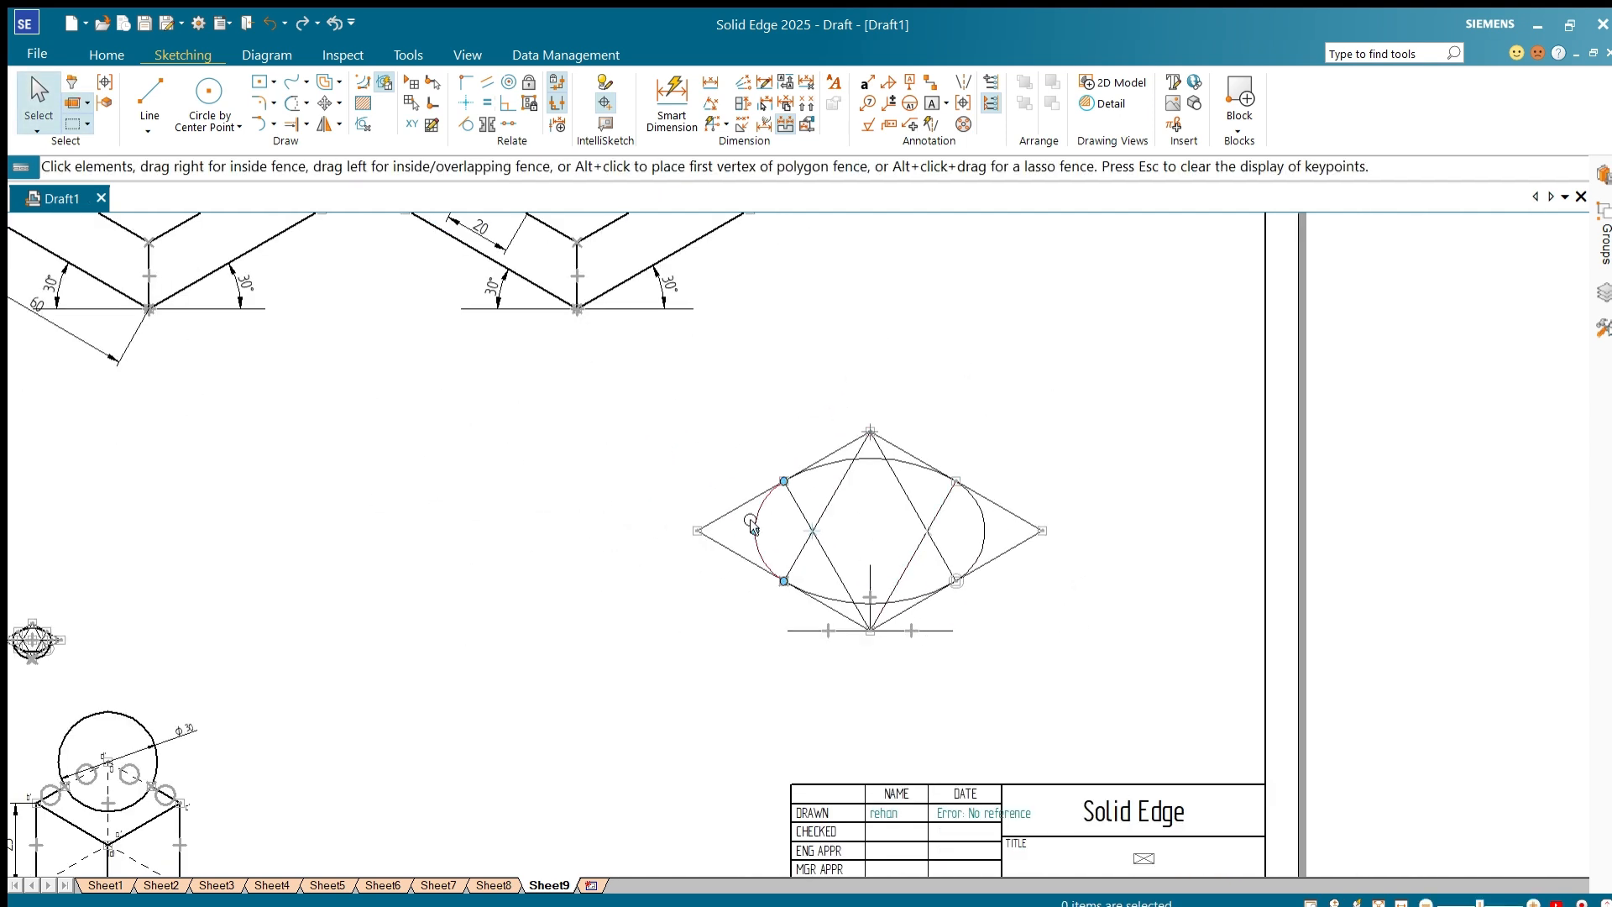
Step: Copy the rhombus with its ellipse from its bottom corner to the upper end of the short vertical line
left_click_drag(662, 407, 1073, 643)
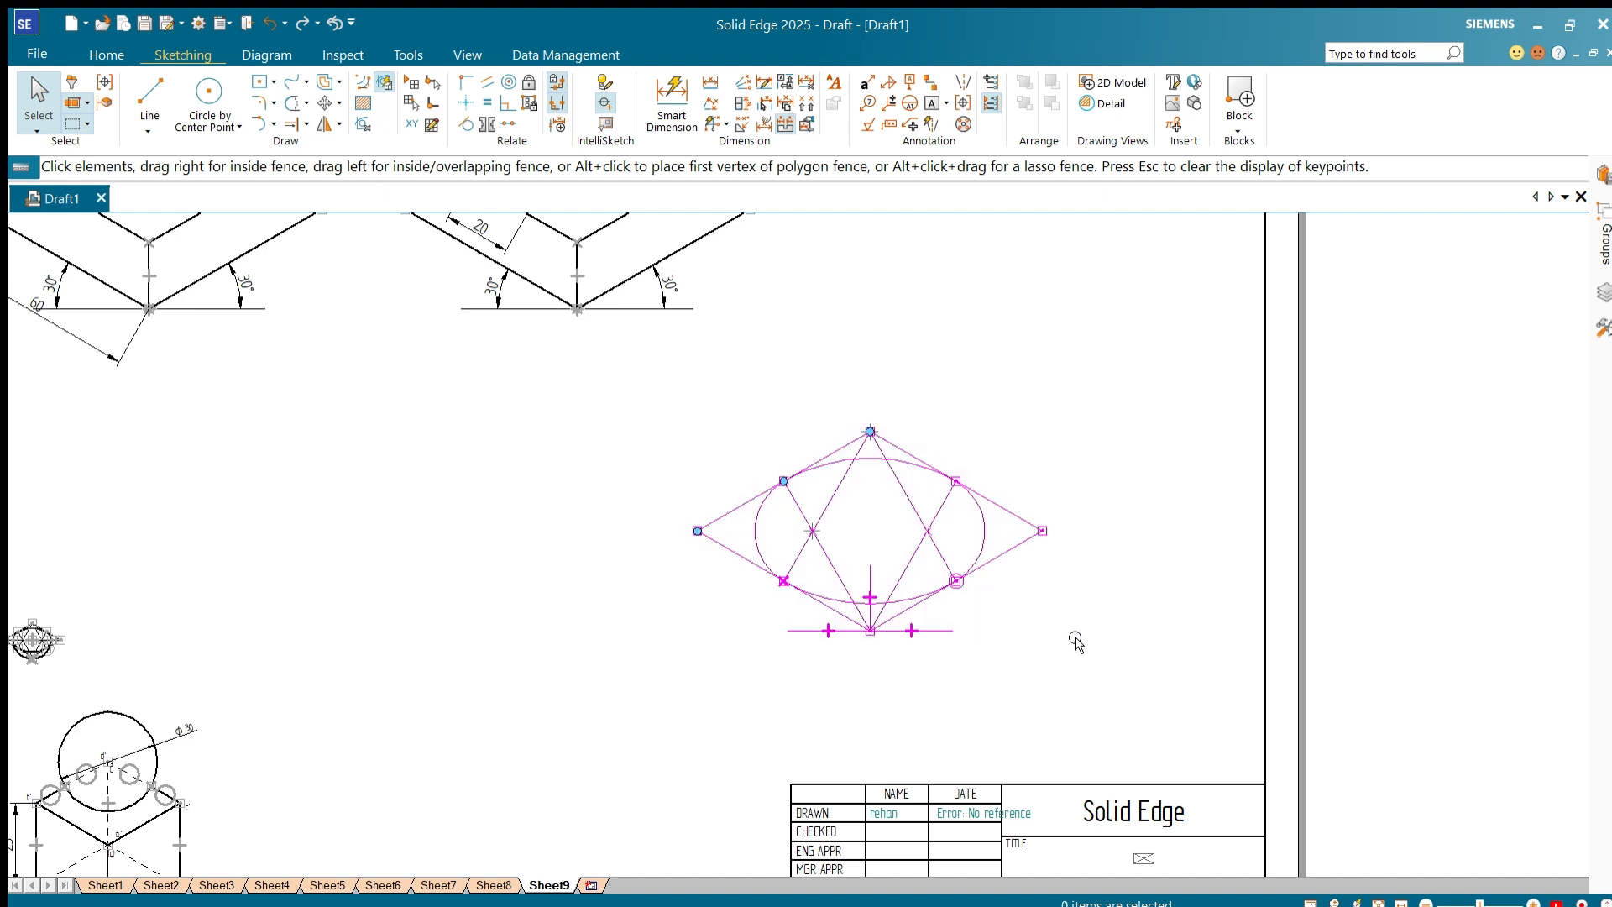
left_click(325, 102)
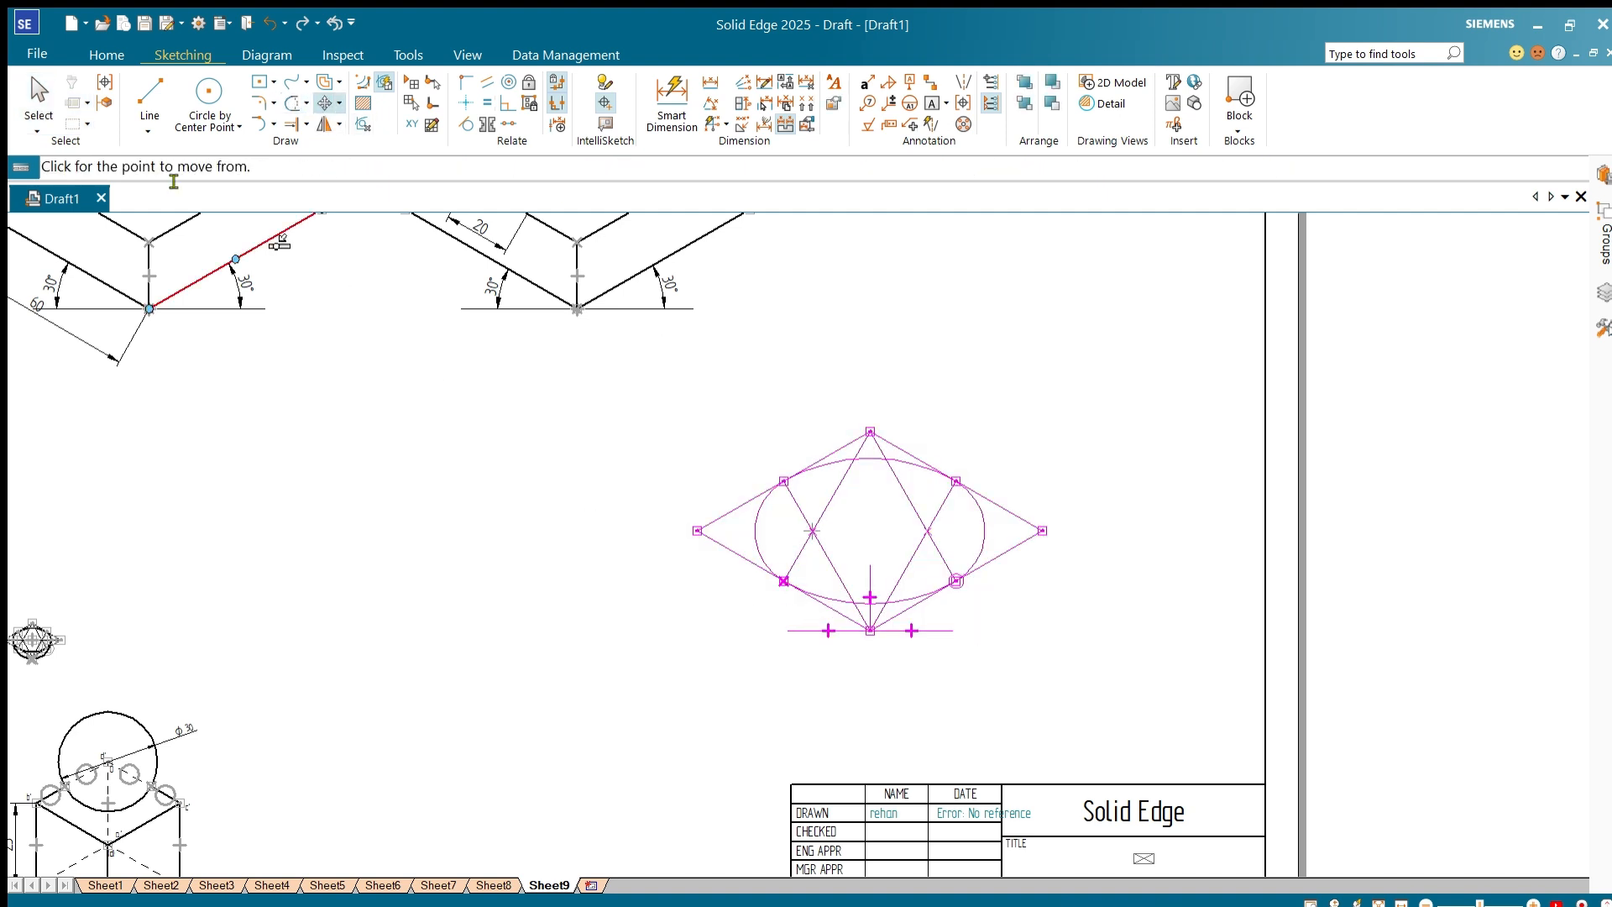
left_click(870, 630)
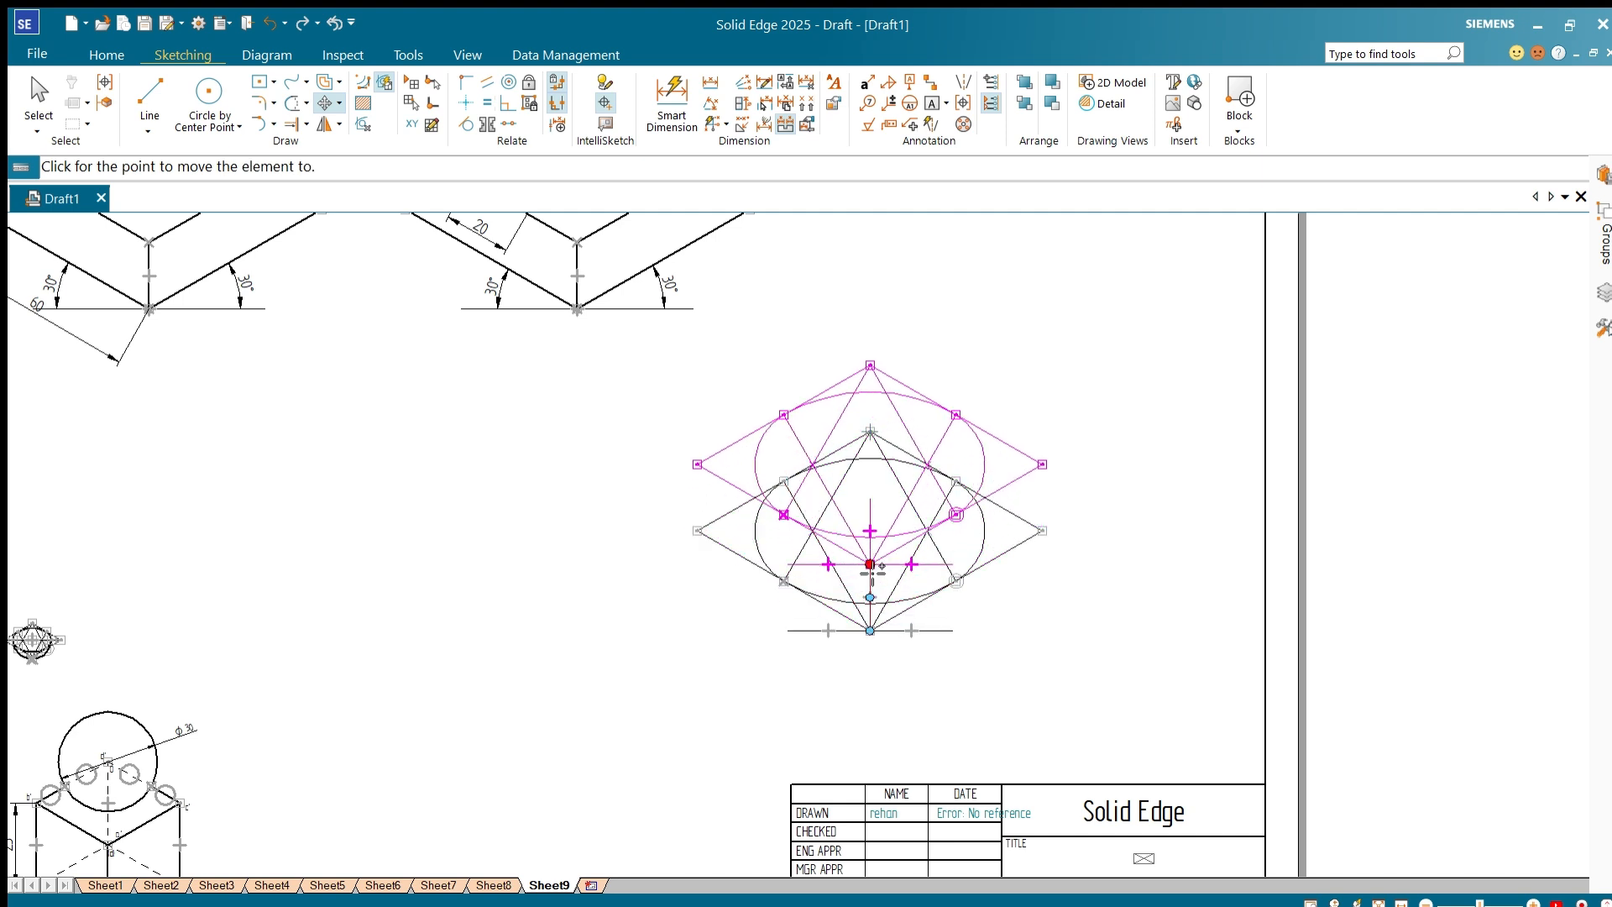
left_click(869, 564)
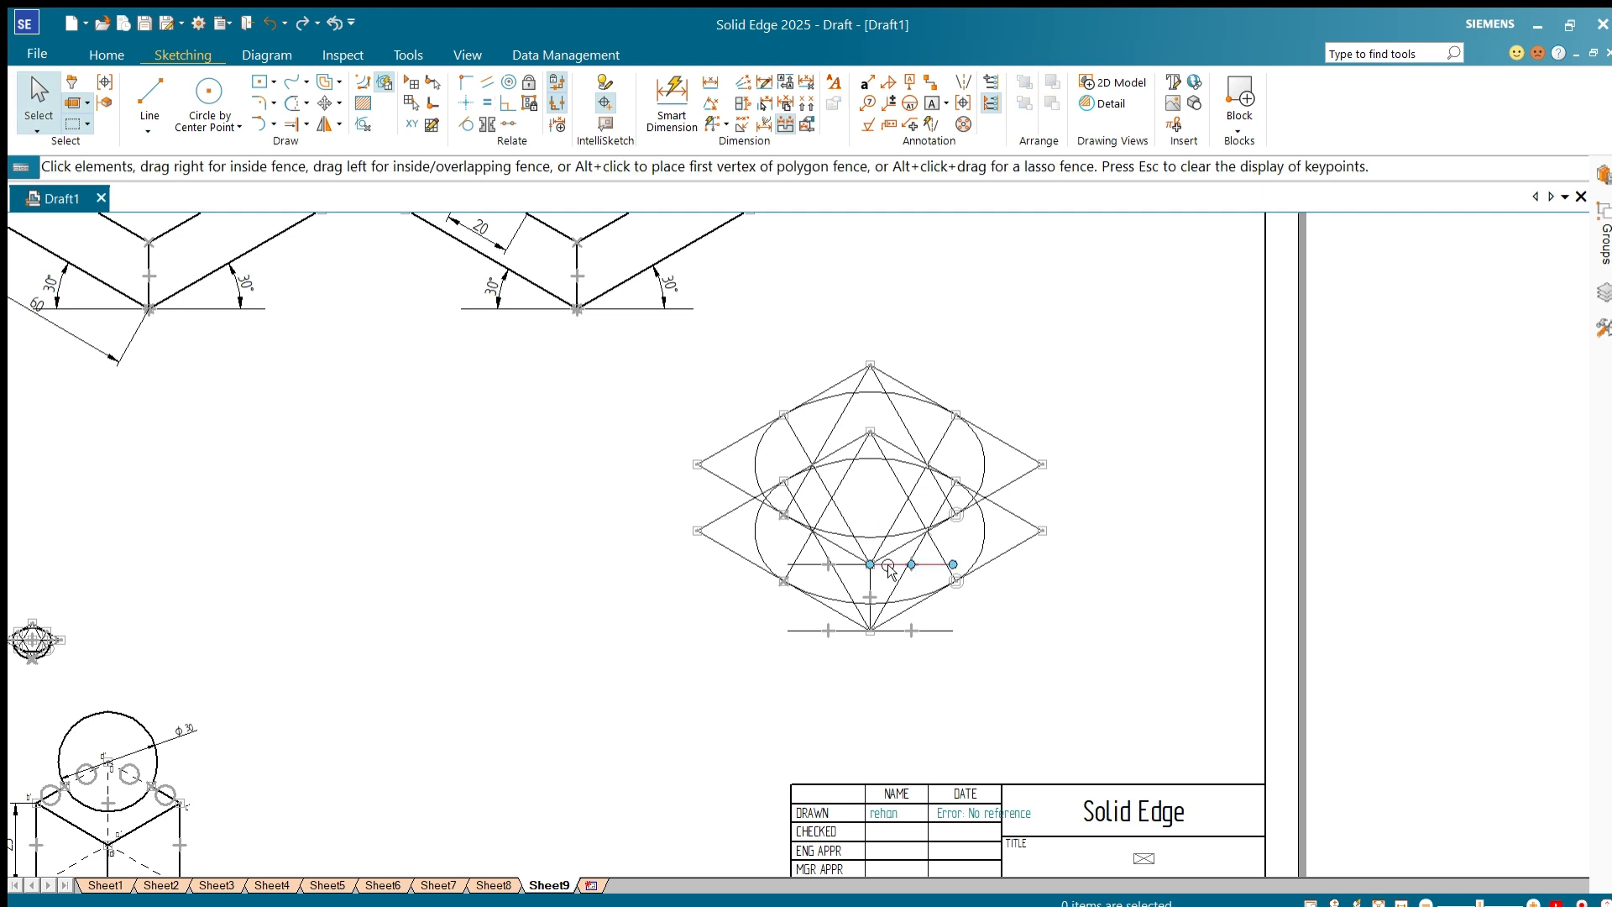
Step: Delete the two copied horizontal lines beside the upper rhombus's bottom corner
key("Delete")
left_click(848, 566)
key("Delete")
Step: Draw three vertical edges joining the left, right and back corners of the upper and lower rhombuses
left_click(149, 94)
left_click(698, 464)
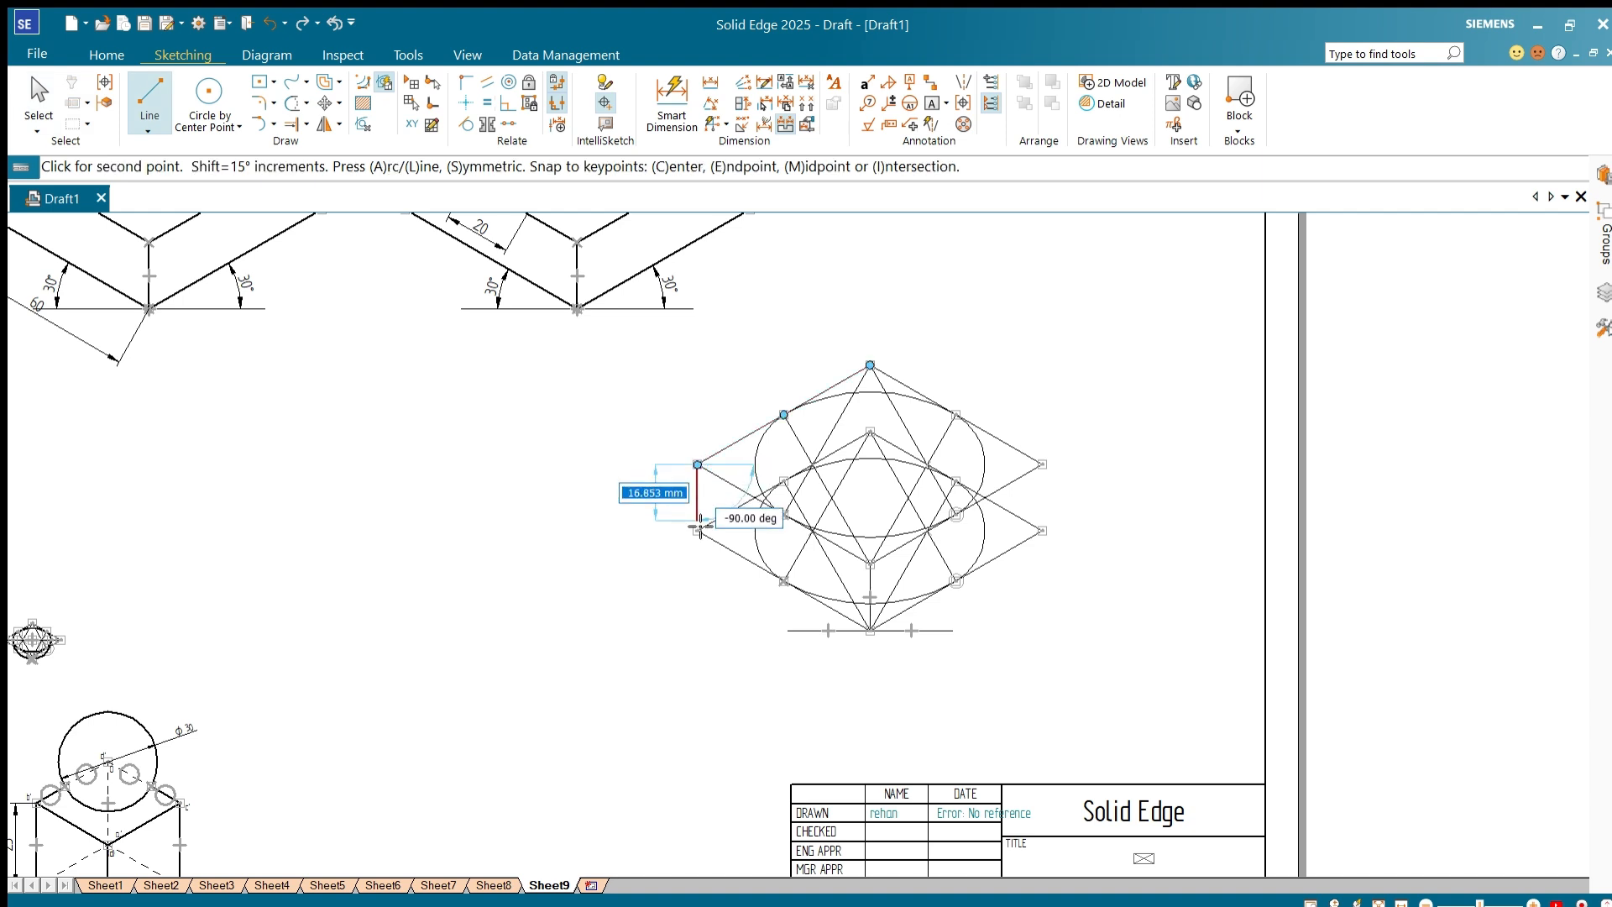
left_click(698, 530)
right_click(1045, 487)
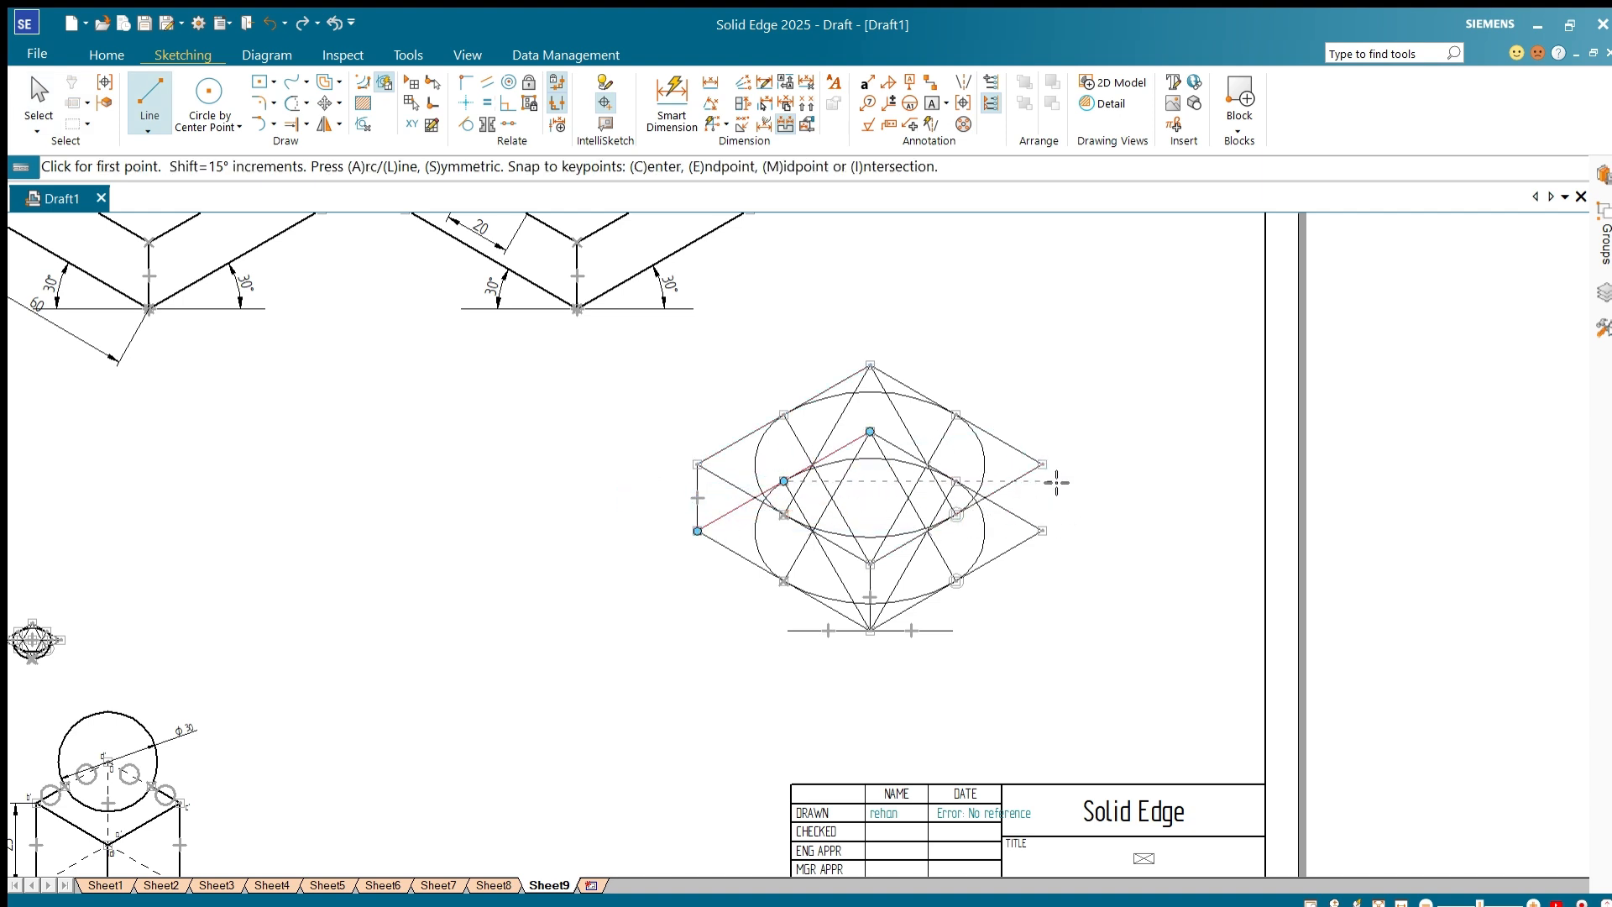
left_click(1042, 464)
left_click(1042, 530)
right_click(1057, 550)
left_click(869, 430)
left_click(870, 364)
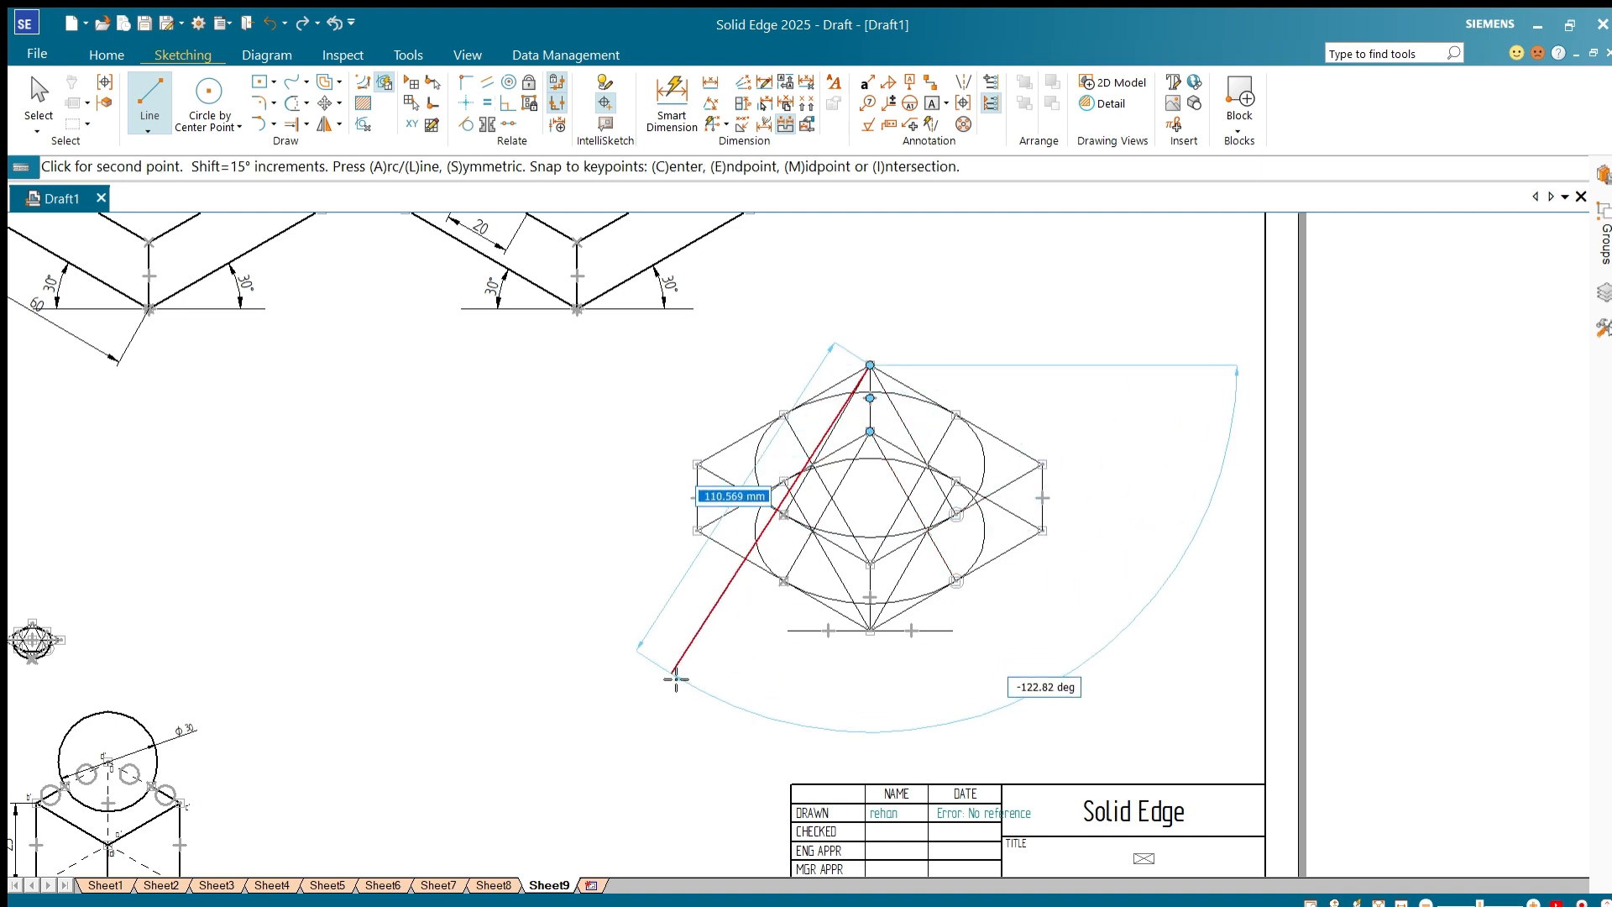
right_click(674, 672)
Step: Draw two vertical lines joining the outermost points of the upper and lower ellipses on both sides
scroll(1038, 535, "up", 3)
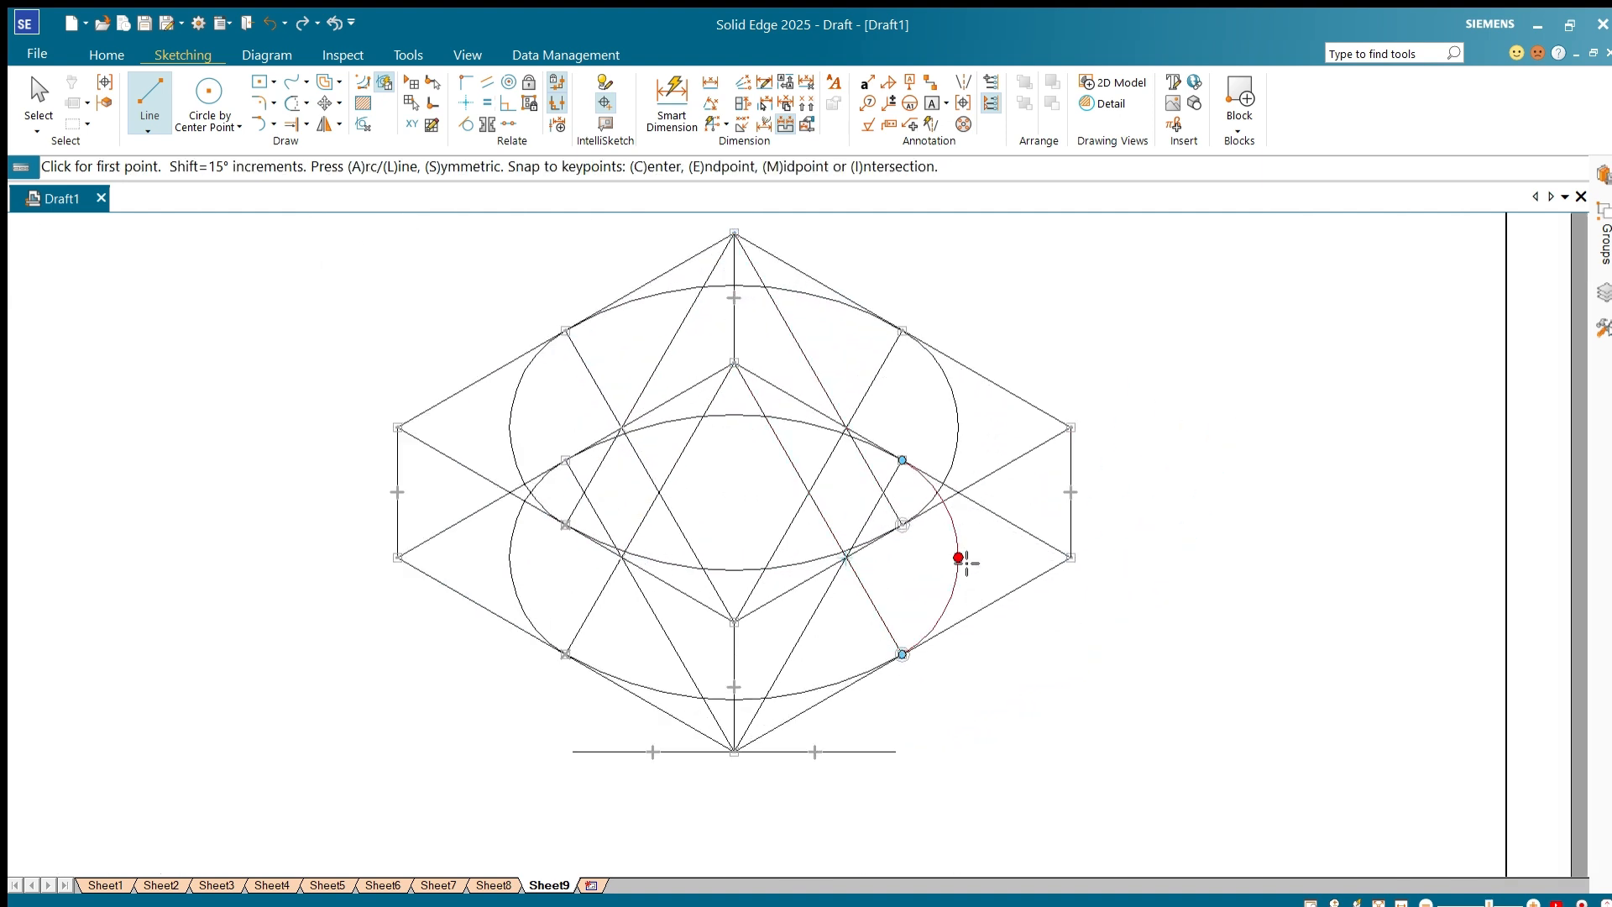
left_click(958, 556)
left_click(958, 428)
right_click(961, 439)
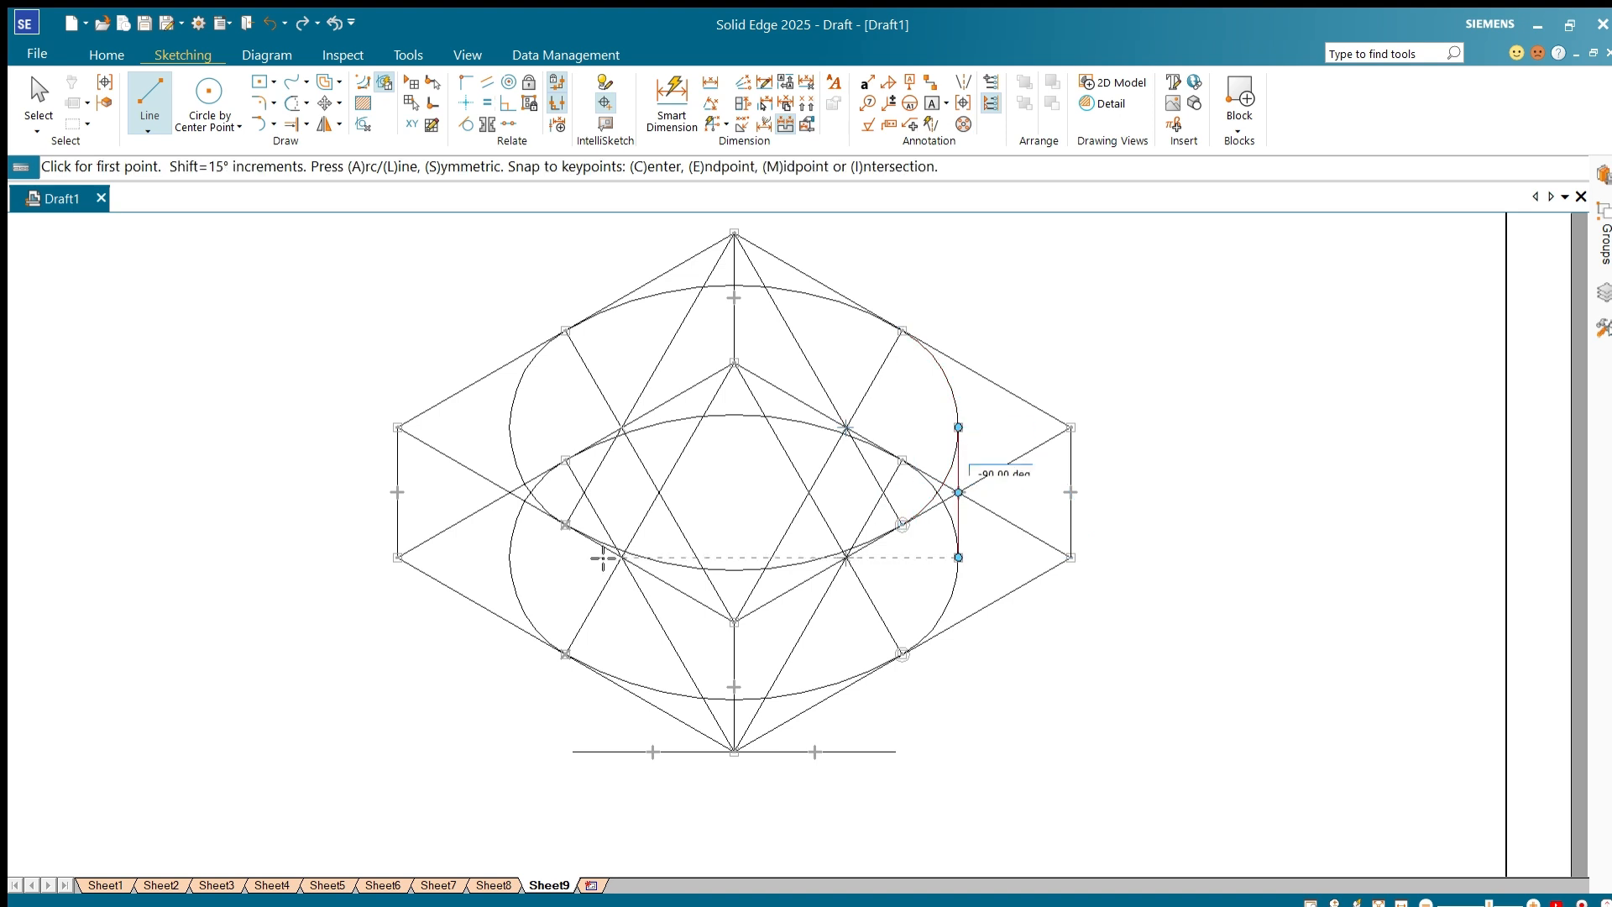
left_click(509, 557)
left_click(509, 427)
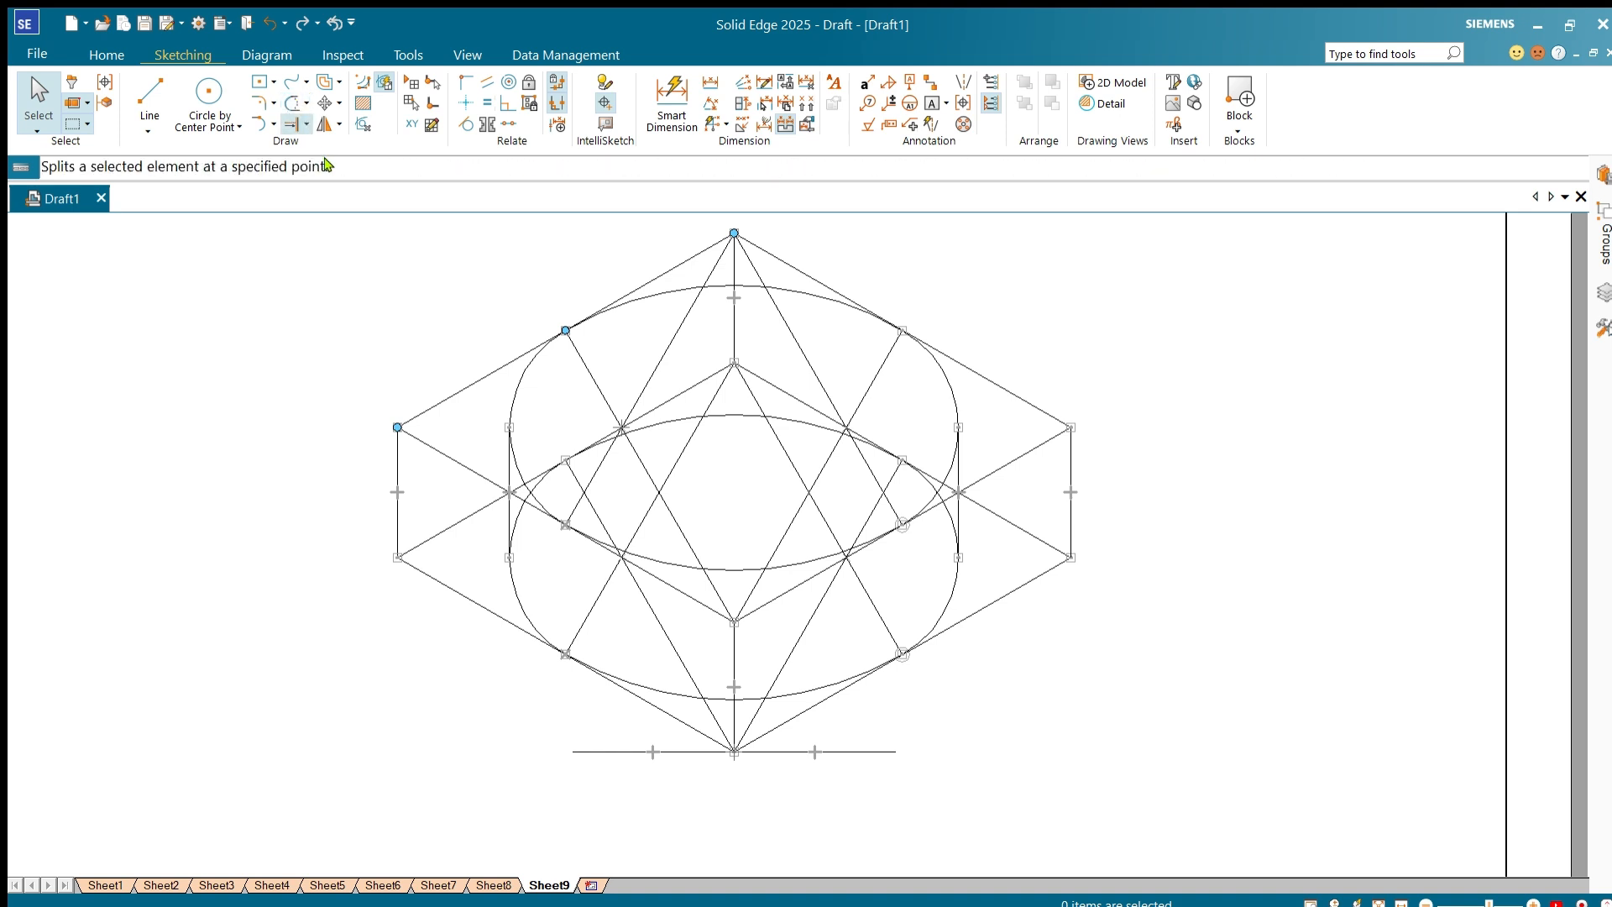
Step: Split the lower ellipse's left and right end arcs where they meet the vertical side lines
left_click(289, 123)
left_click(513, 525)
left_click(508, 558)
left_click(954, 587)
left_click(958, 557)
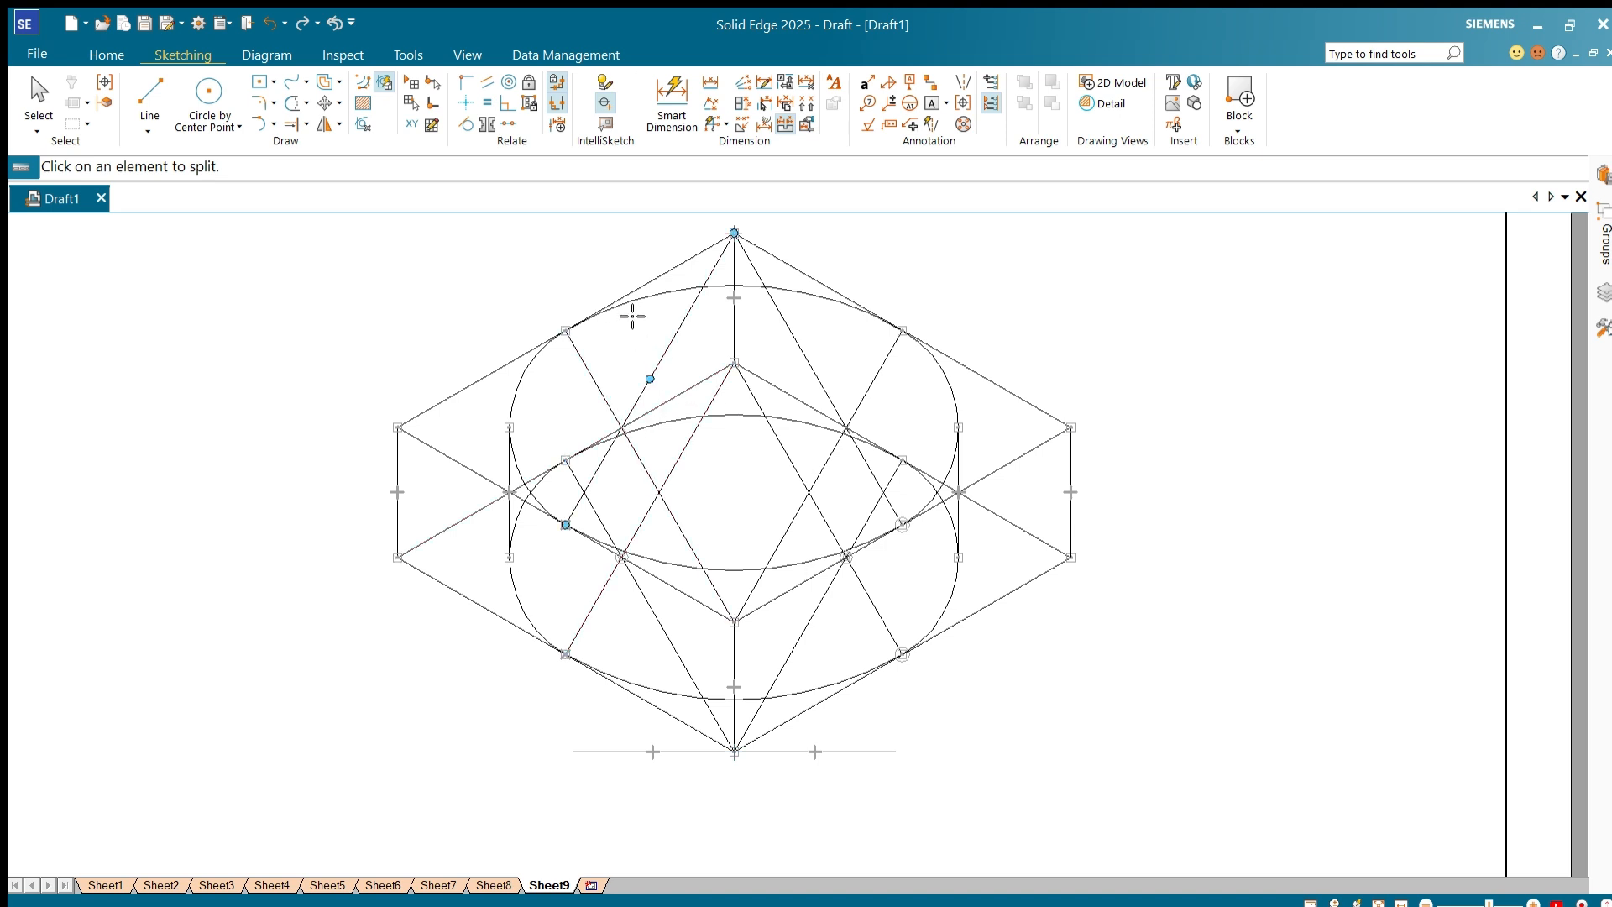
key("Escape")
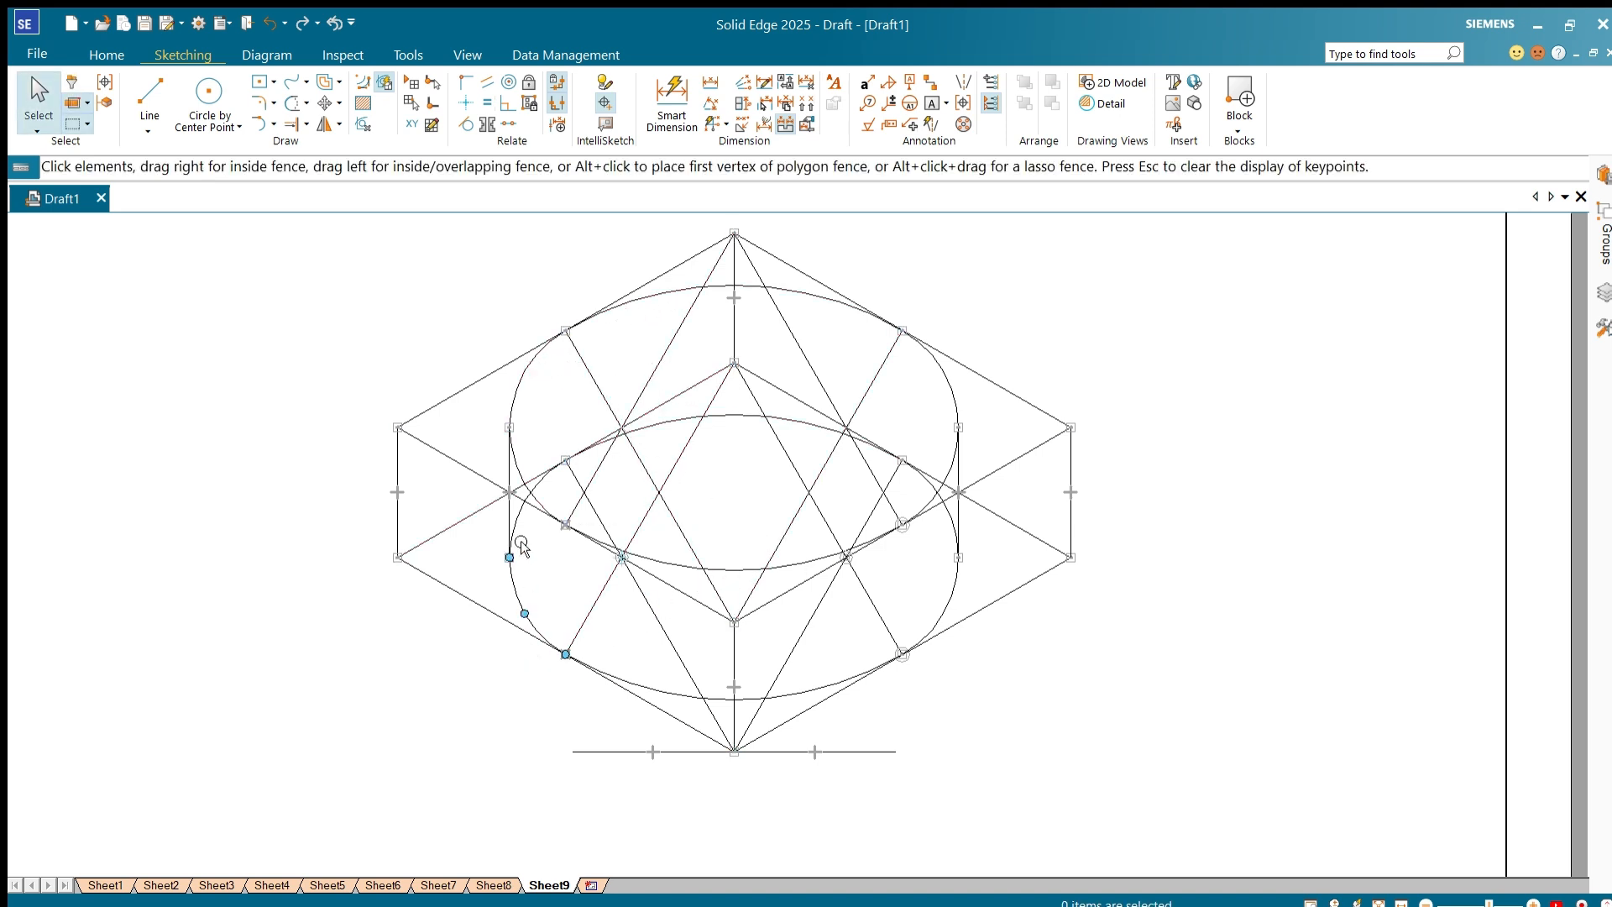
Step: Thicken the cylinder's side lines, lower front outline and upper front arc, and make the lower ellipse's back arcs dashed
left_click(515, 590)
left_click(631, 692, "ctrl")
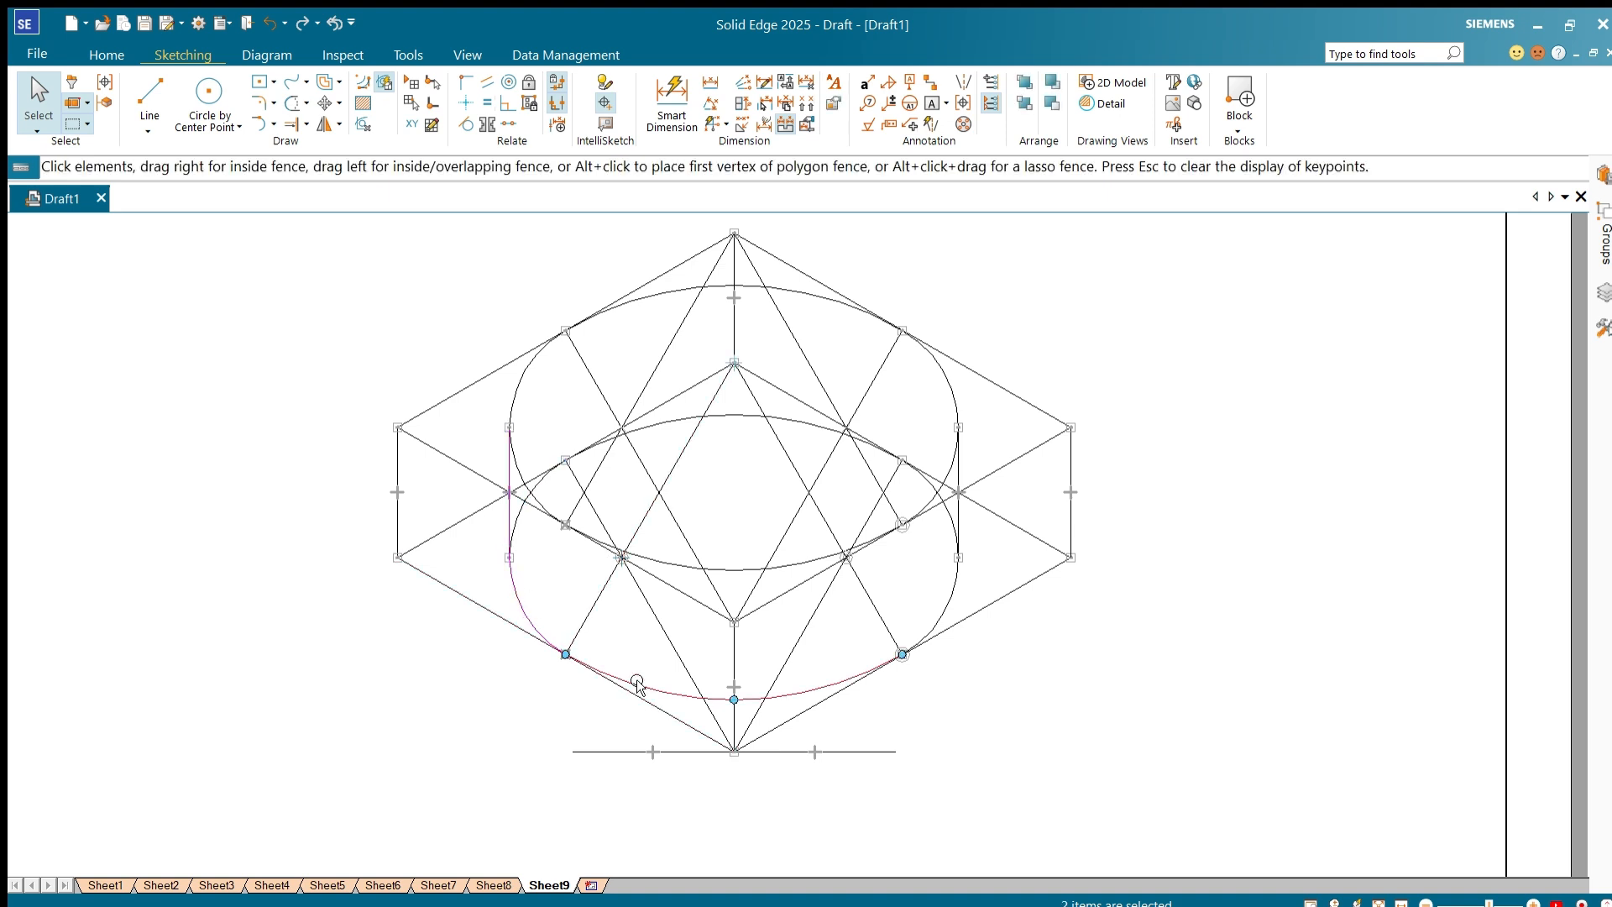
left_click(956, 618, "ctrl")
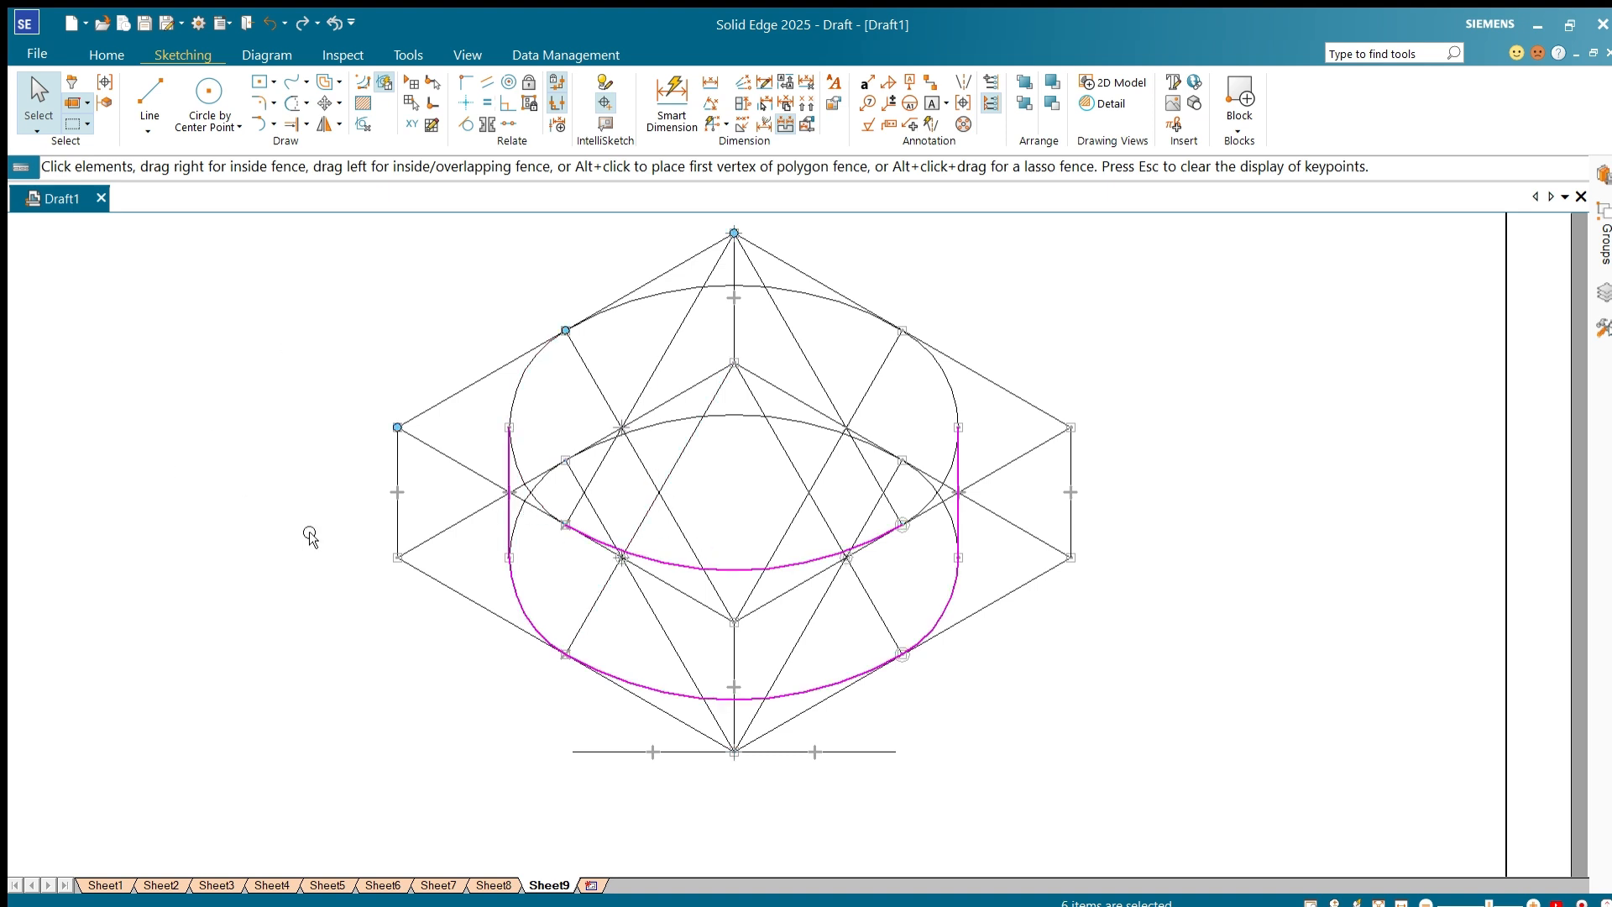
left_click(361, 561)
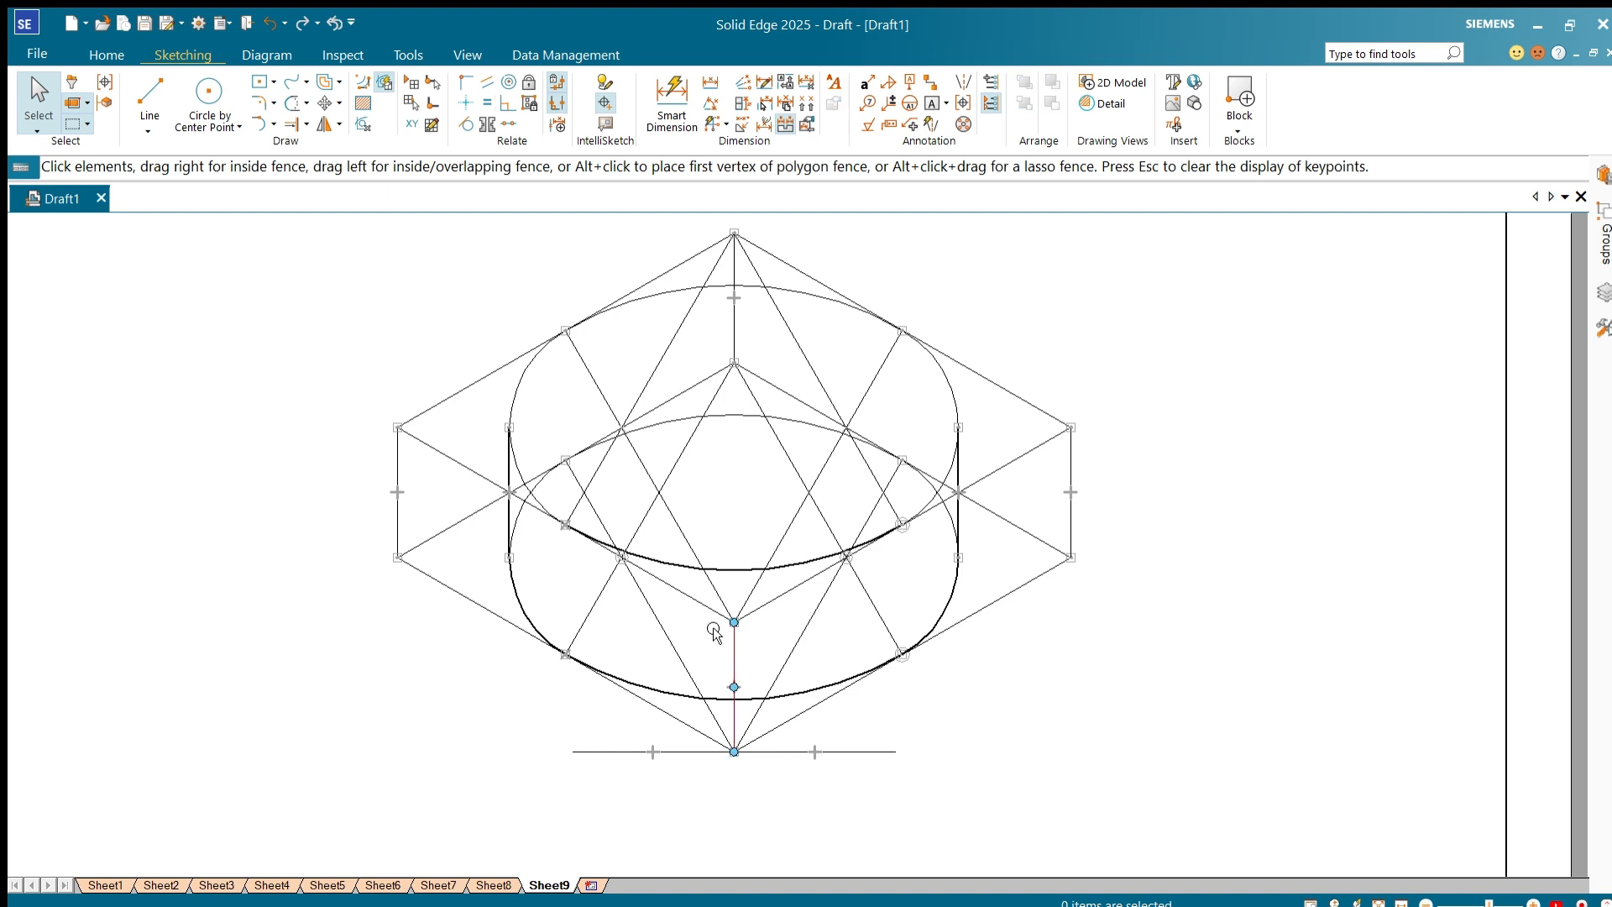
left_click(735, 417)
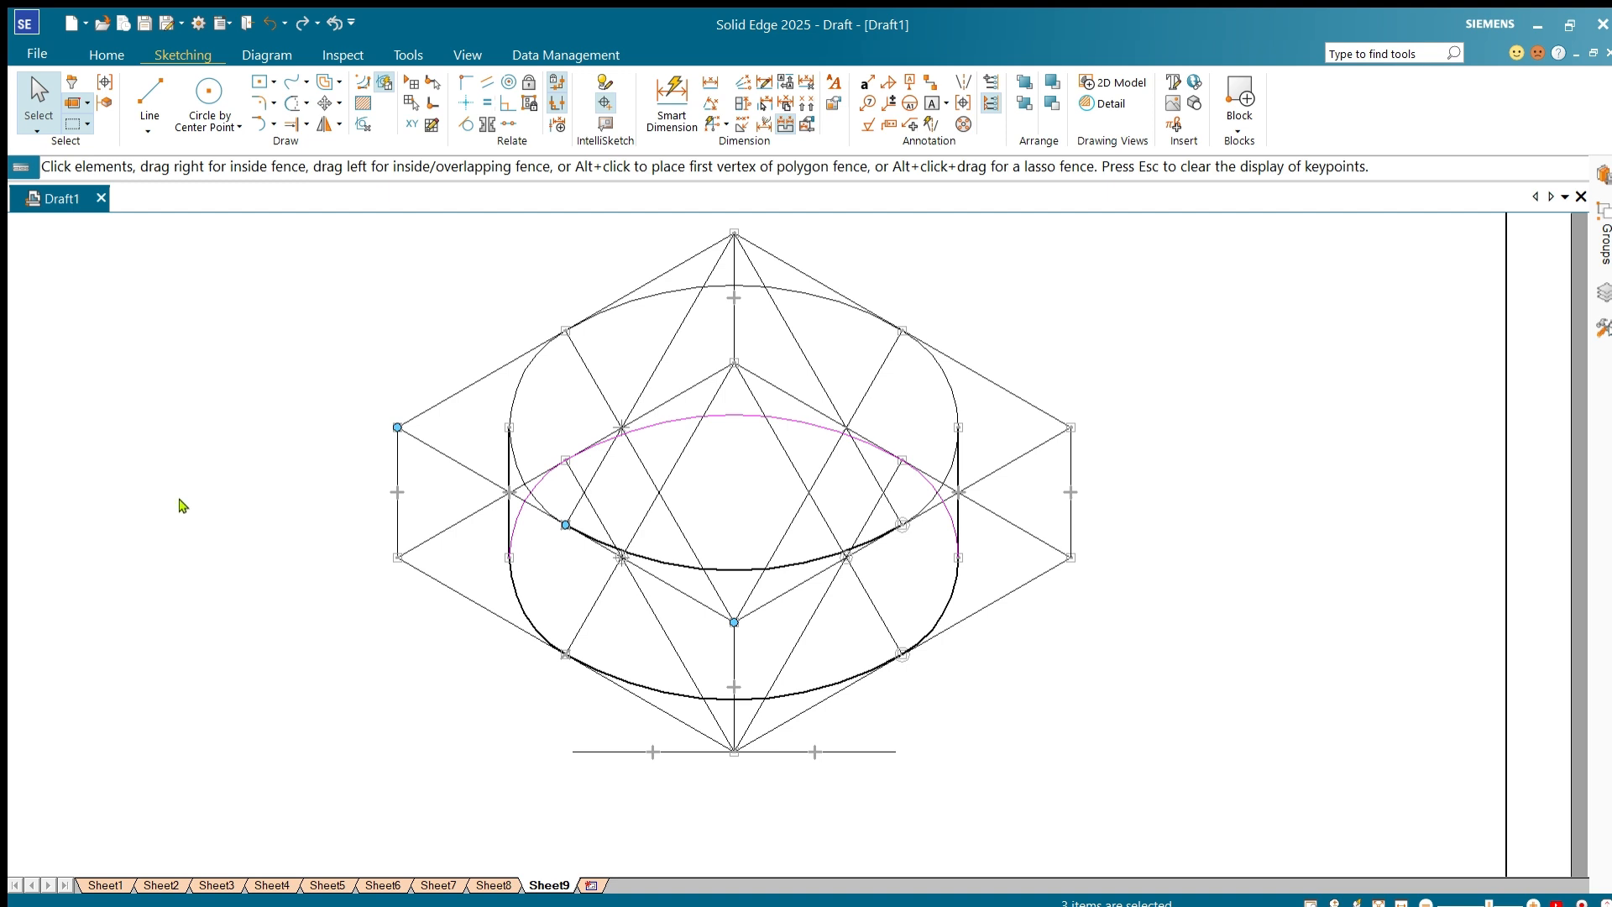
left_click(407, 683)
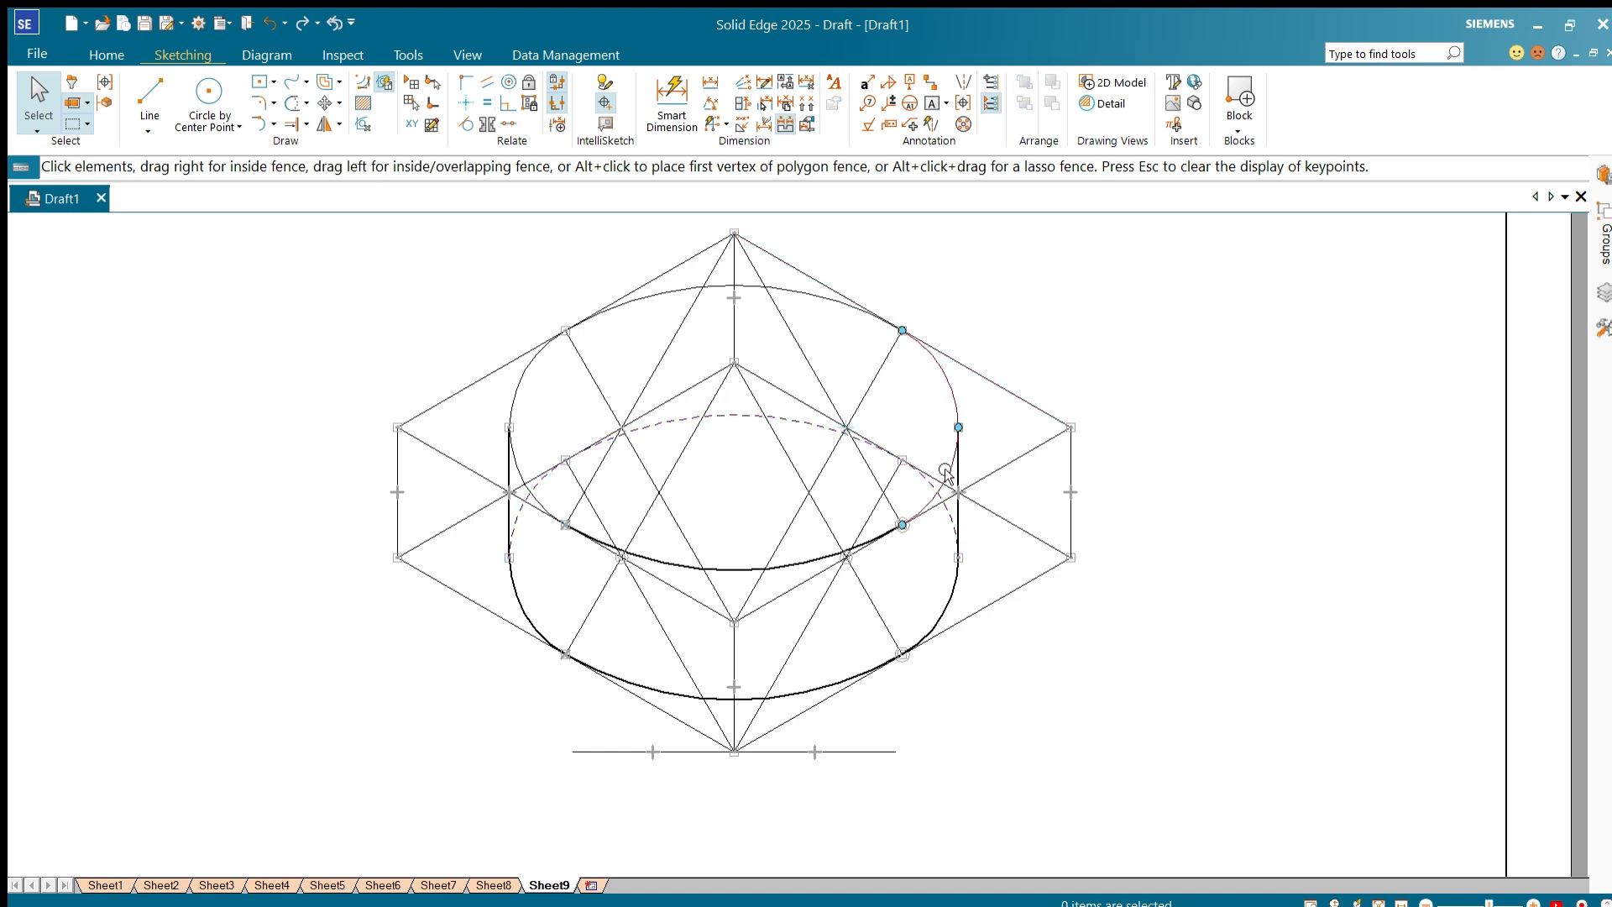
scroll(946, 474, "down", 6)
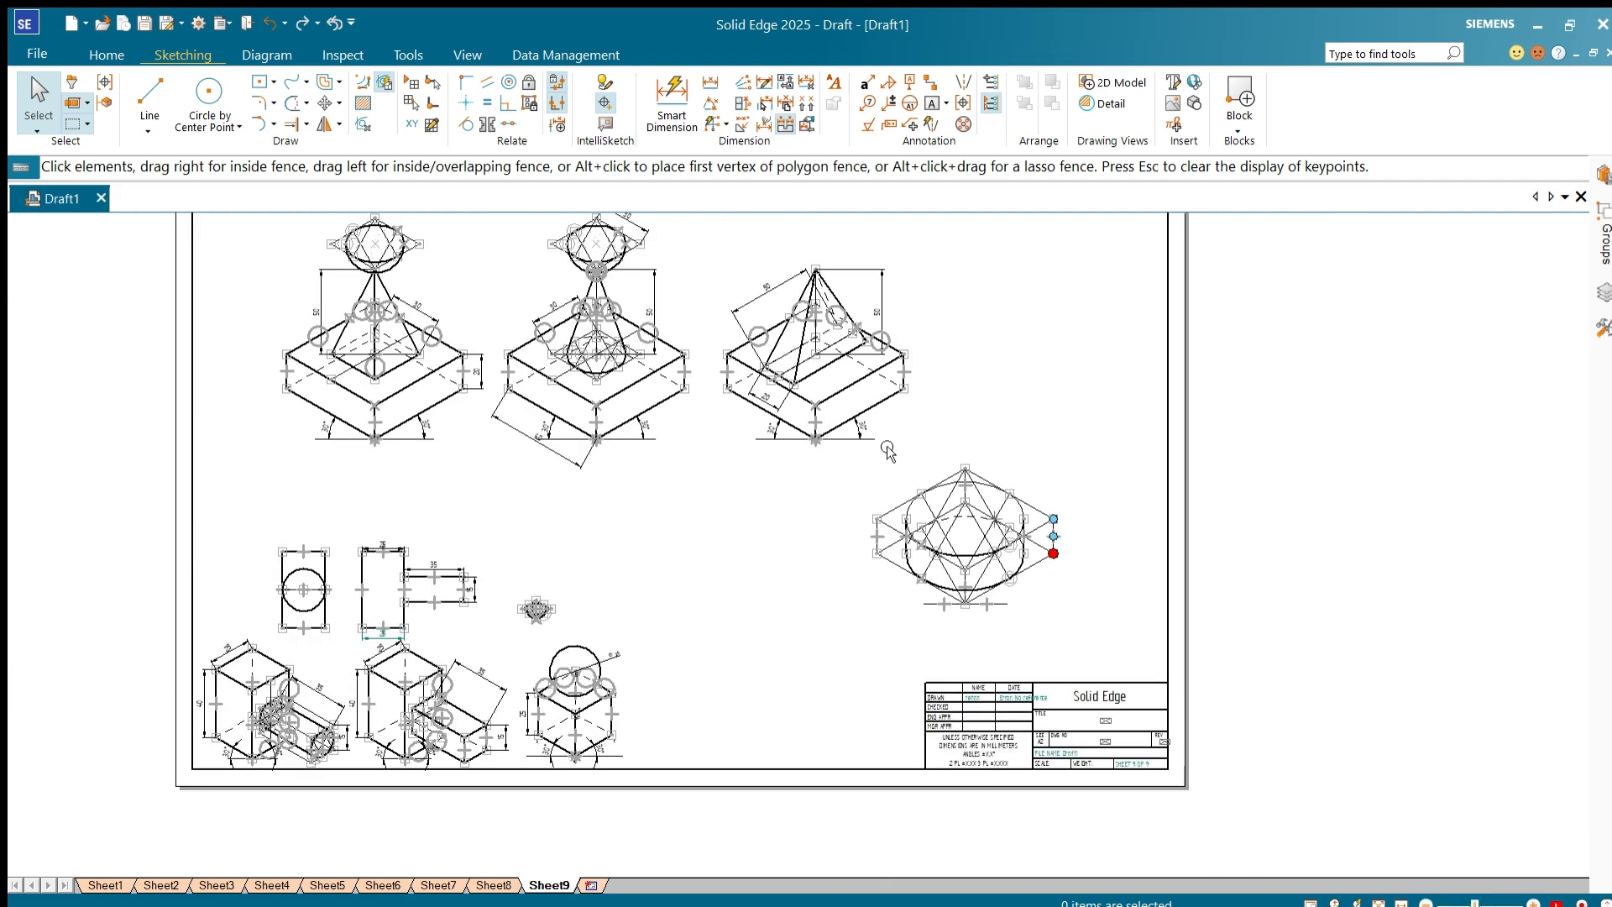
scroll(953, 491, "up", 3)
scroll(852, 576, "up", 2)
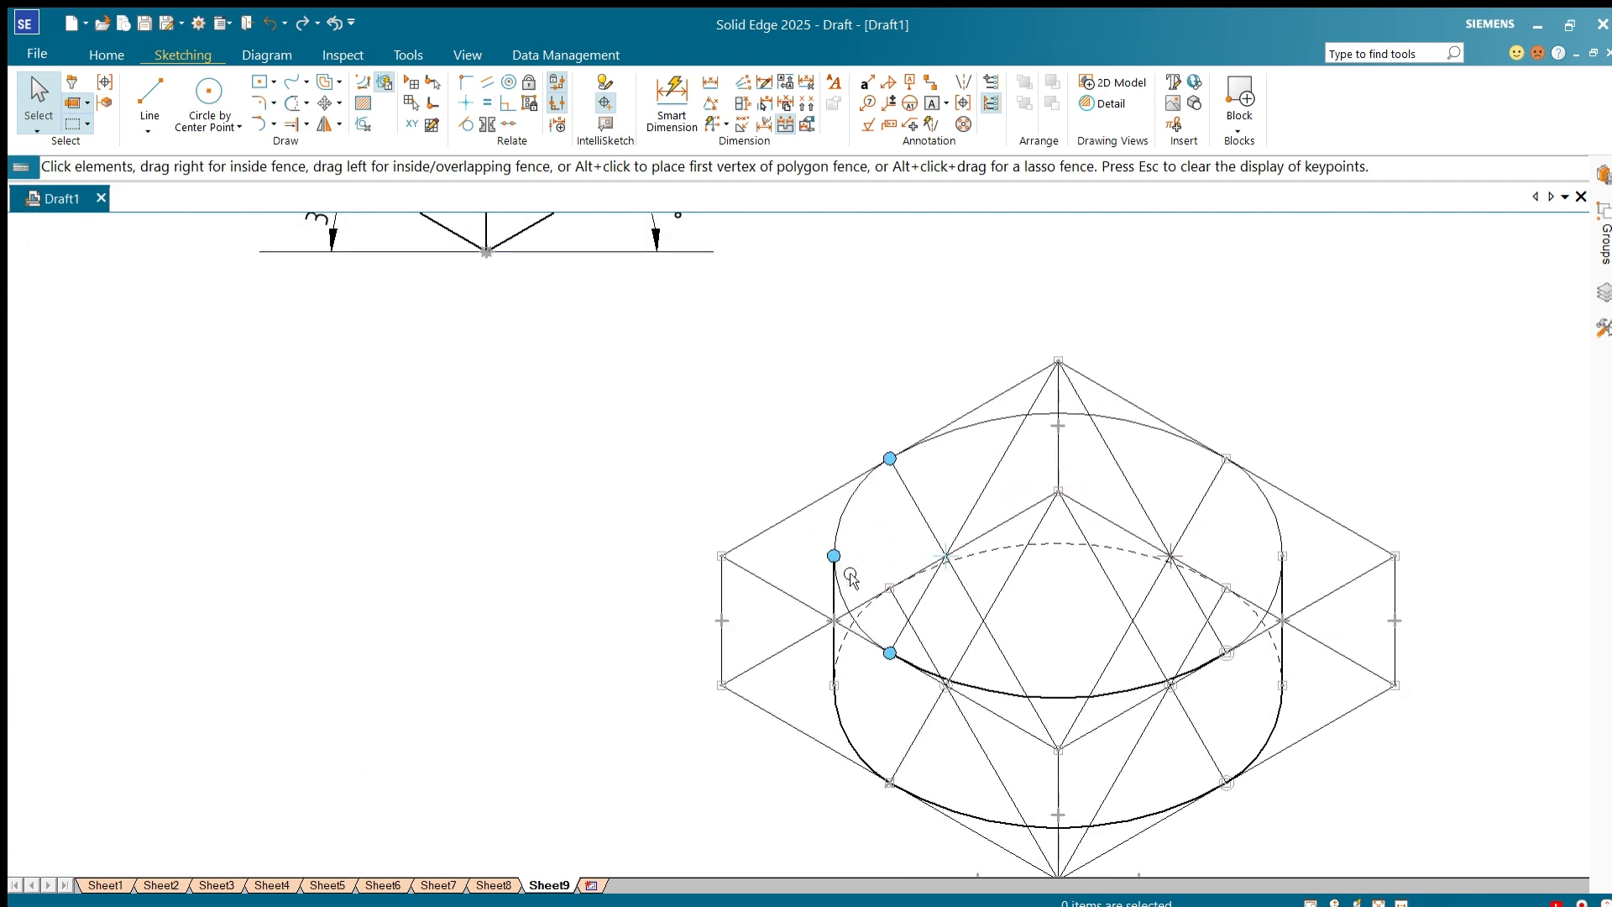
scroll(655, 464, "down", 3)
scroll(926, 562, "down", 3)
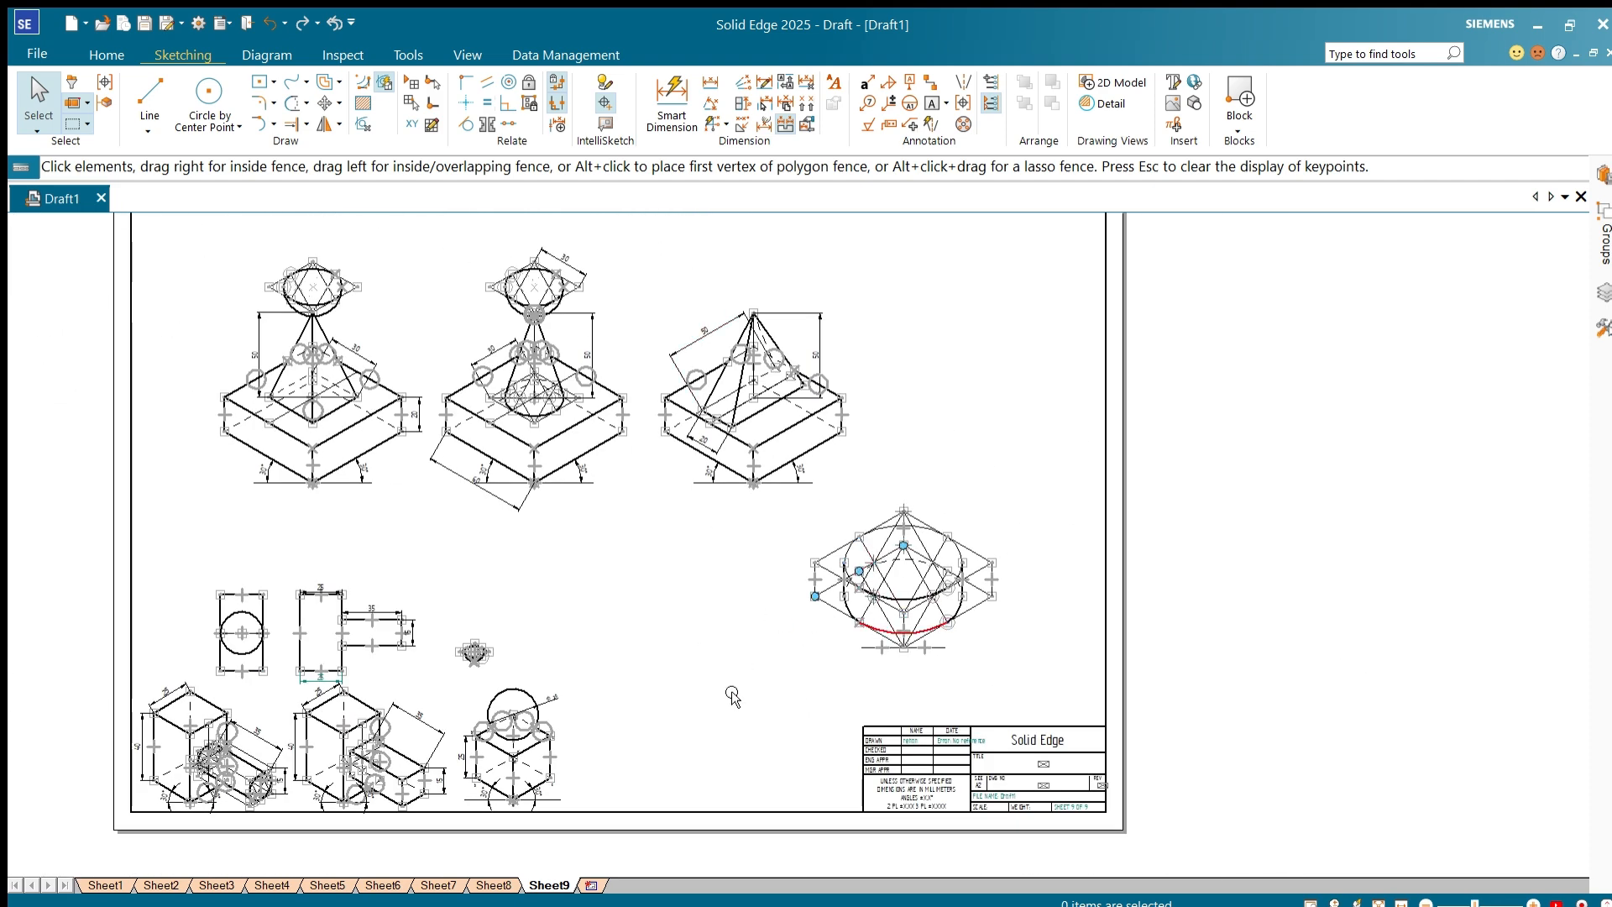
Step: Copy the 25 mm cube with its 30 mm sphere from its base centre onto the centre of the cylinder's top face
scroll(735, 671, "up", 3)
scroll(737, 674, "down", 2)
scroll(841, 560, "up", 5)
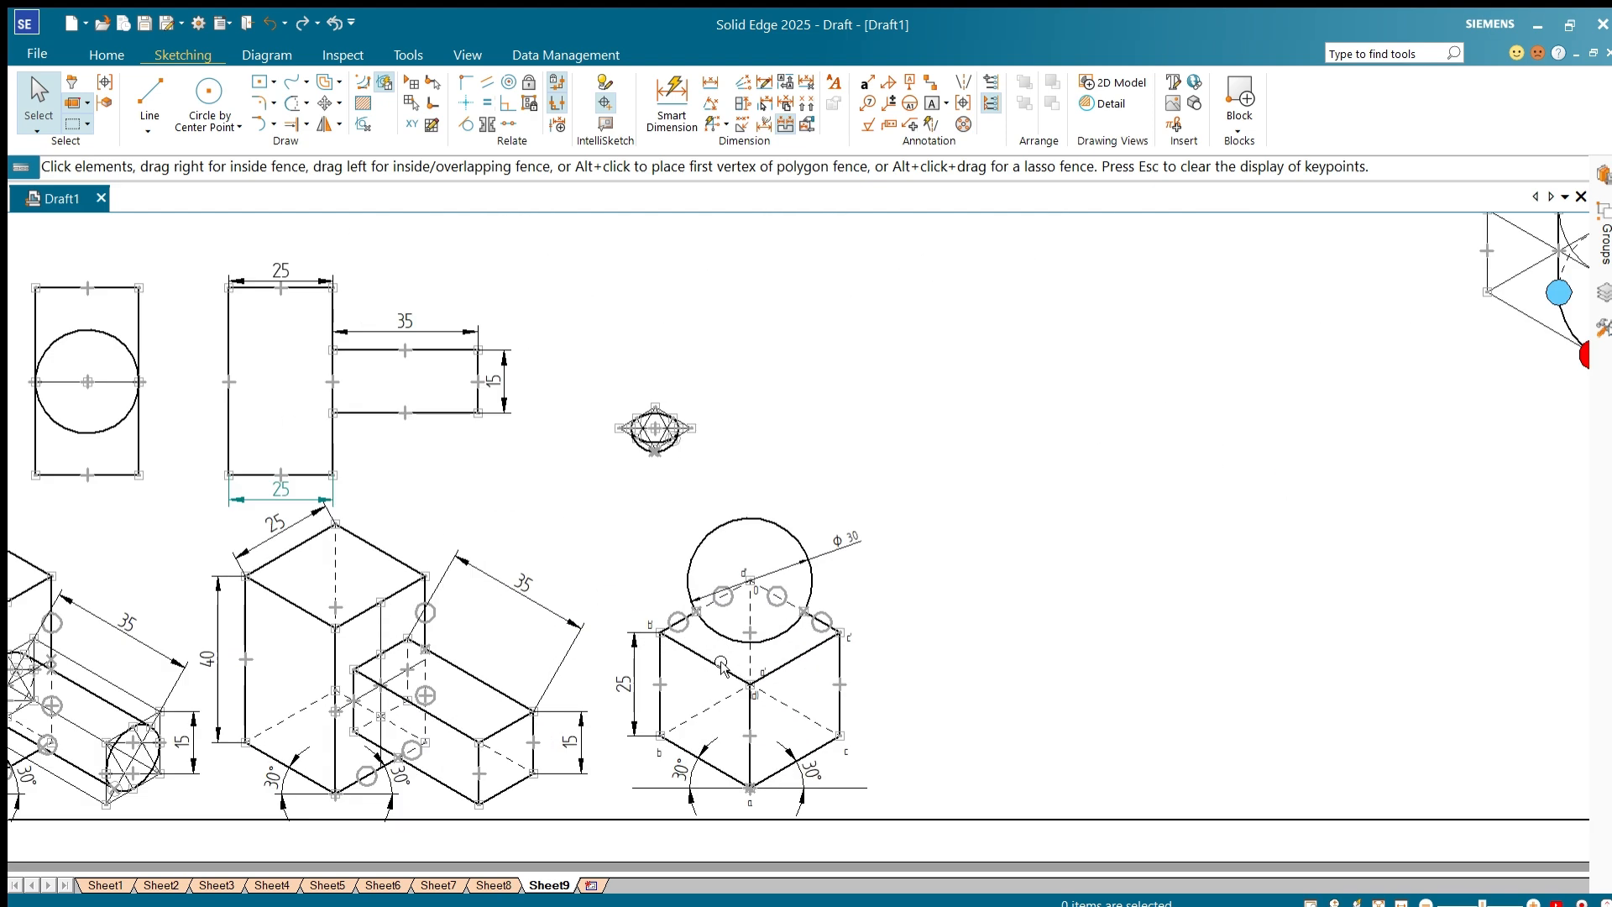
left_click_drag(1033, 846, 659, 413)
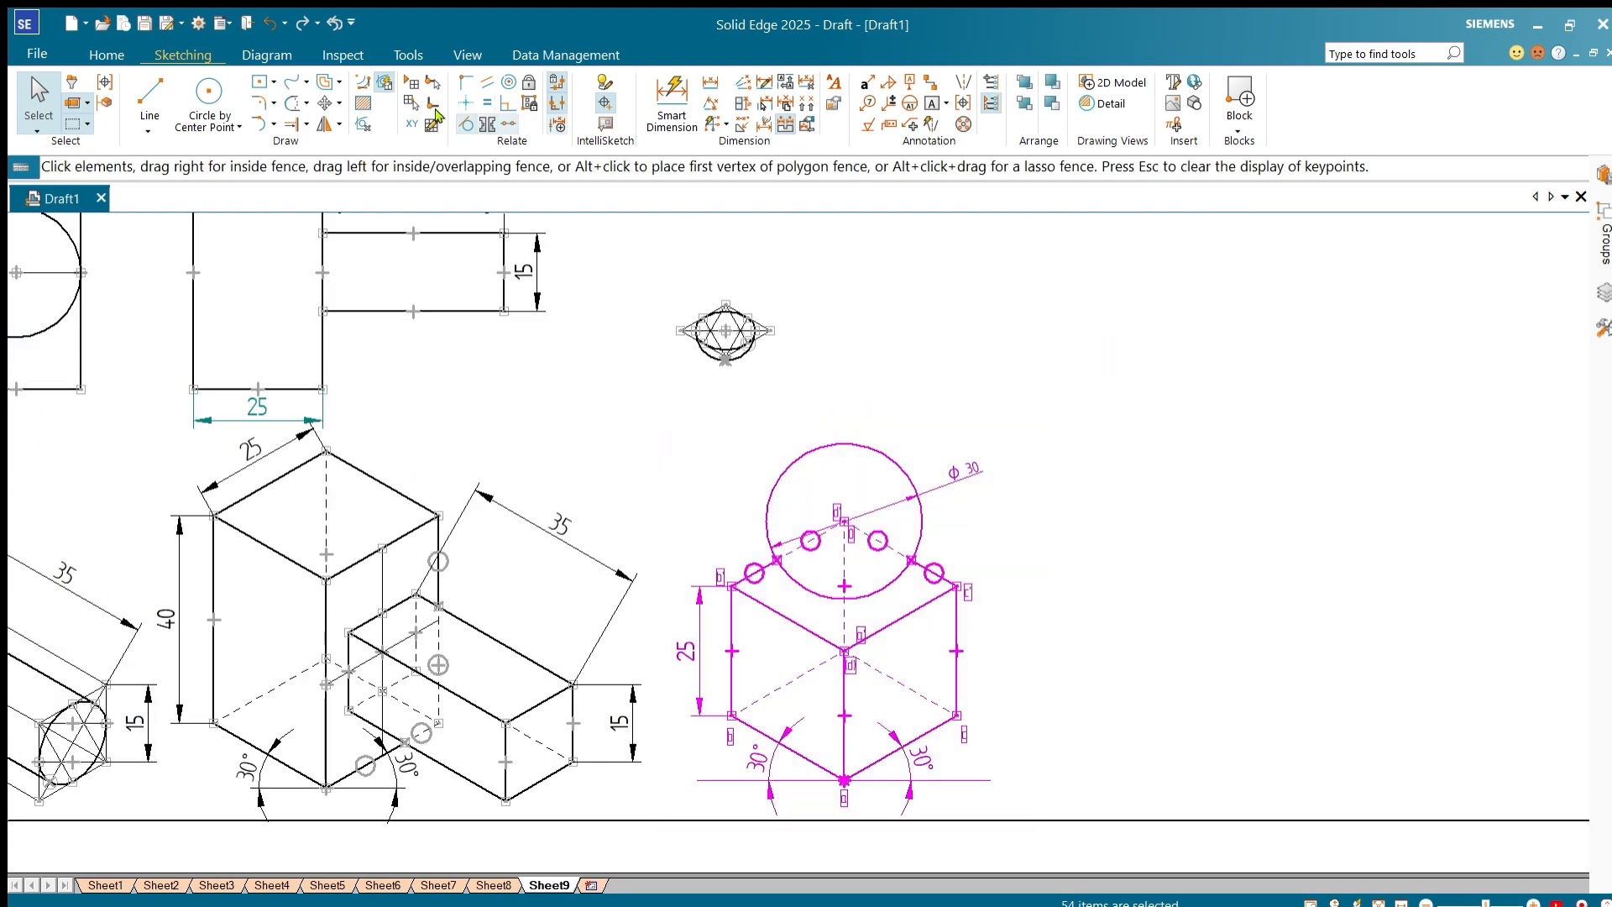
left_click(325, 102)
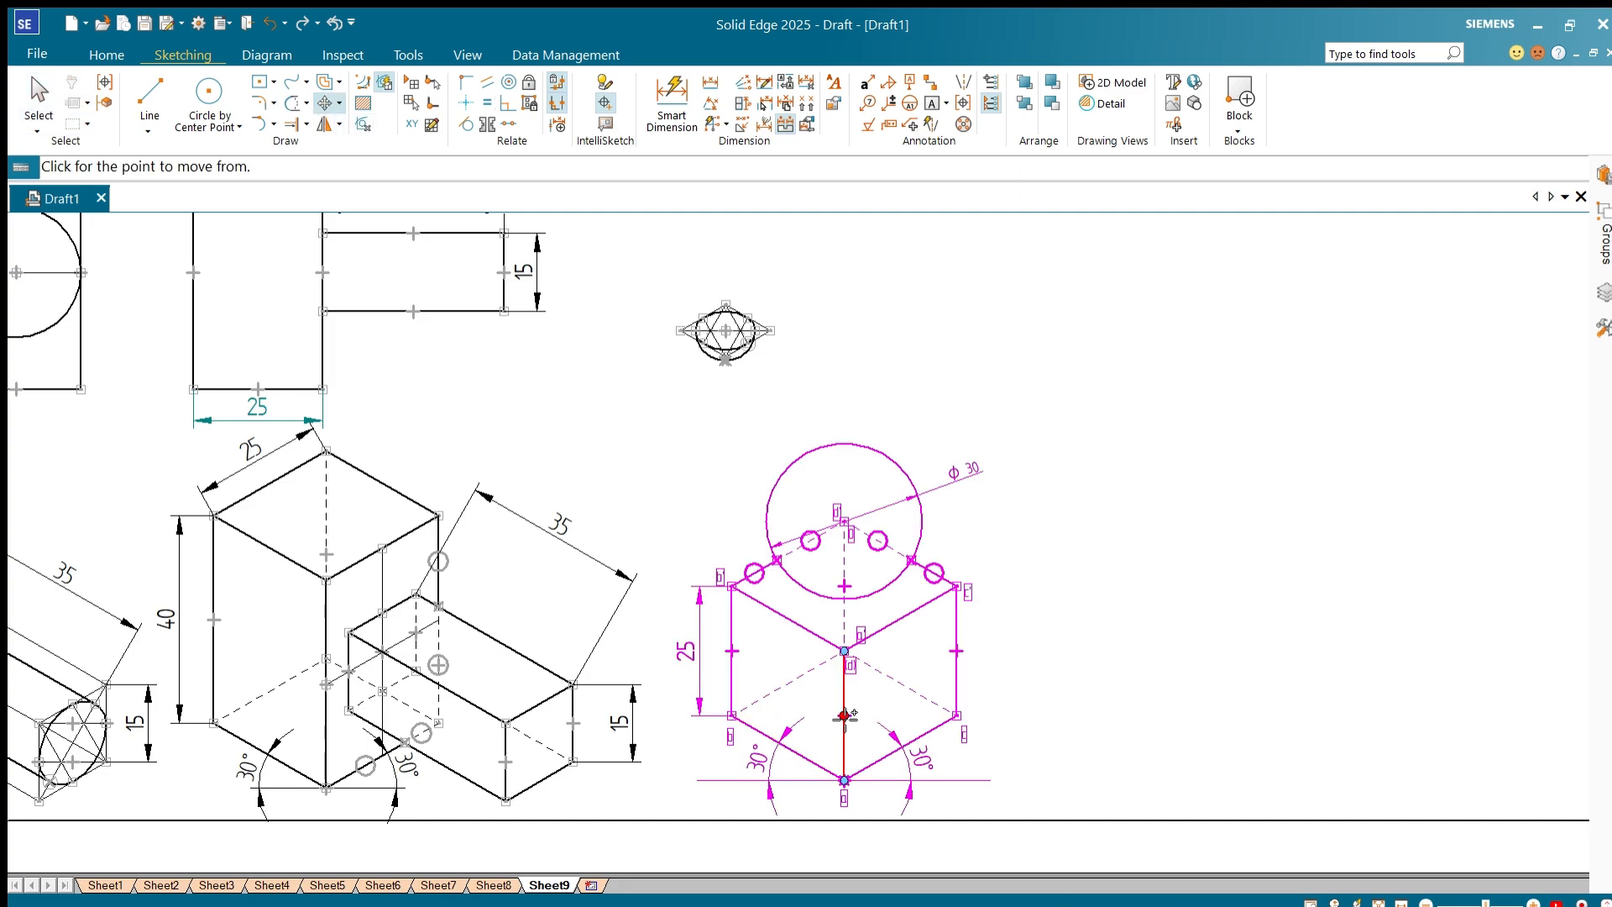
left_click(844, 716)
scroll(739, 684, "down", 3)
scroll(1024, 520, "up", 4)
scroll(928, 653, "up", 3)
scroll(905, 809, "down", 3)
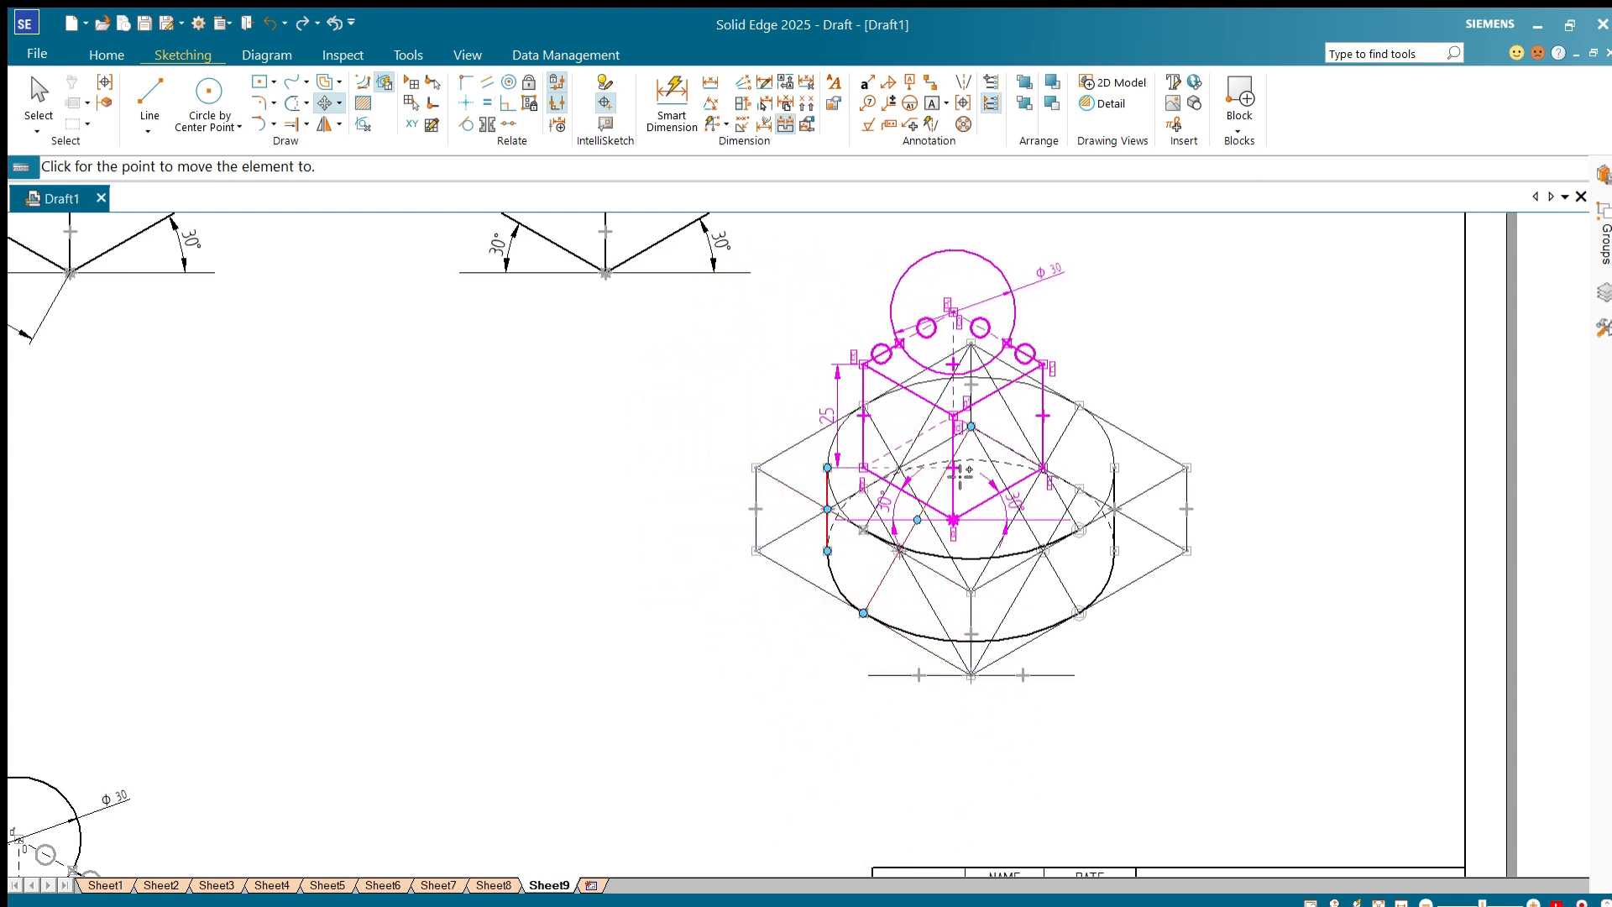
left_click(979, 475)
key("Escape")
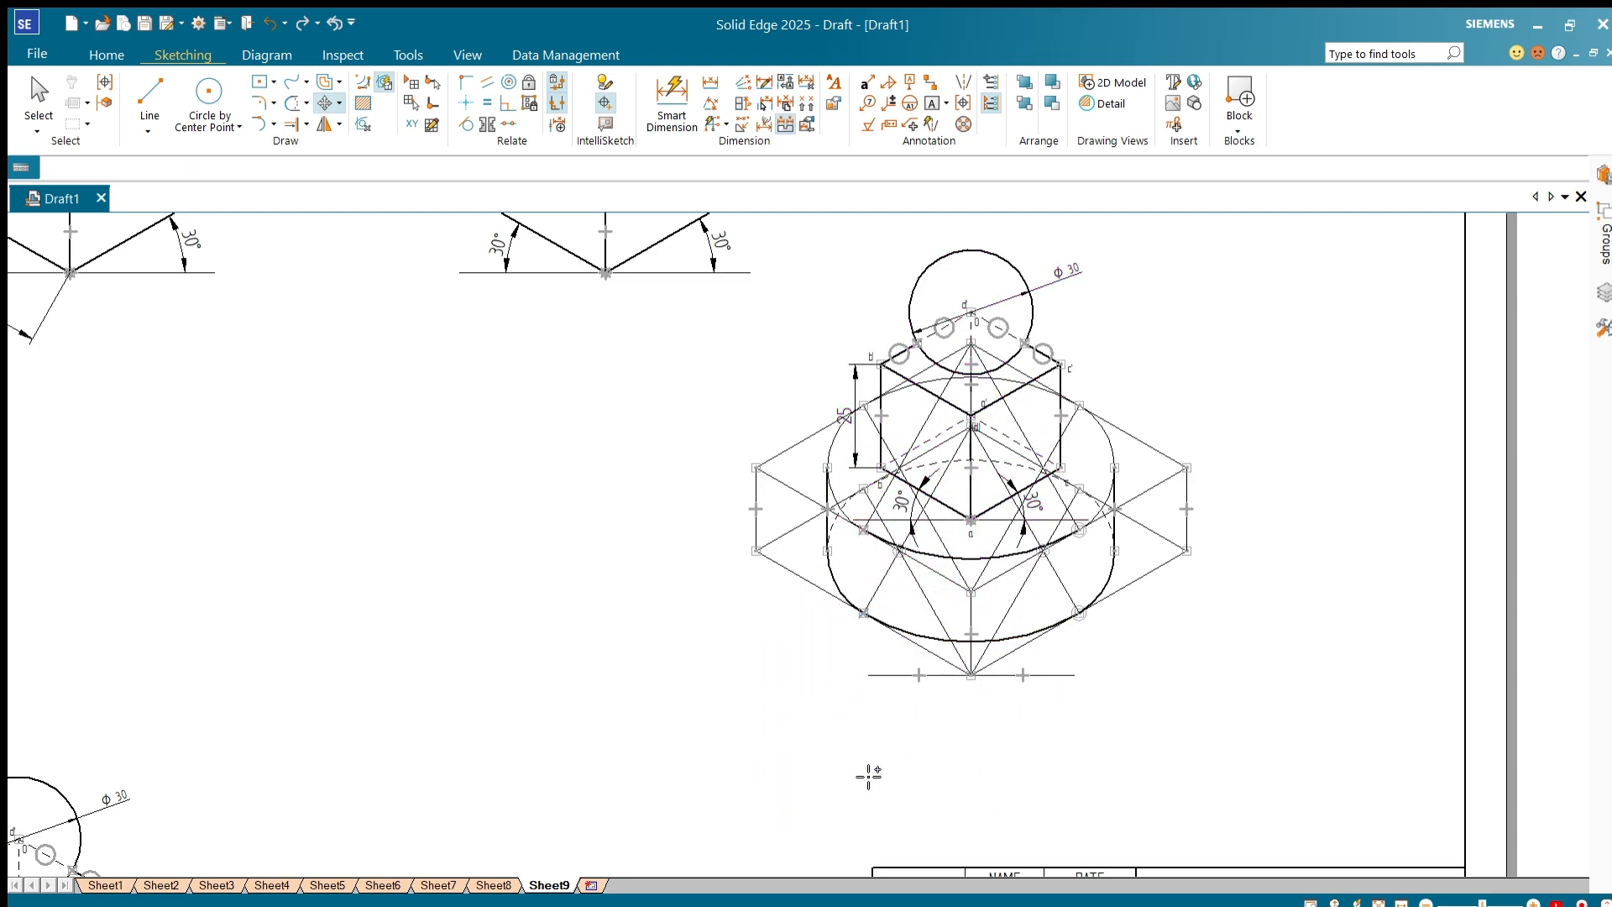
key("Escape")
Step: Delete the horizontal reference line through corner a of the copied cube, along with its attached angle dimensions
scroll(1013, 663, "up", 4)
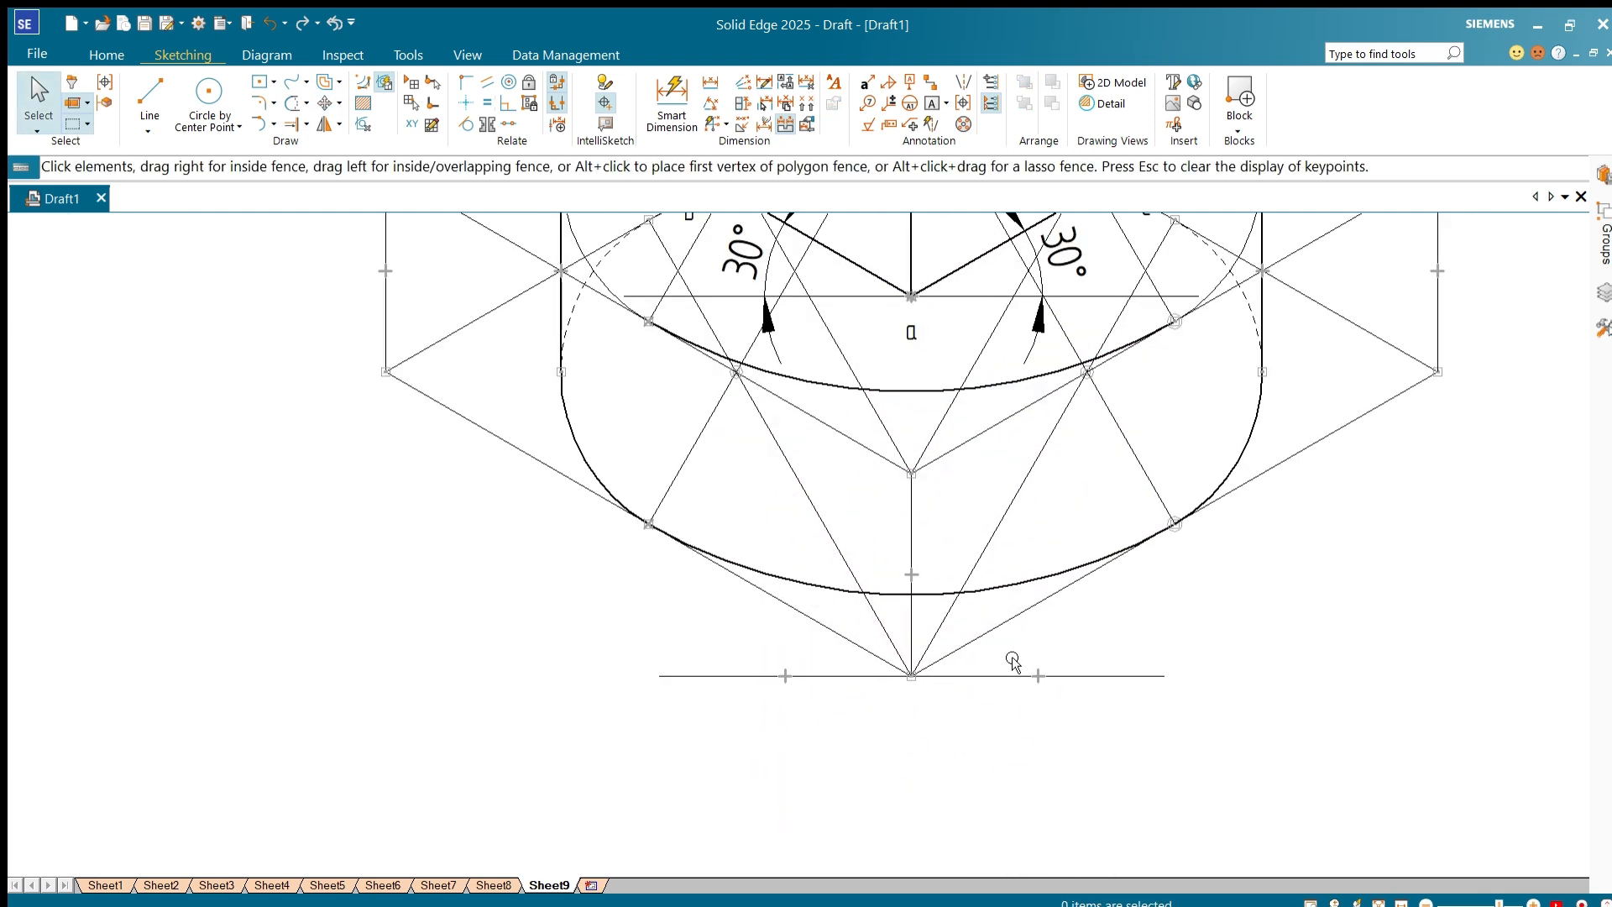
scroll(934, 335, "up", 3)
scroll(899, 857, "down", 4)
scroll(921, 574, "up", 2)
scroll(924, 576, "up", 1)
left_click(931, 650)
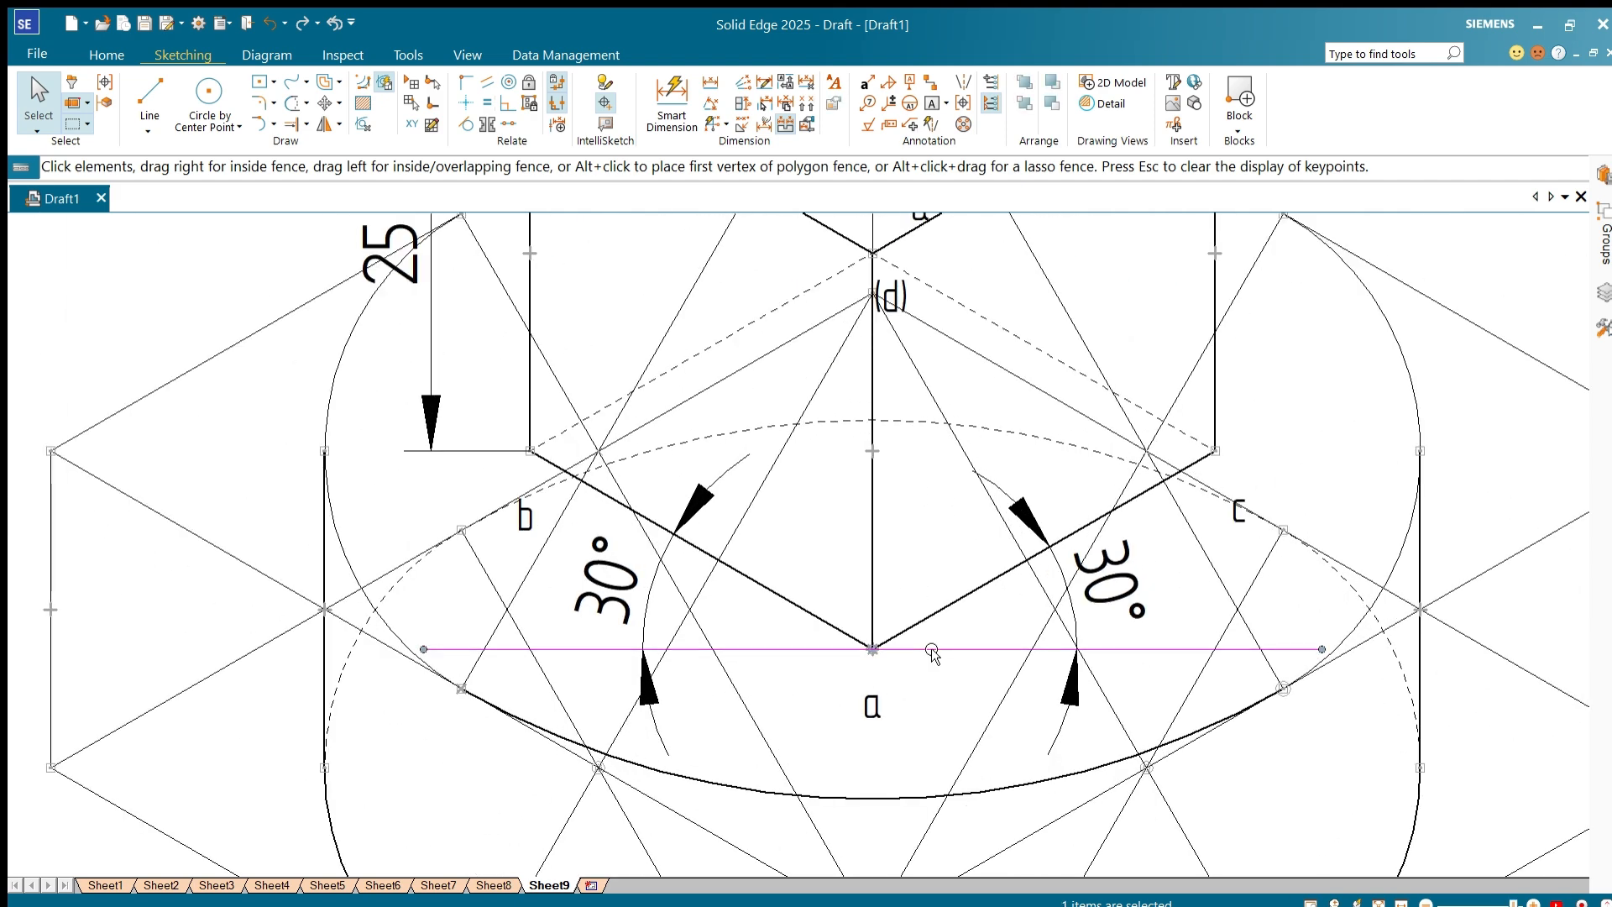
key("Delete")
scroll(961, 712, "down", 3)
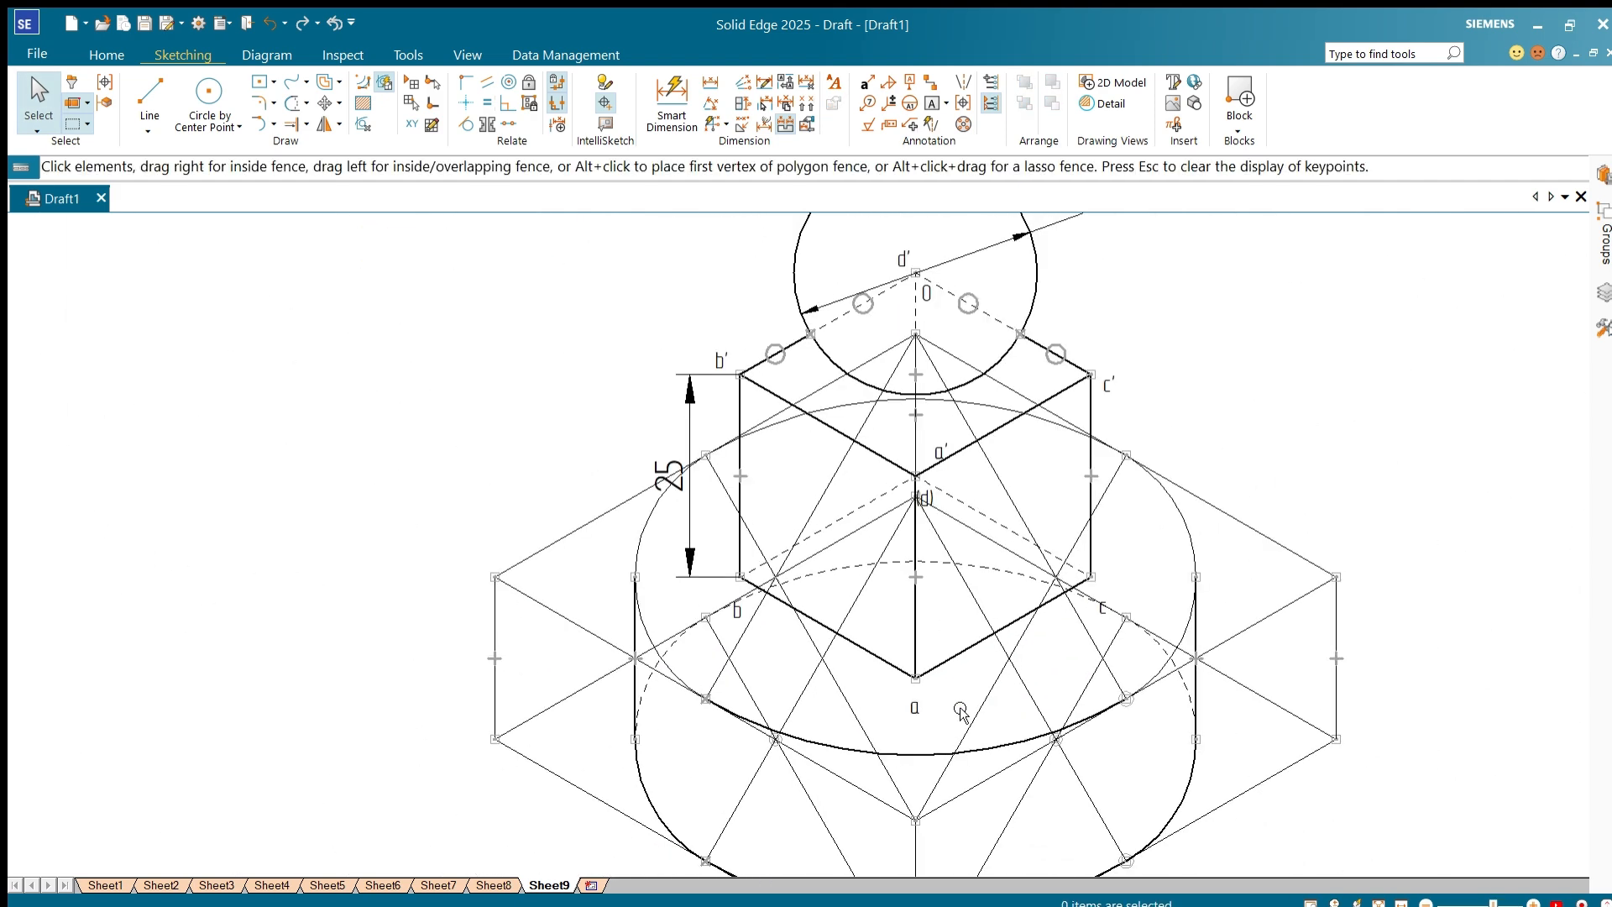
Step: Split the upper ellipse's back arc where it crosses the cube's left and right vertical edges
scroll(961, 712, "down", 2)
scroll(722, 577, "down", 2)
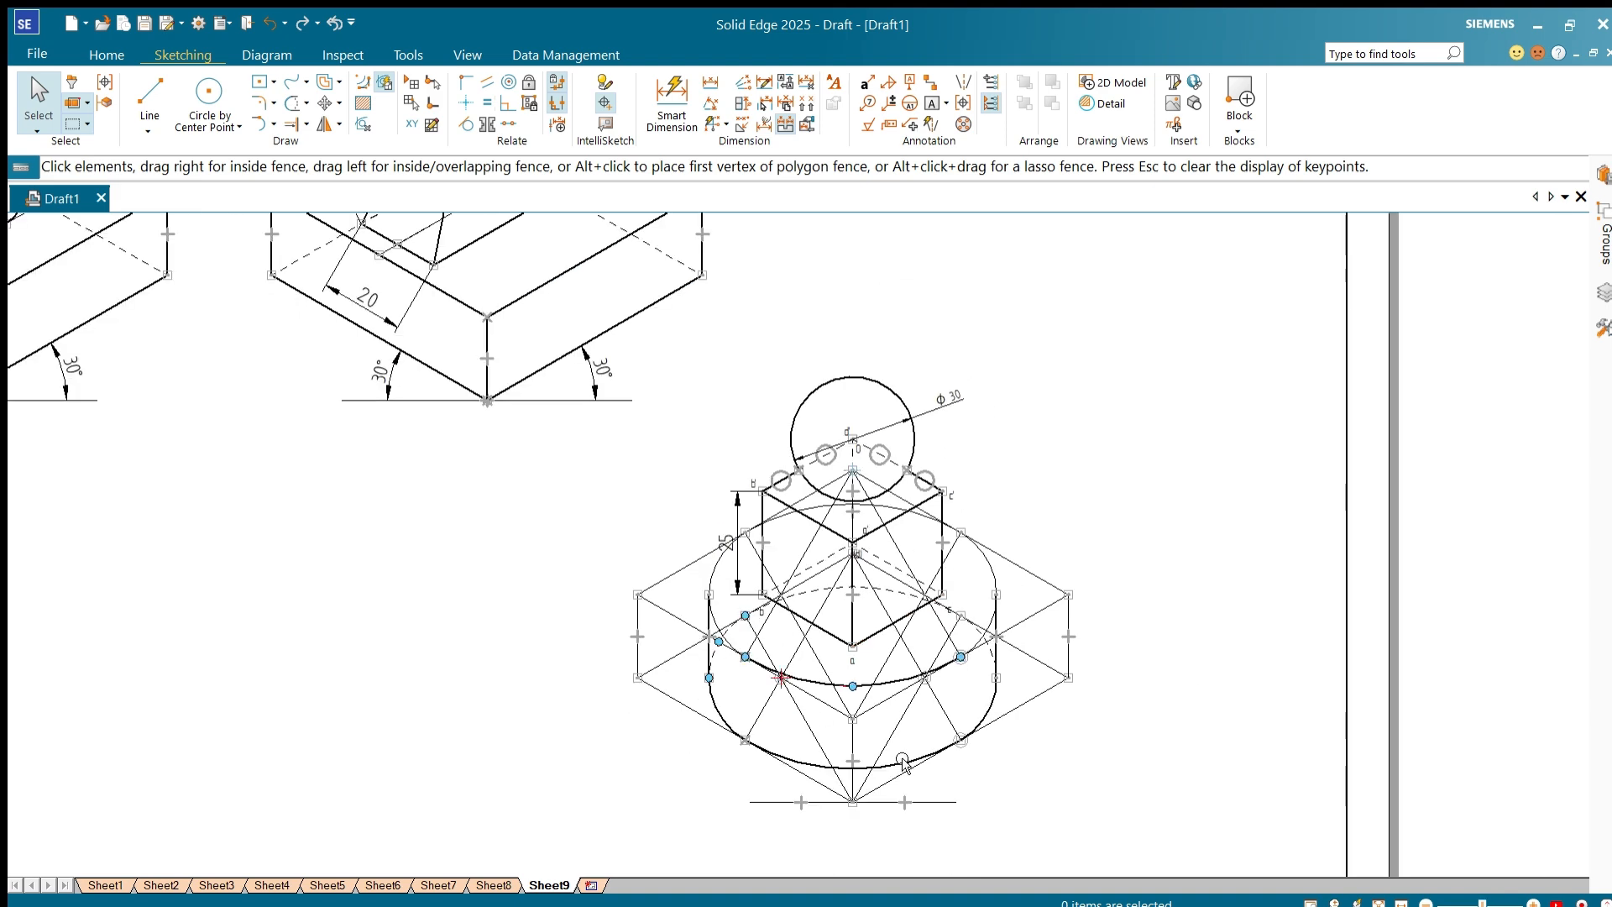
scroll(961, 599, "up", 5)
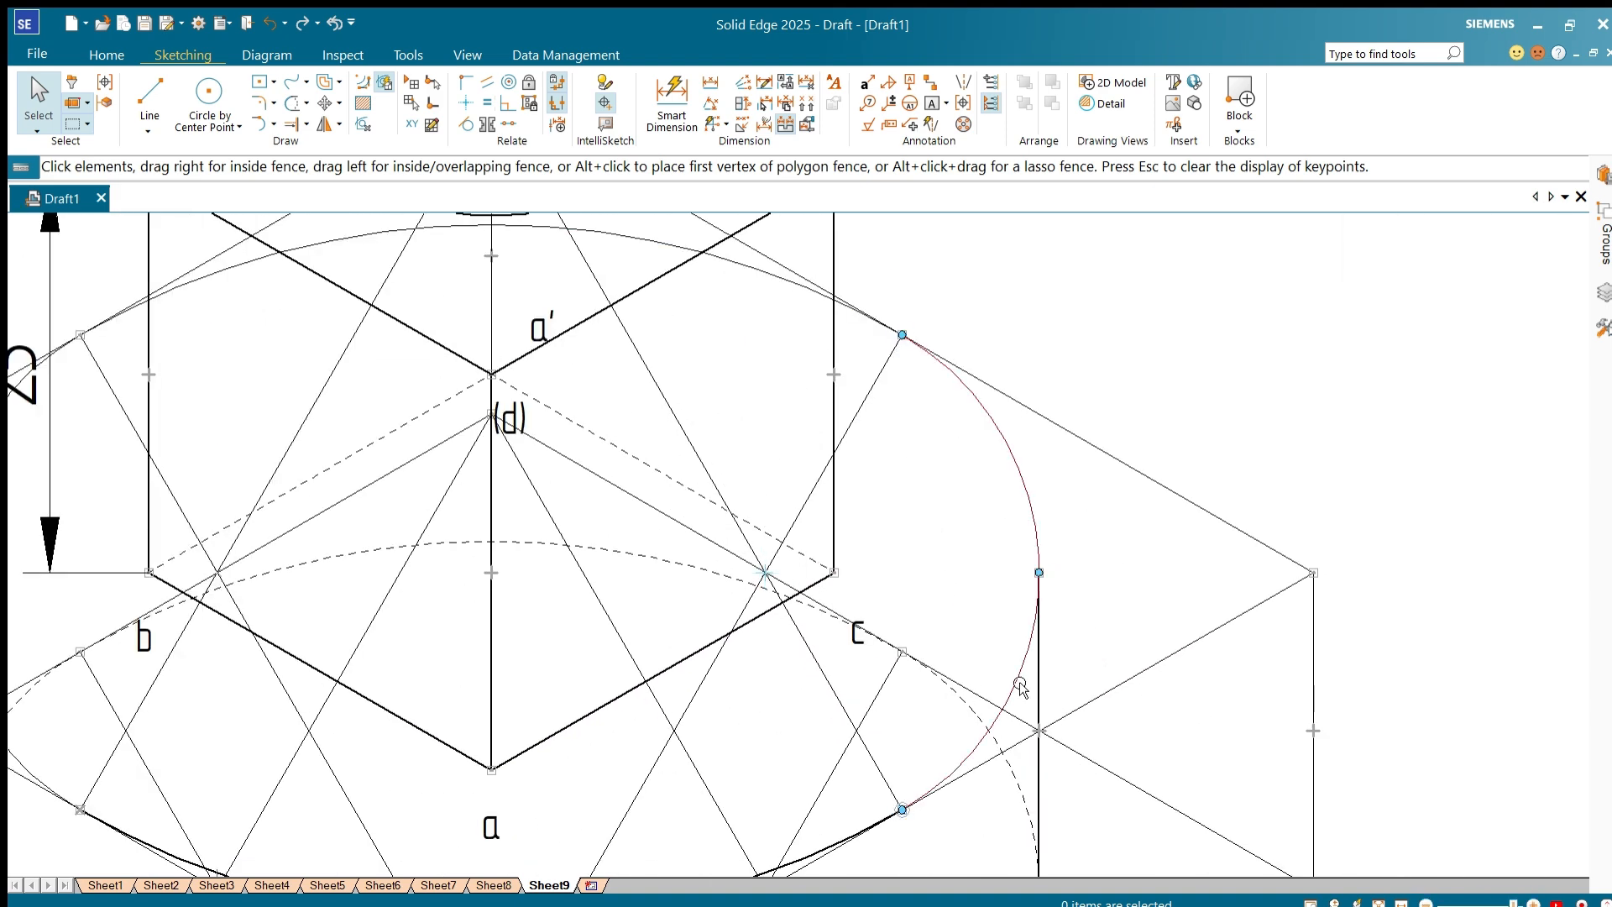
scroll(1017, 682, "down", 4)
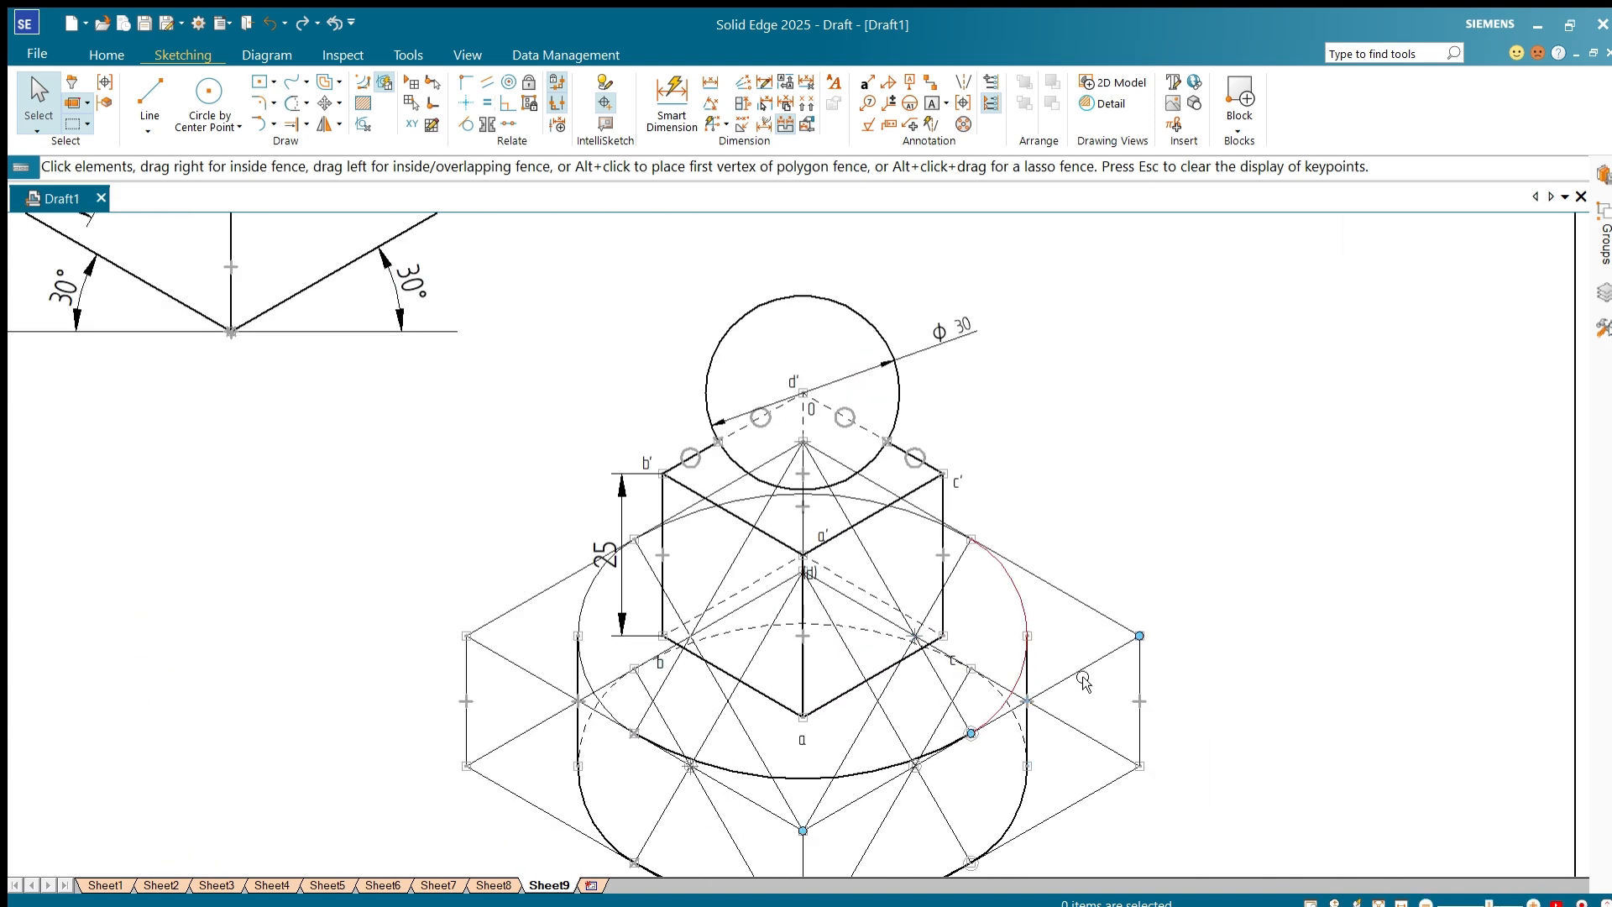
scroll(824, 596, "up", 2)
left_click(305, 122)
left_click(324, 157)
scroll(880, 706, "up", 3)
scroll(883, 709, "up", 1)
left_click(696, 398)
left_click(694, 336)
scroll(647, 370, "down", 2)
scroll(1219, 351, "up", 3)
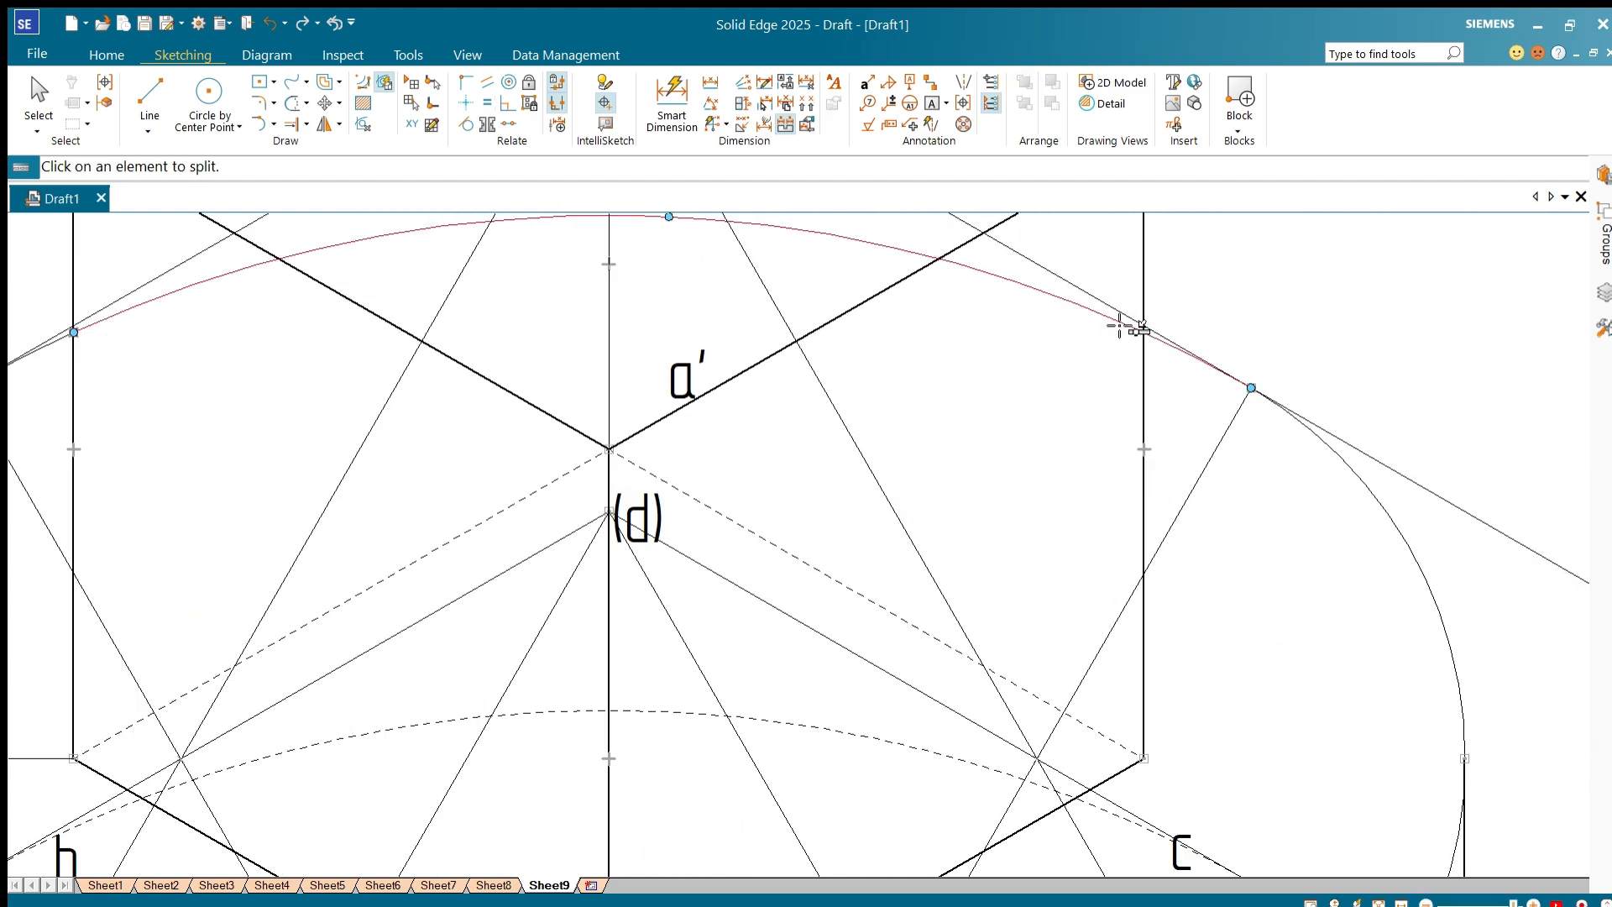
left_click(1143, 343)
left_click(1145, 334)
key("Escape")
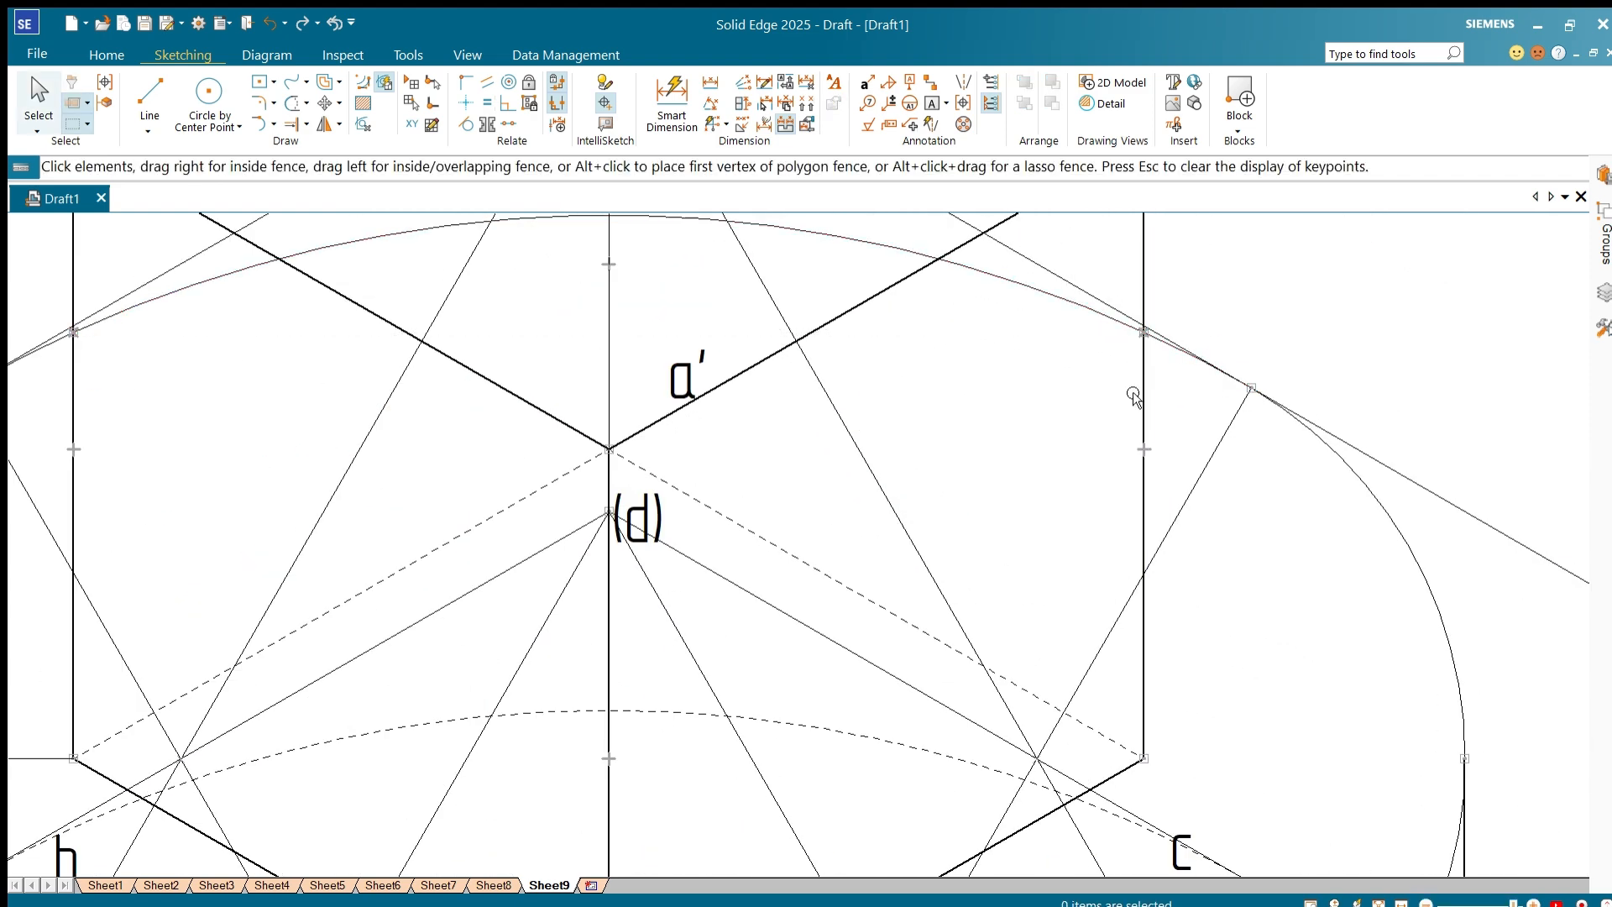
Step: Make the upper ellipse's back arc section hidden behind the cube a dashed line
scroll(1127, 372, "down", 2)
left_click(958, 306)
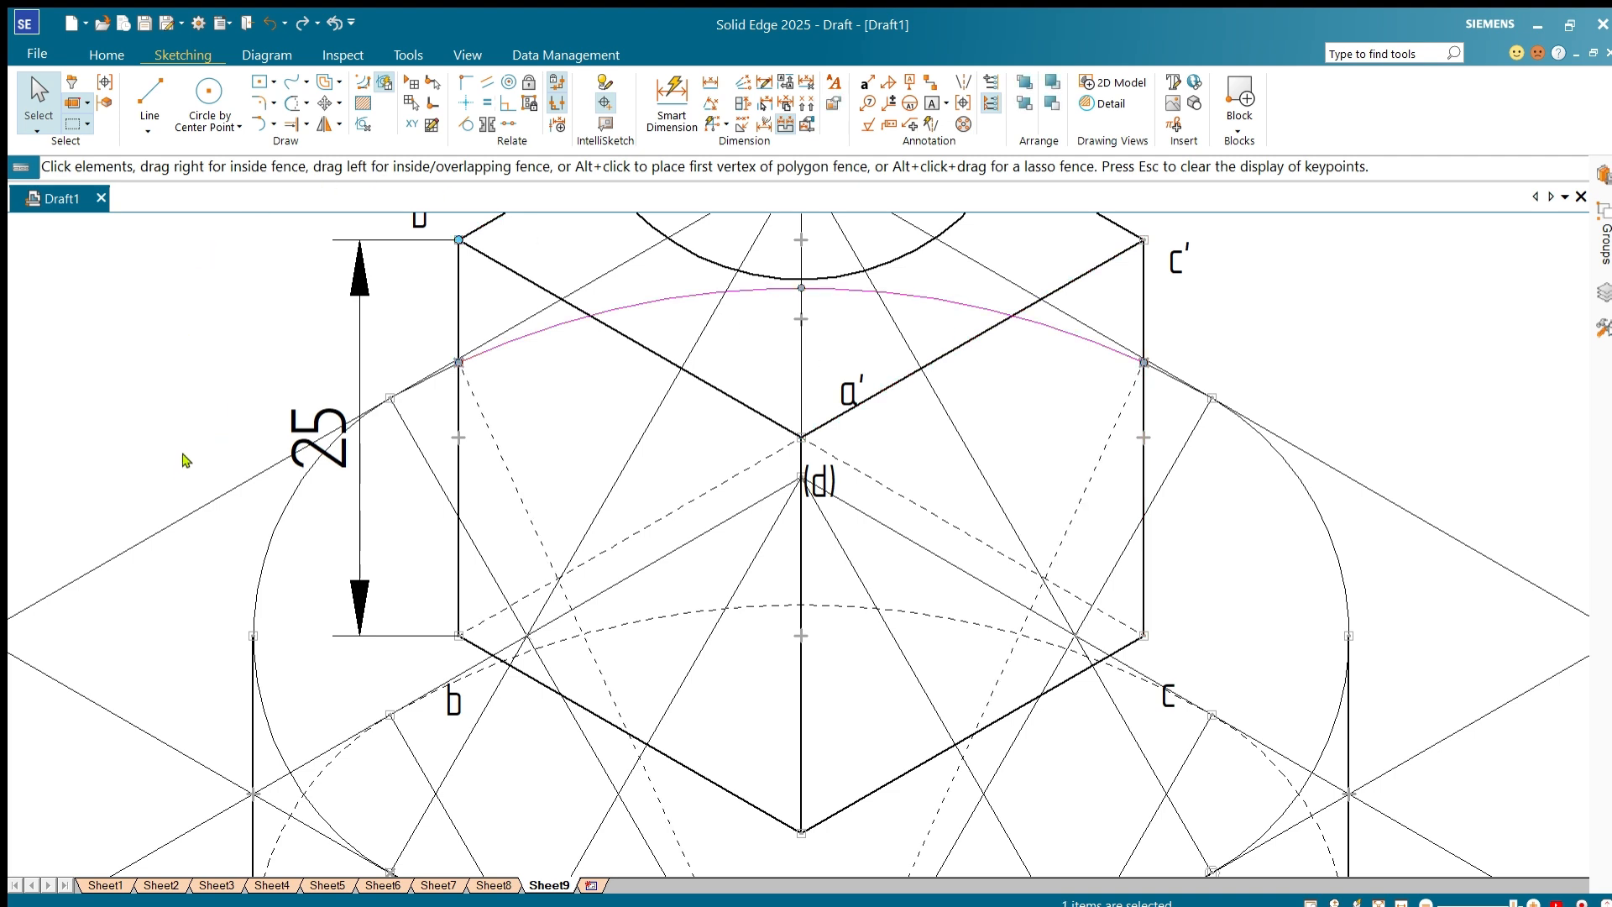
scroll(452, 403, "down", 4)
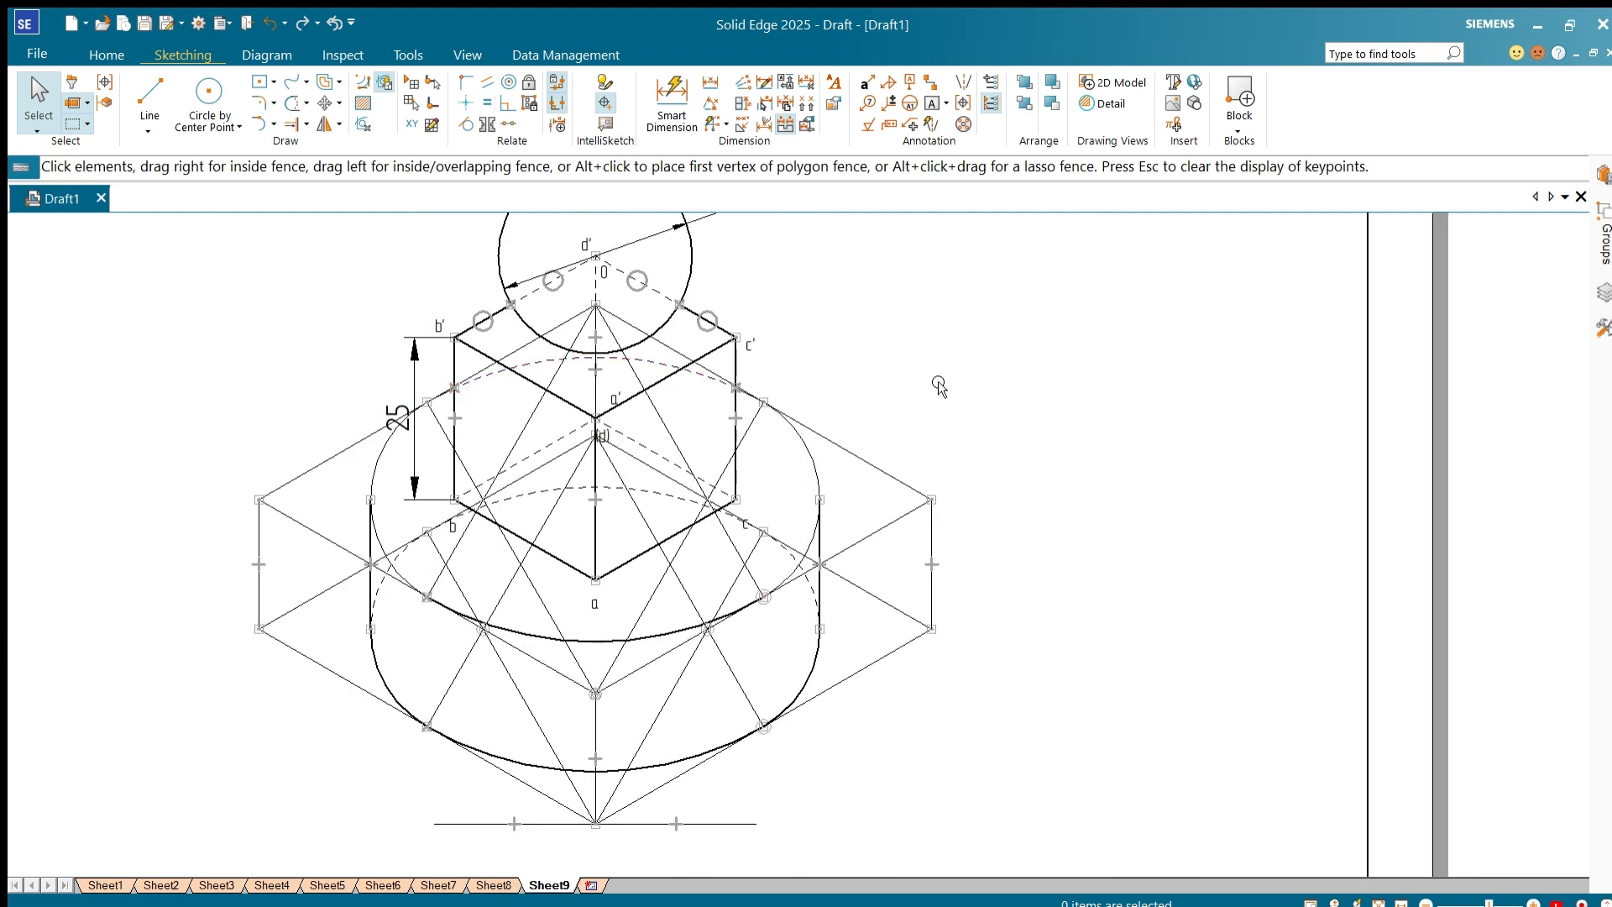
Step: Give the upper ellipse's two end arcs and the short back arcs outside the cube the thick visible line style
left_click(816, 464)
left_click(400, 477, "ctrl")
scroll(672, 367, "up", 5)
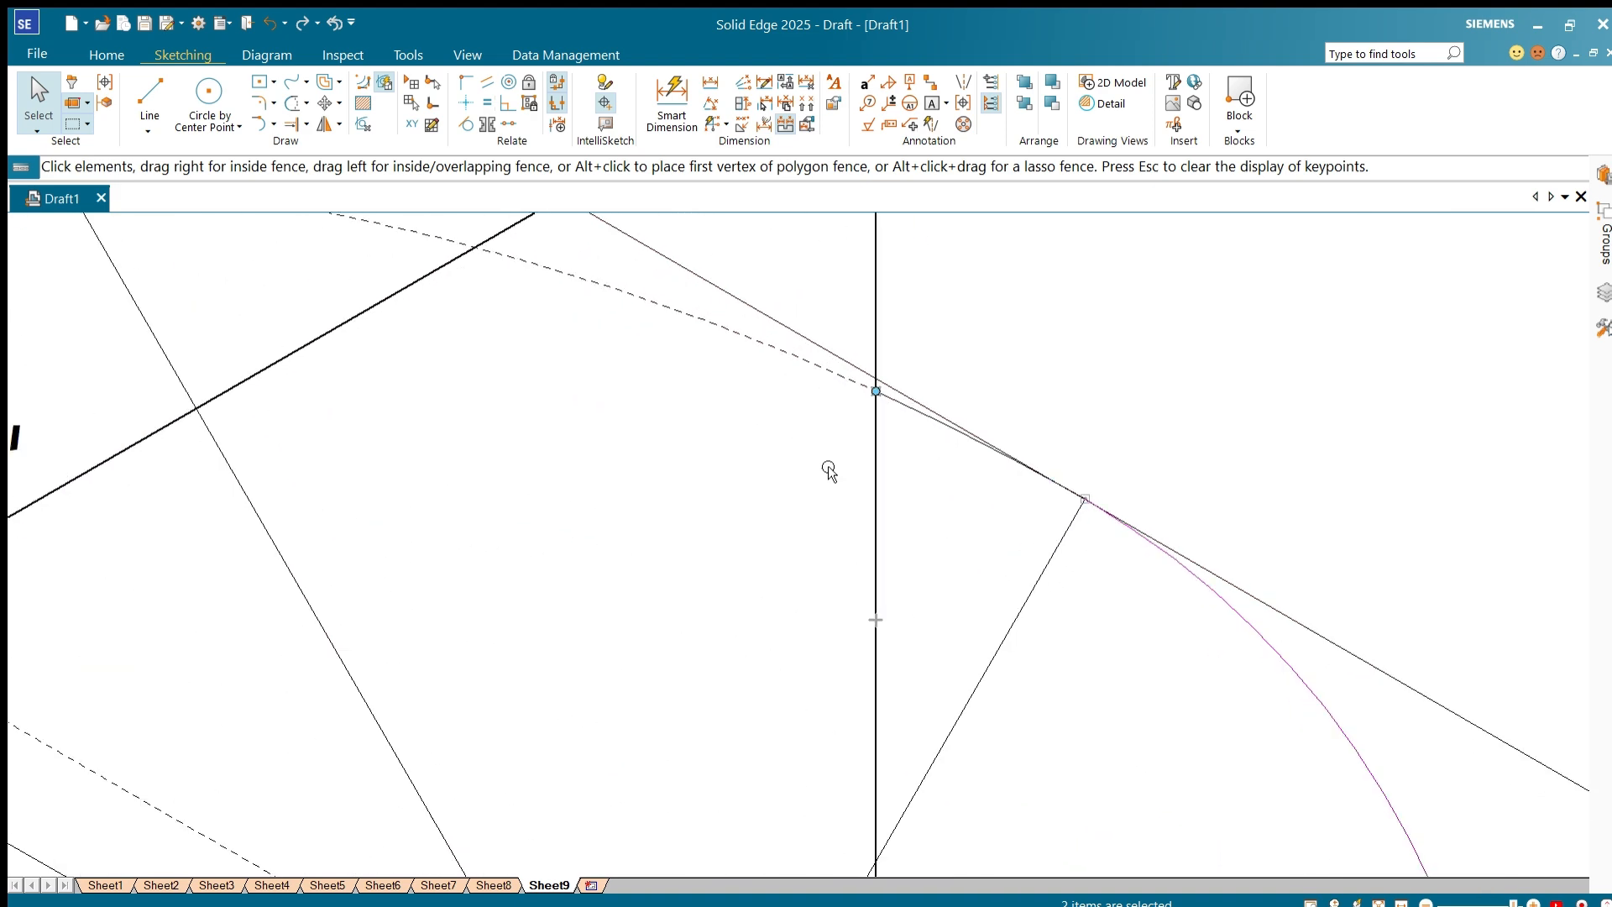
left_click(904, 411, "ctrl")
scroll(915, 588, "down", 8)
scroll(554, 586, "up", 9)
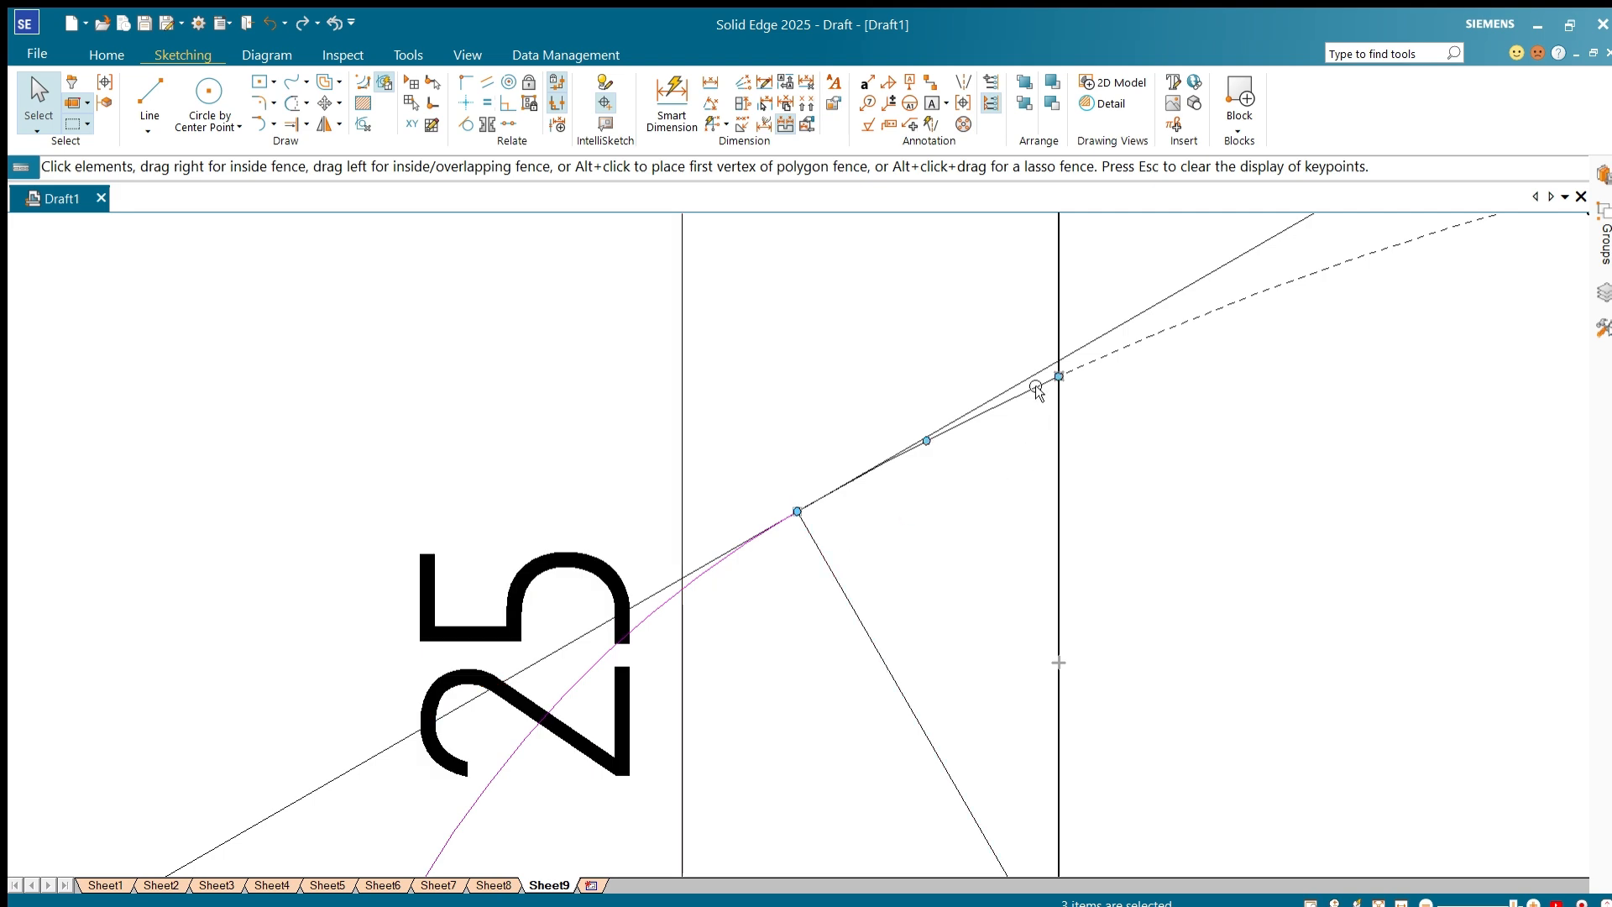
scroll(868, 480, "down", 8)
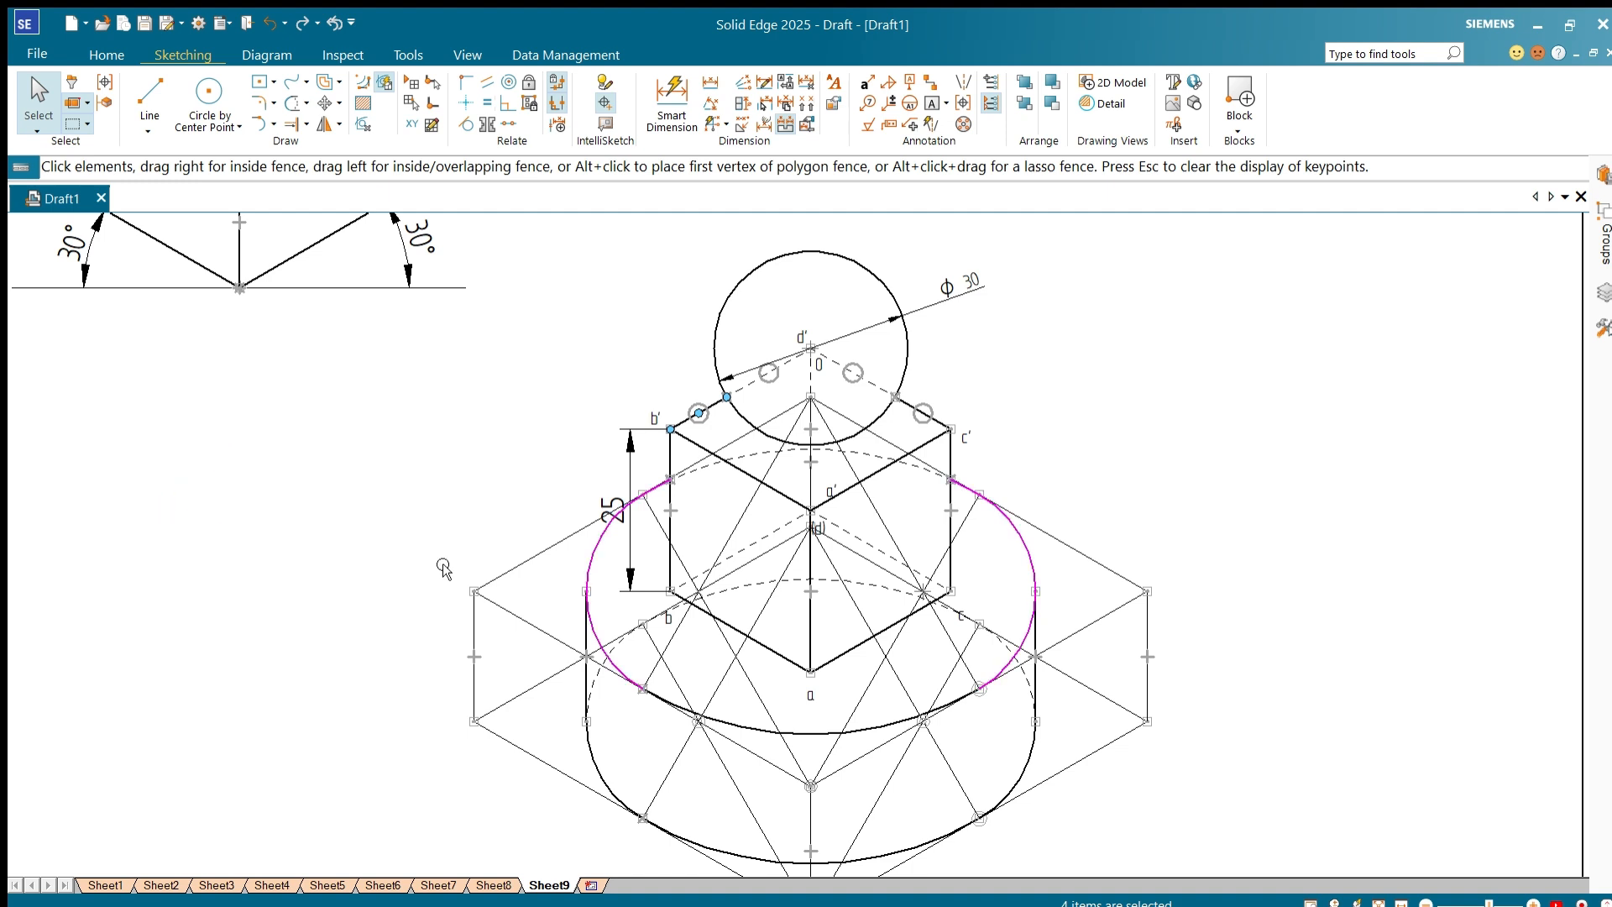
left_click(453, 541)
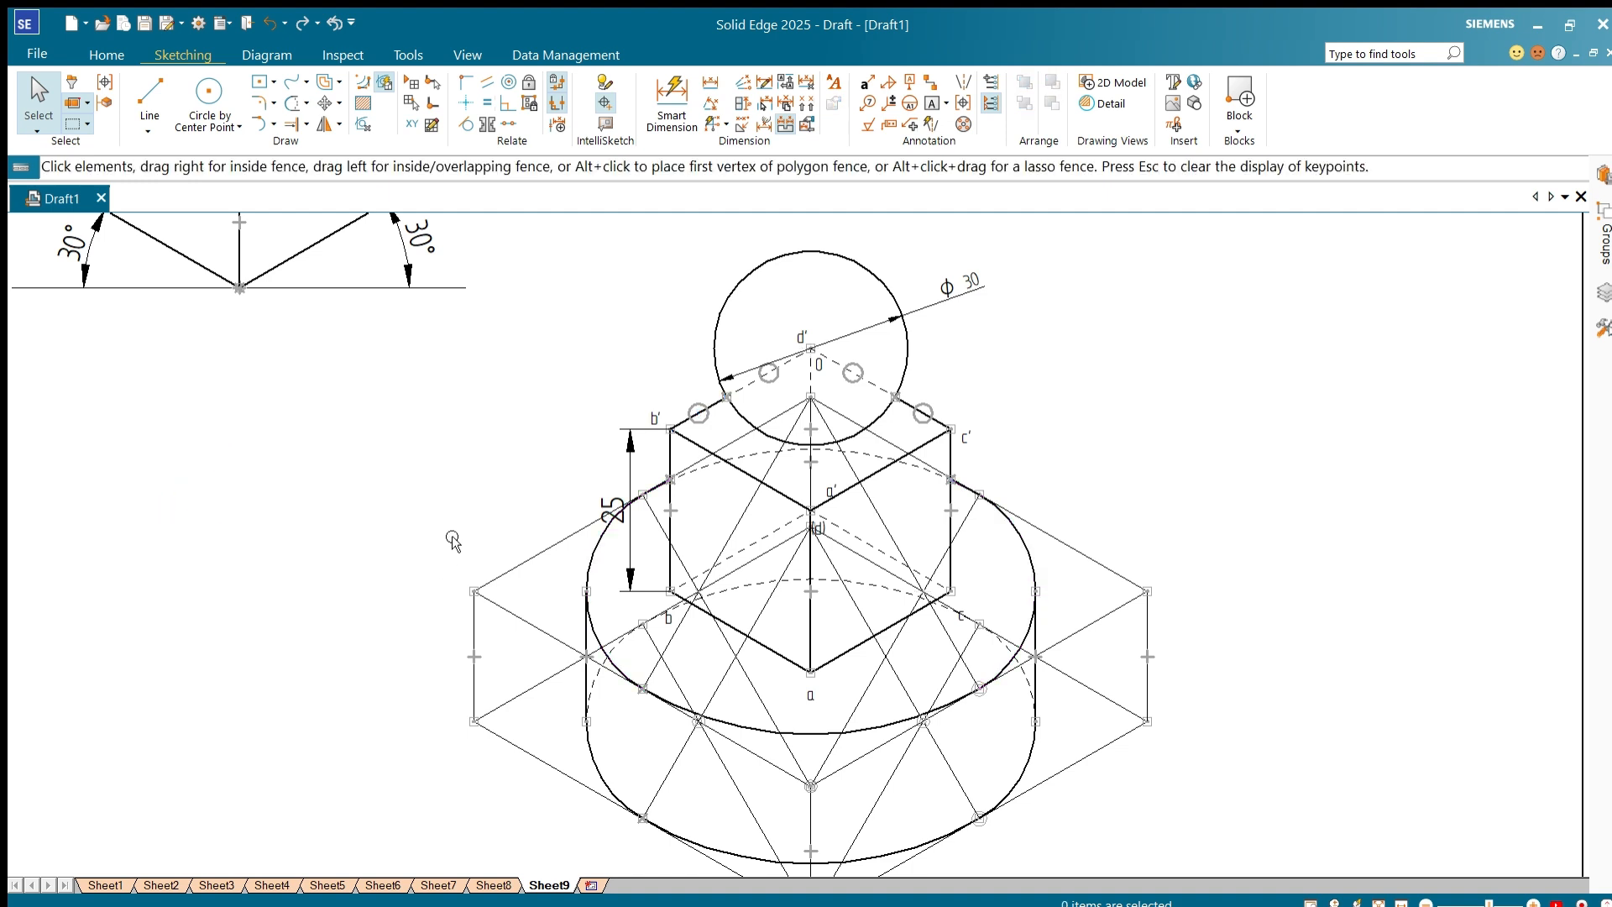
Step: Move the cube's 25 mm height dimension farther out to the left, clear of the cylinder
left_click(618, 480)
left_click(488, 473)
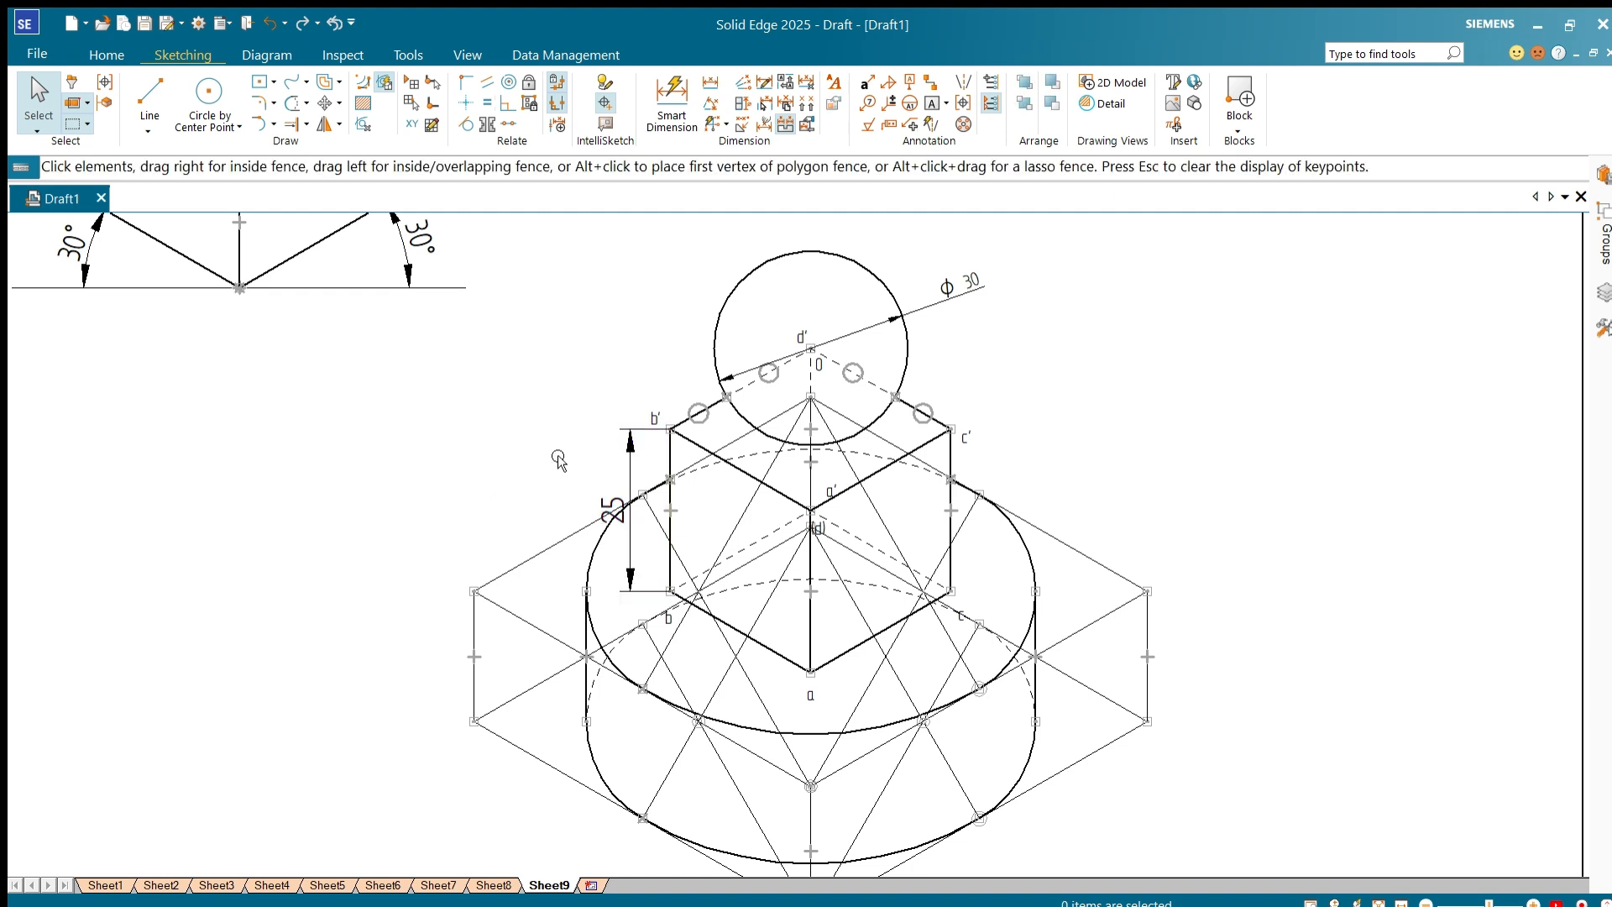
left_click(631, 453)
left_click(628, 454)
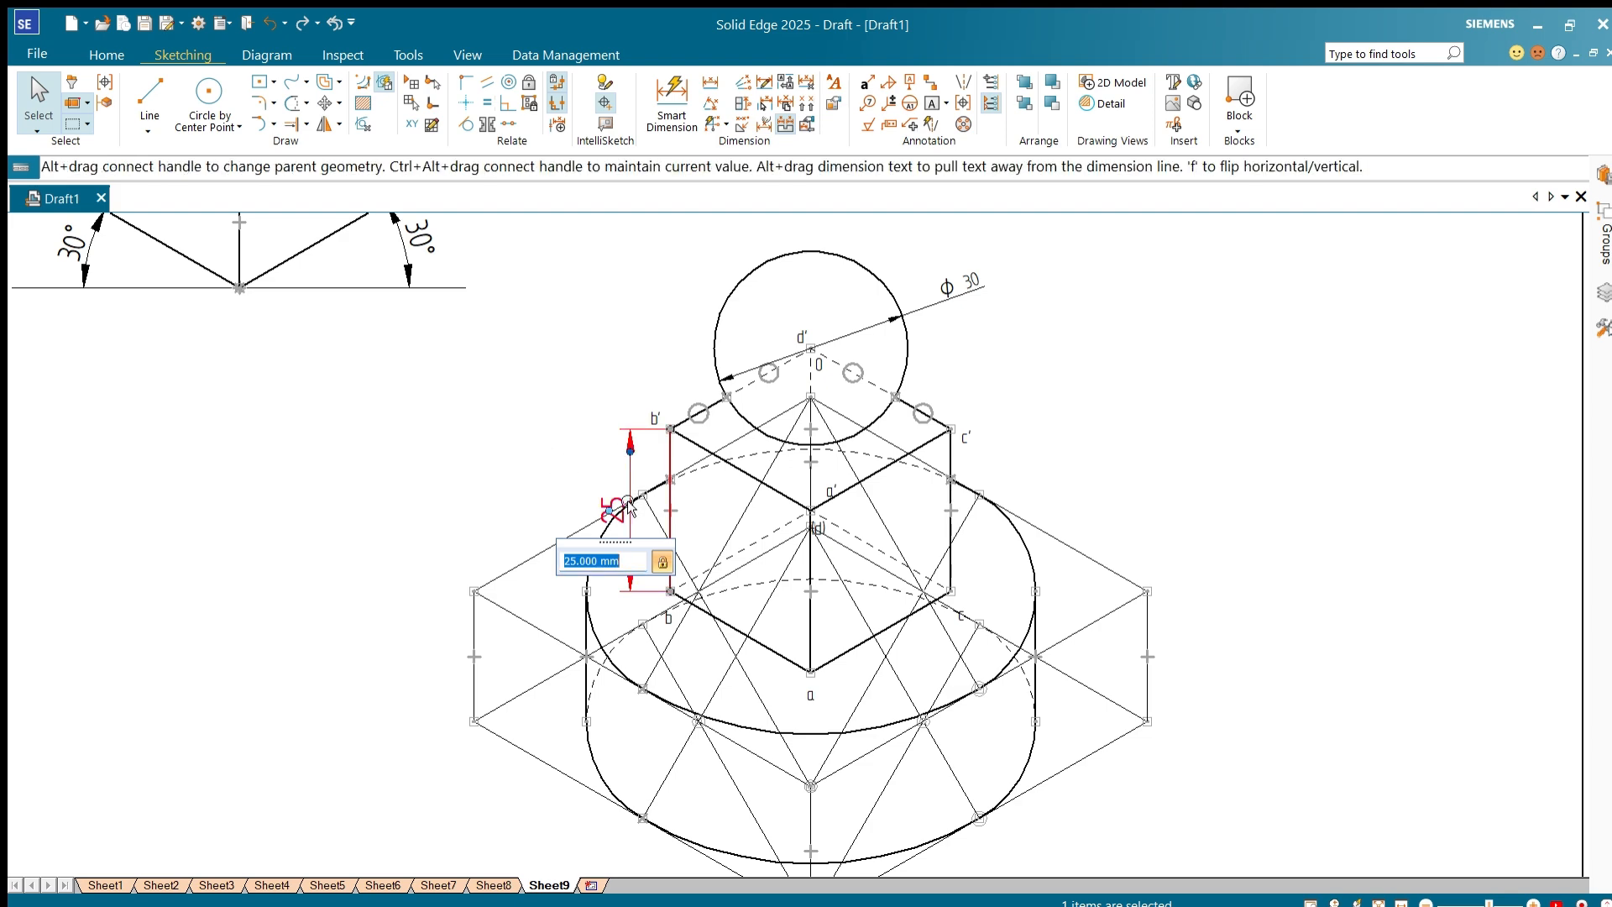
scroll(886, 431, "down", 3)
scroll(885, 431, "up", 1)
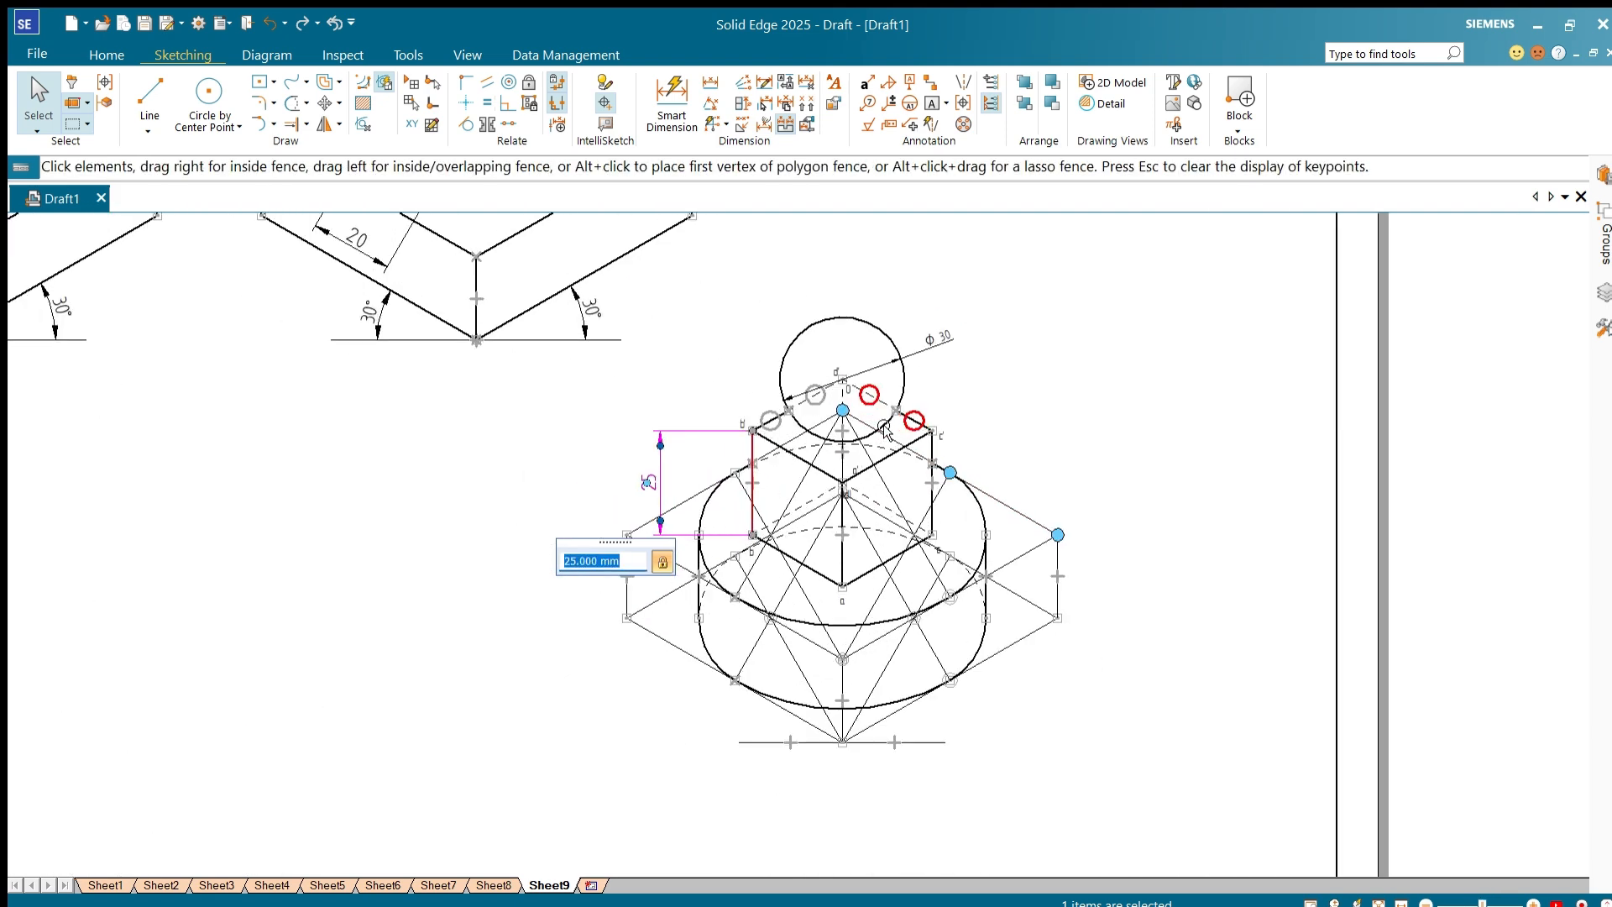
scroll(886, 431, "up", 1)
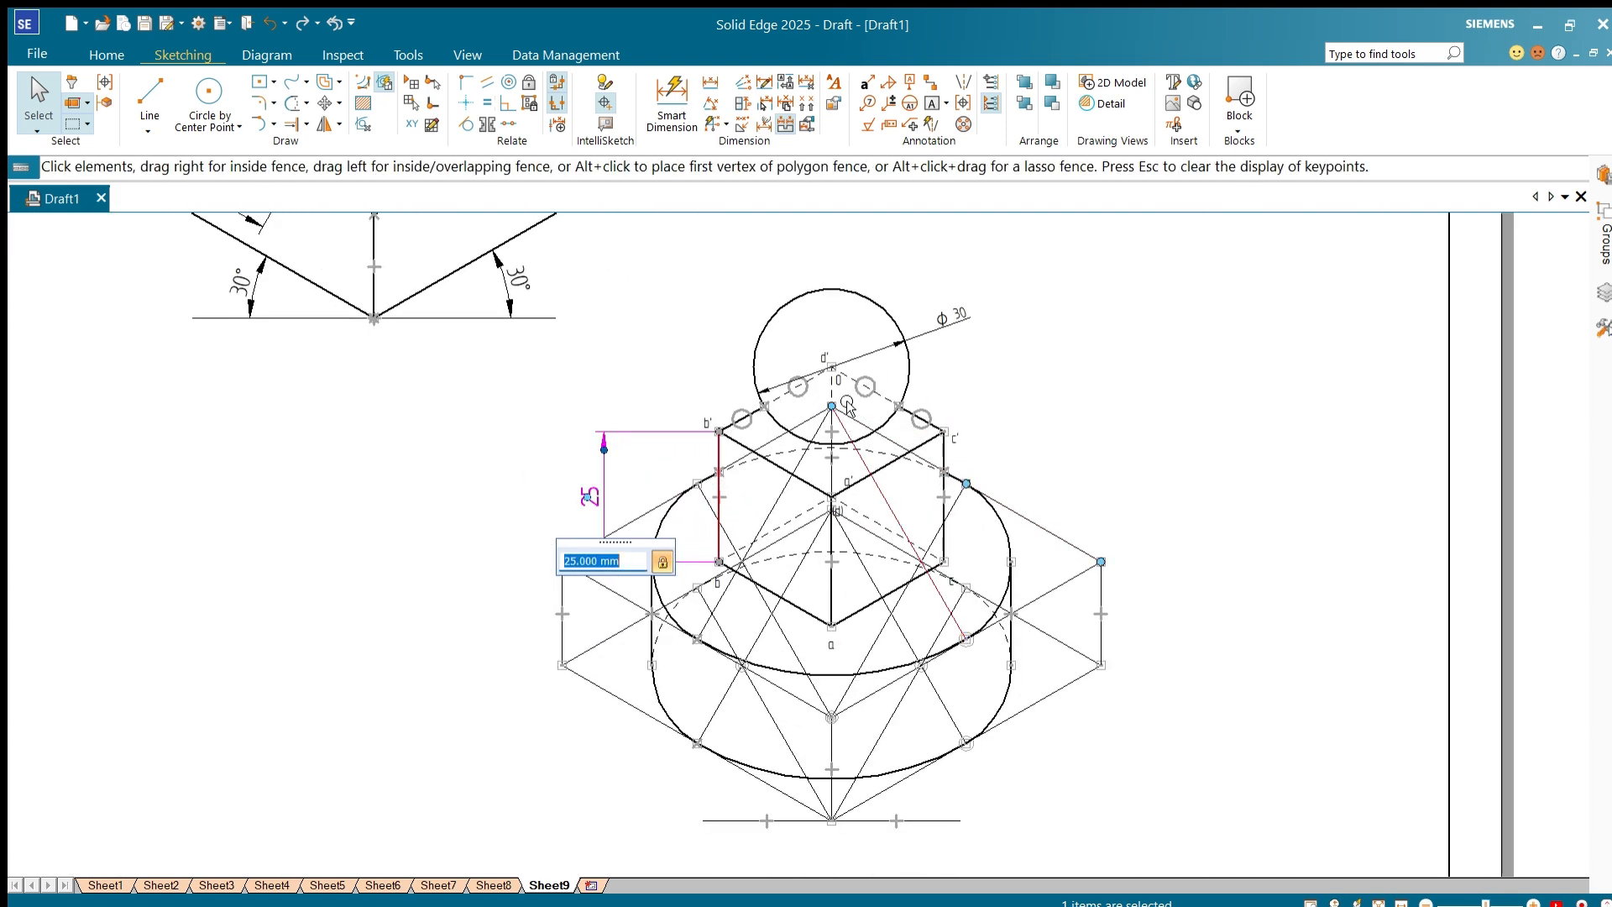
Step: Dimension the height of the construction block's right vertical edge and the length of its lower right front edge
left_click(661, 92)
left_click(1105, 598)
left_click(1155, 579)
scroll(1163, 476, "down", 1)
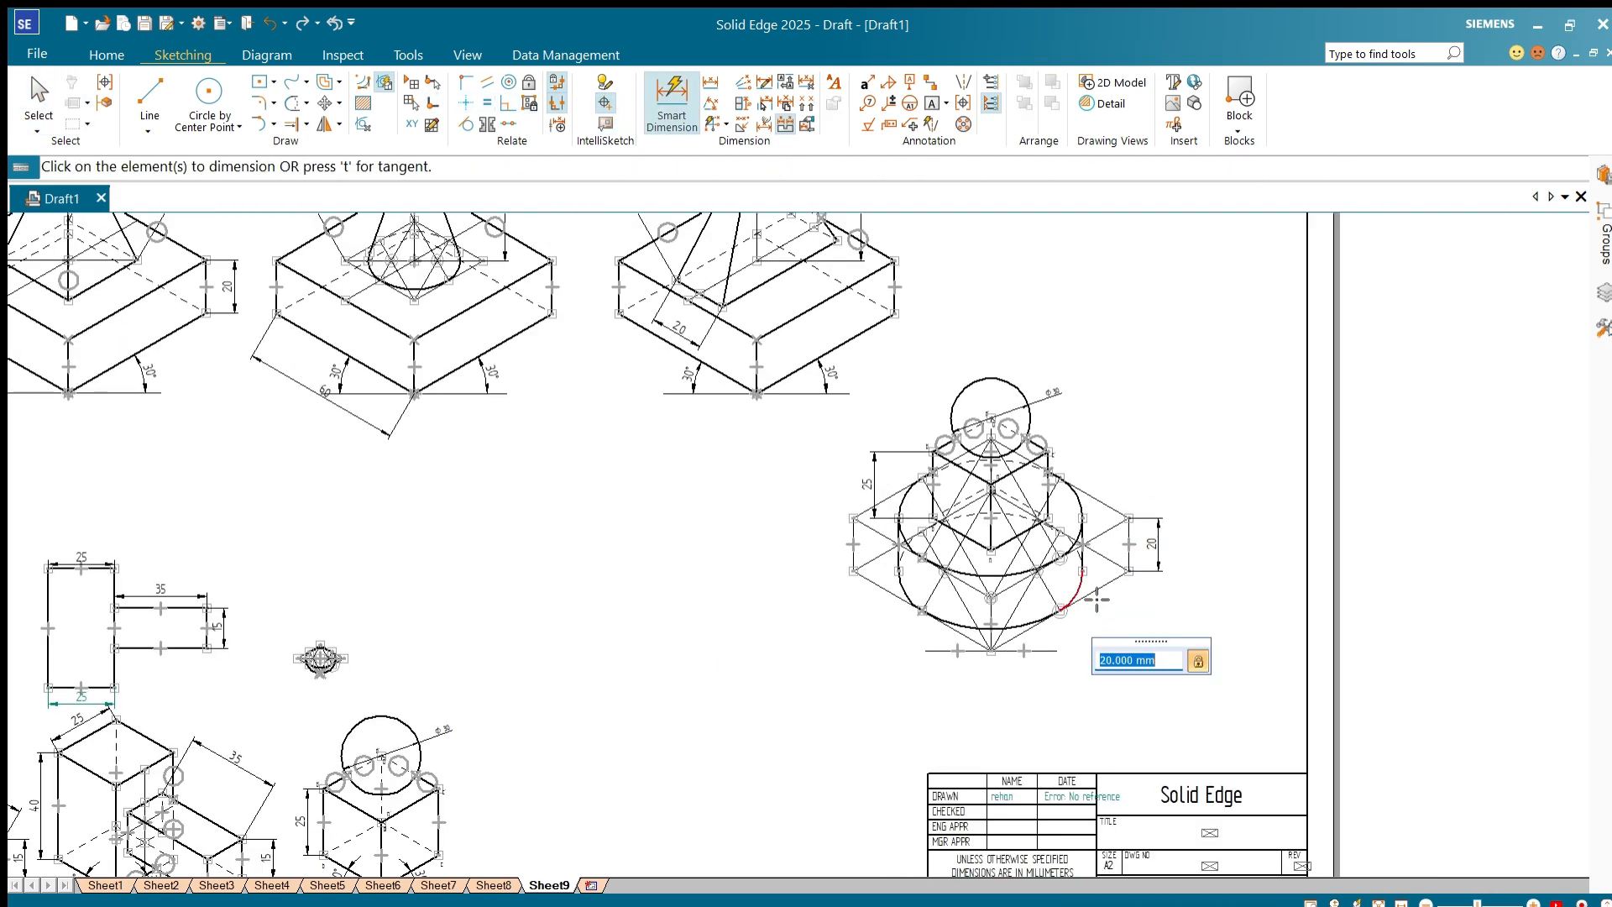
left_click(1091, 591)
left_click(1135, 631)
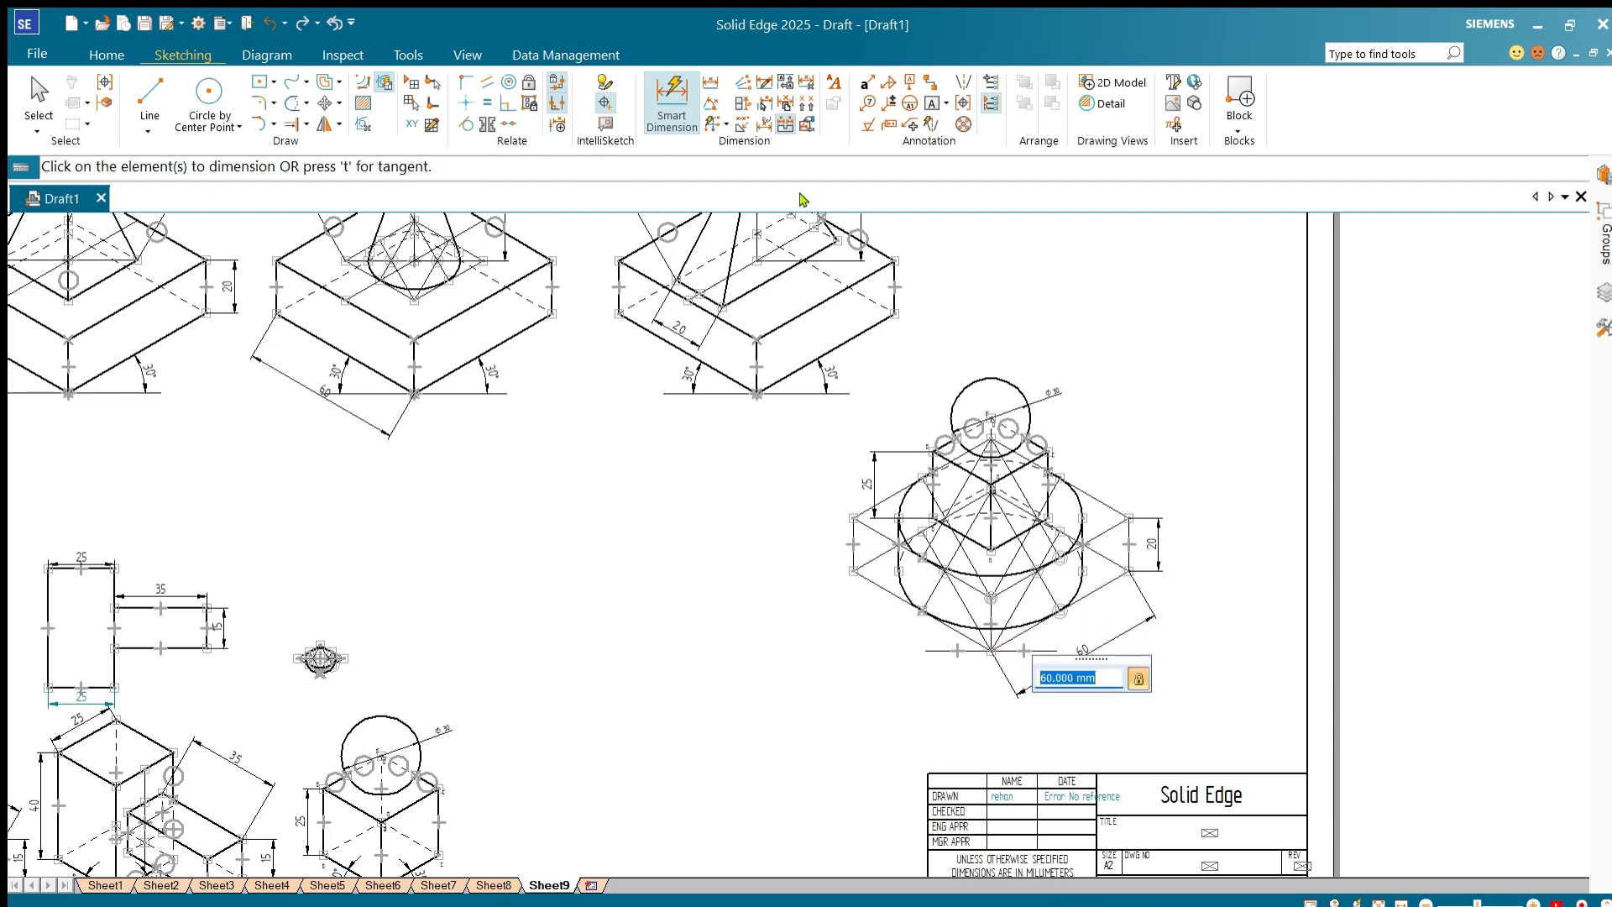
Step: Add angle dimensions between the horizontal base line and the construction block's lower right and lower left front edges
left_click(710, 103)
scroll(1100, 651, "up", 5)
left_click(766, 644)
left_click(772, 593)
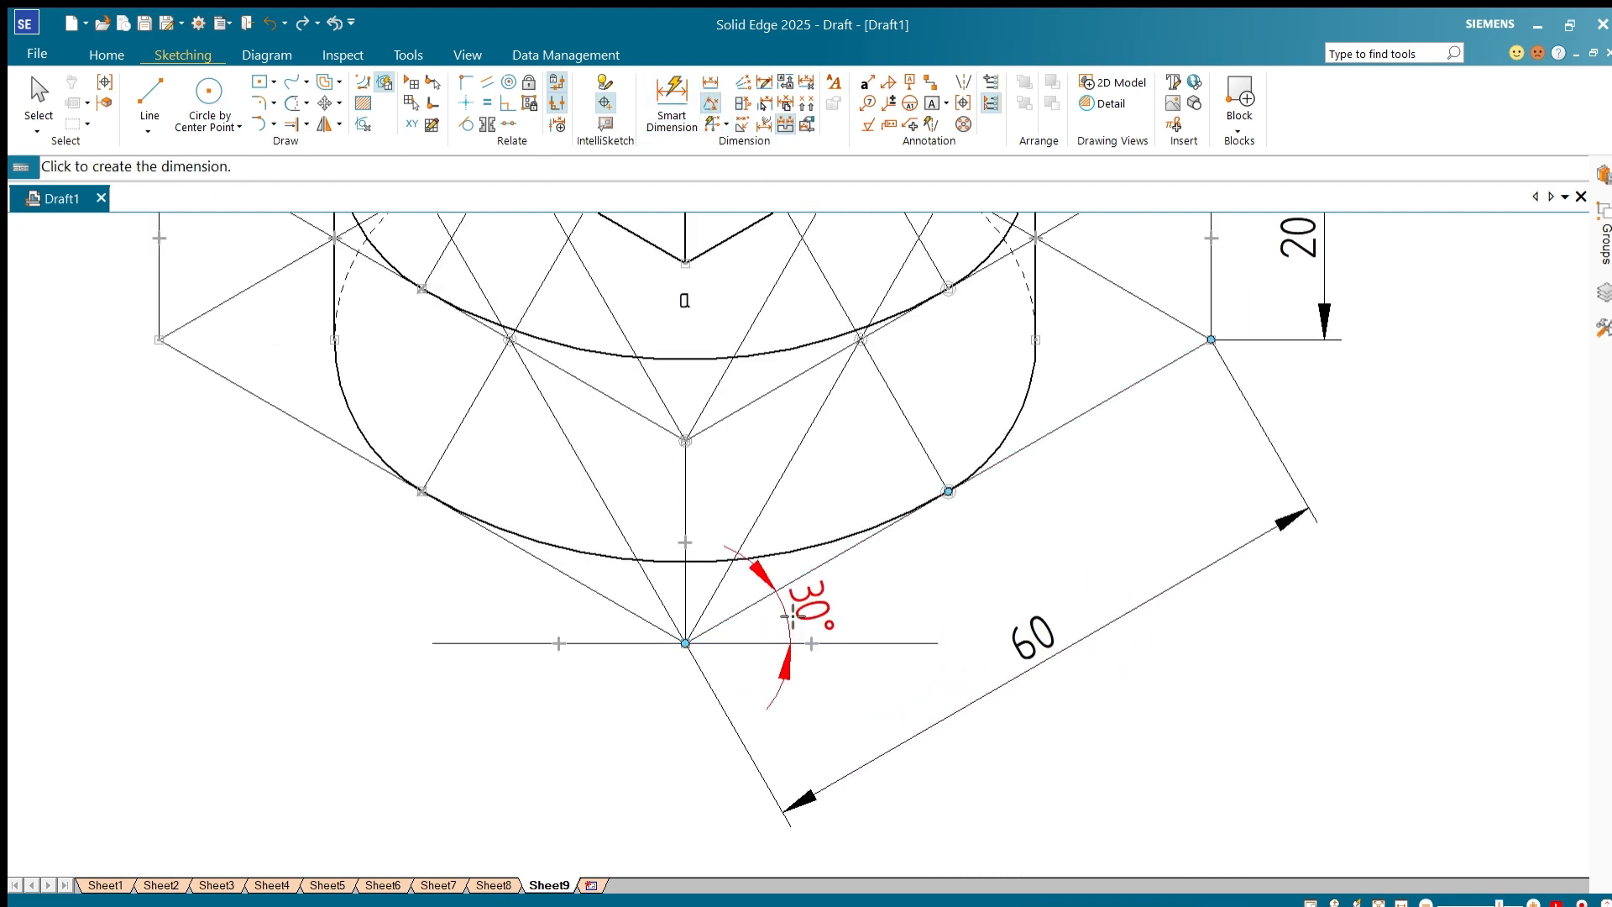
left_click(839, 621)
left_click(538, 643)
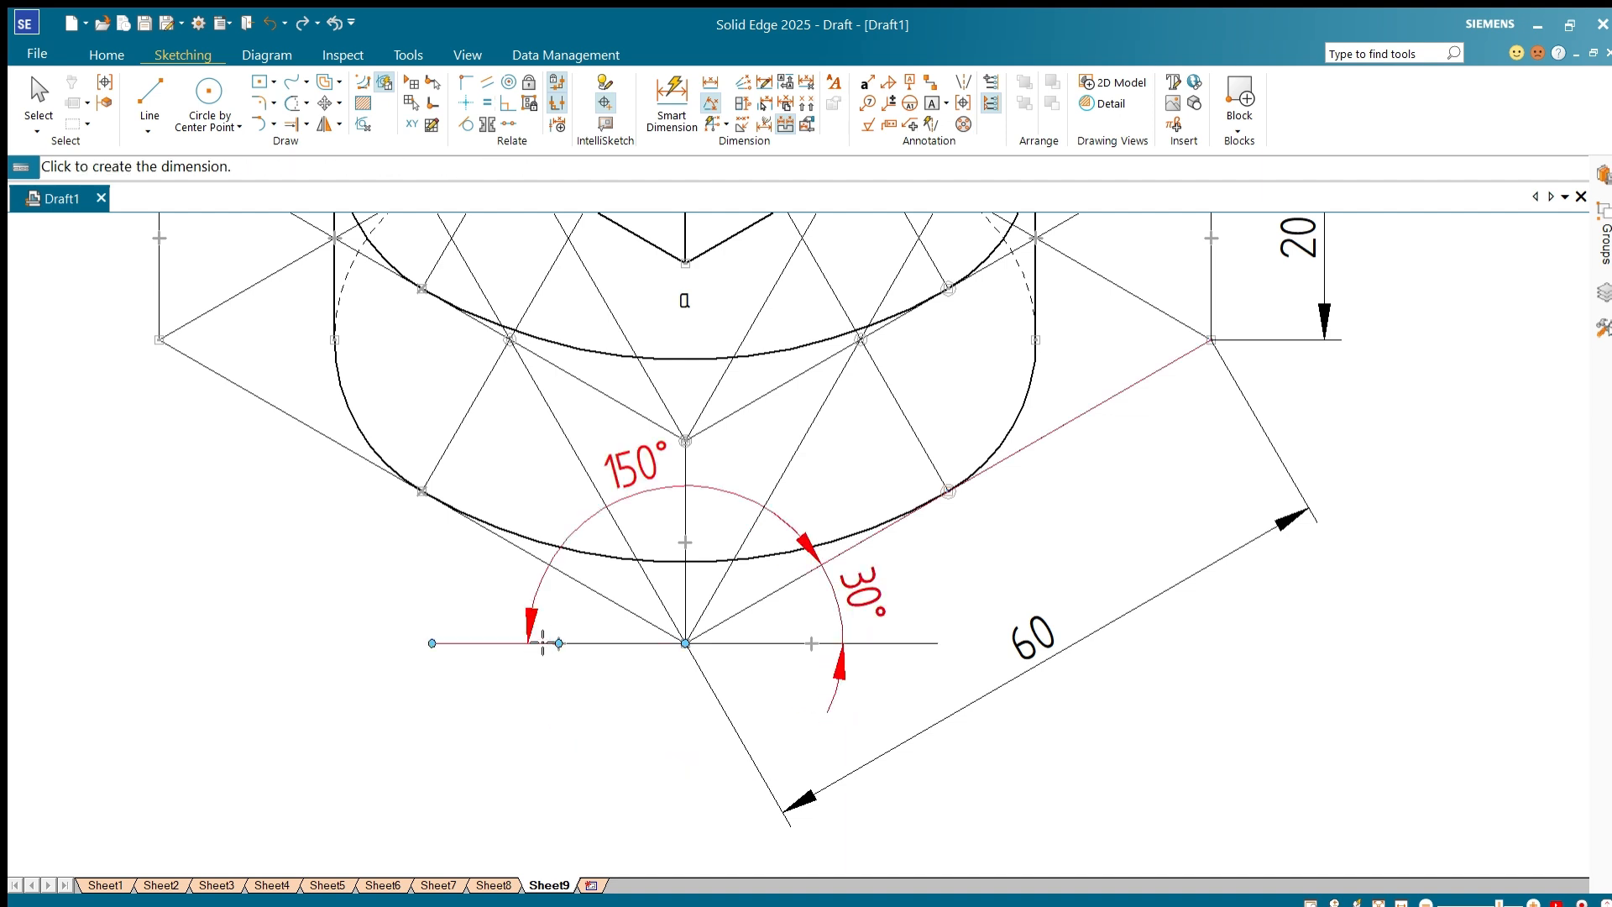
right_click(572, 602)
left_click(579, 583)
left_click(543, 643)
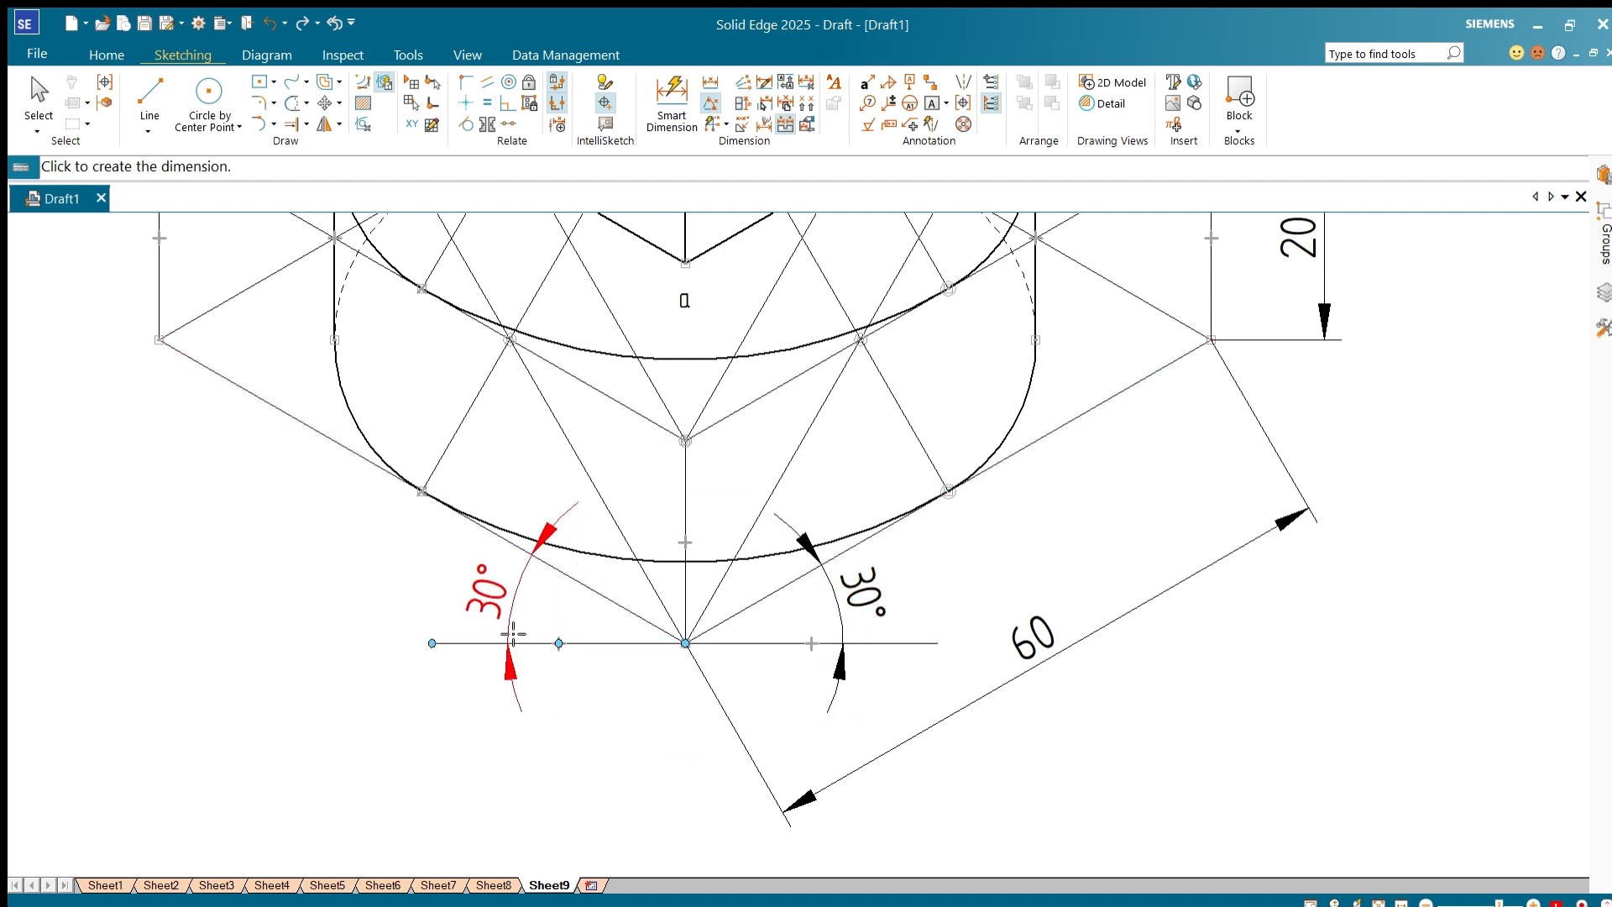
left_click(513, 632)
scroll(982, 671, "down", 6)
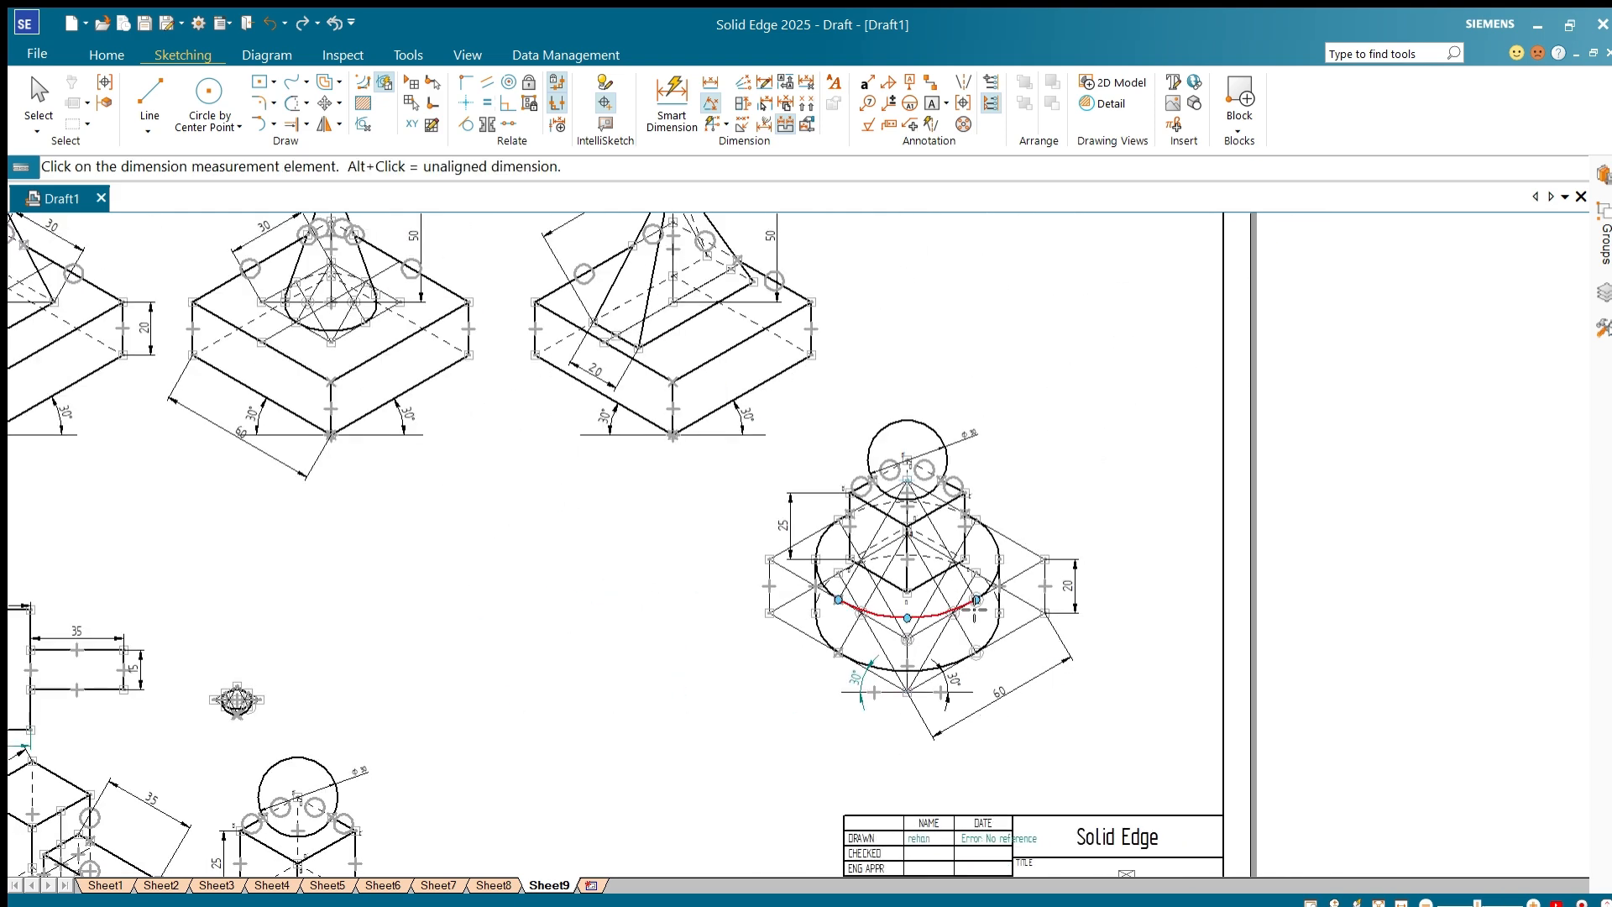
scroll(1095, 522, "down", 2)
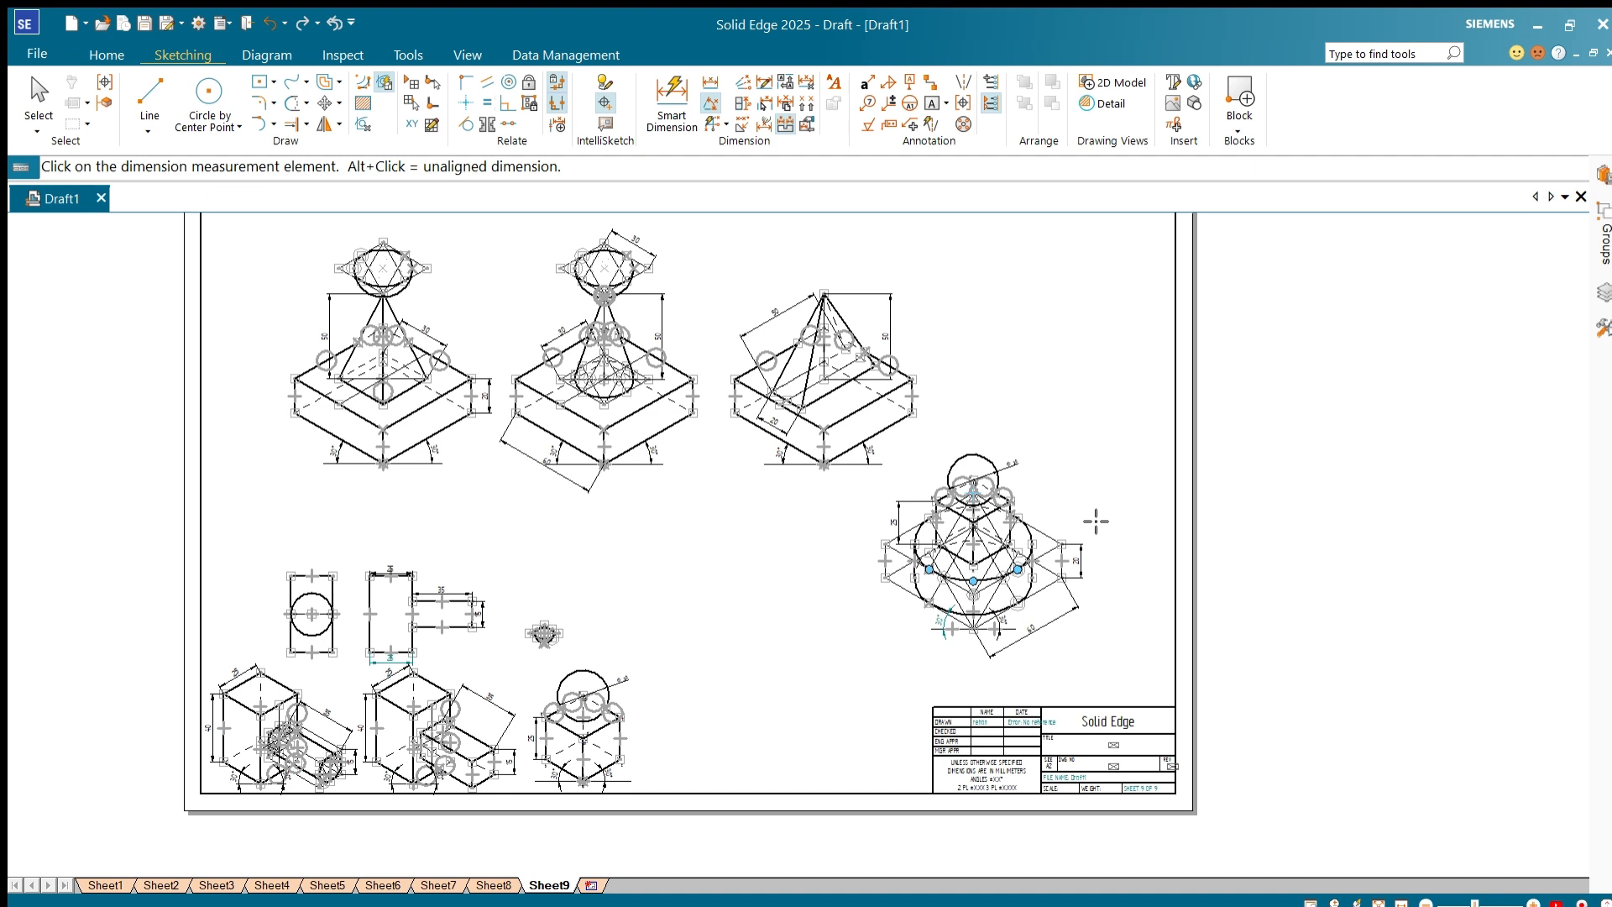
key("Escape")
left_click_drag(1120, 678, 884, 445)
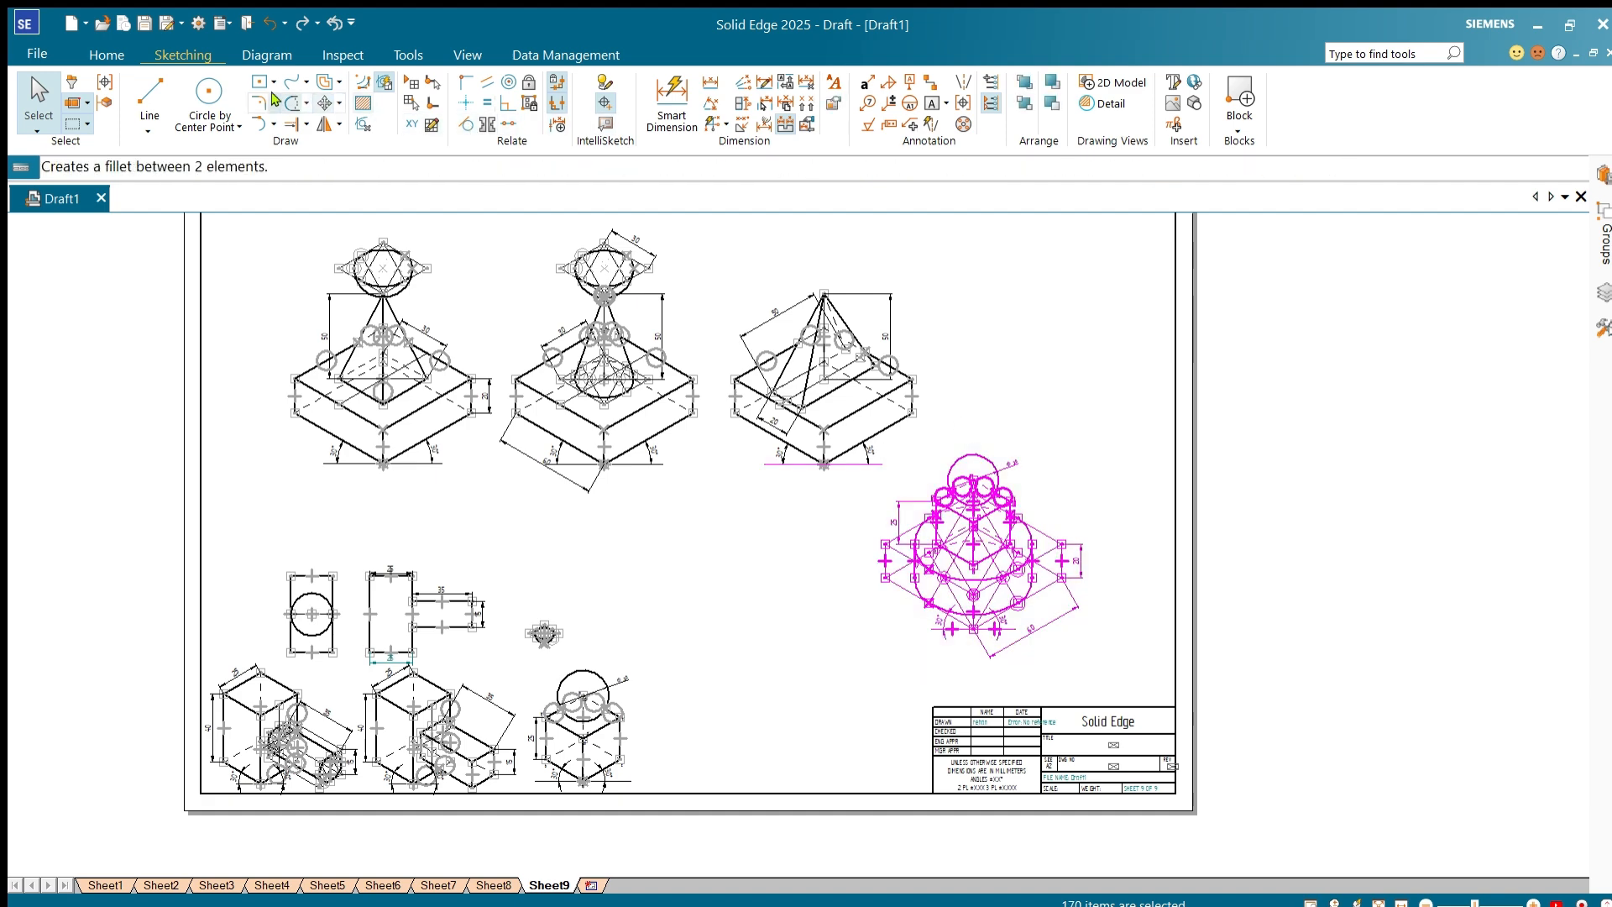
left_click(324, 102)
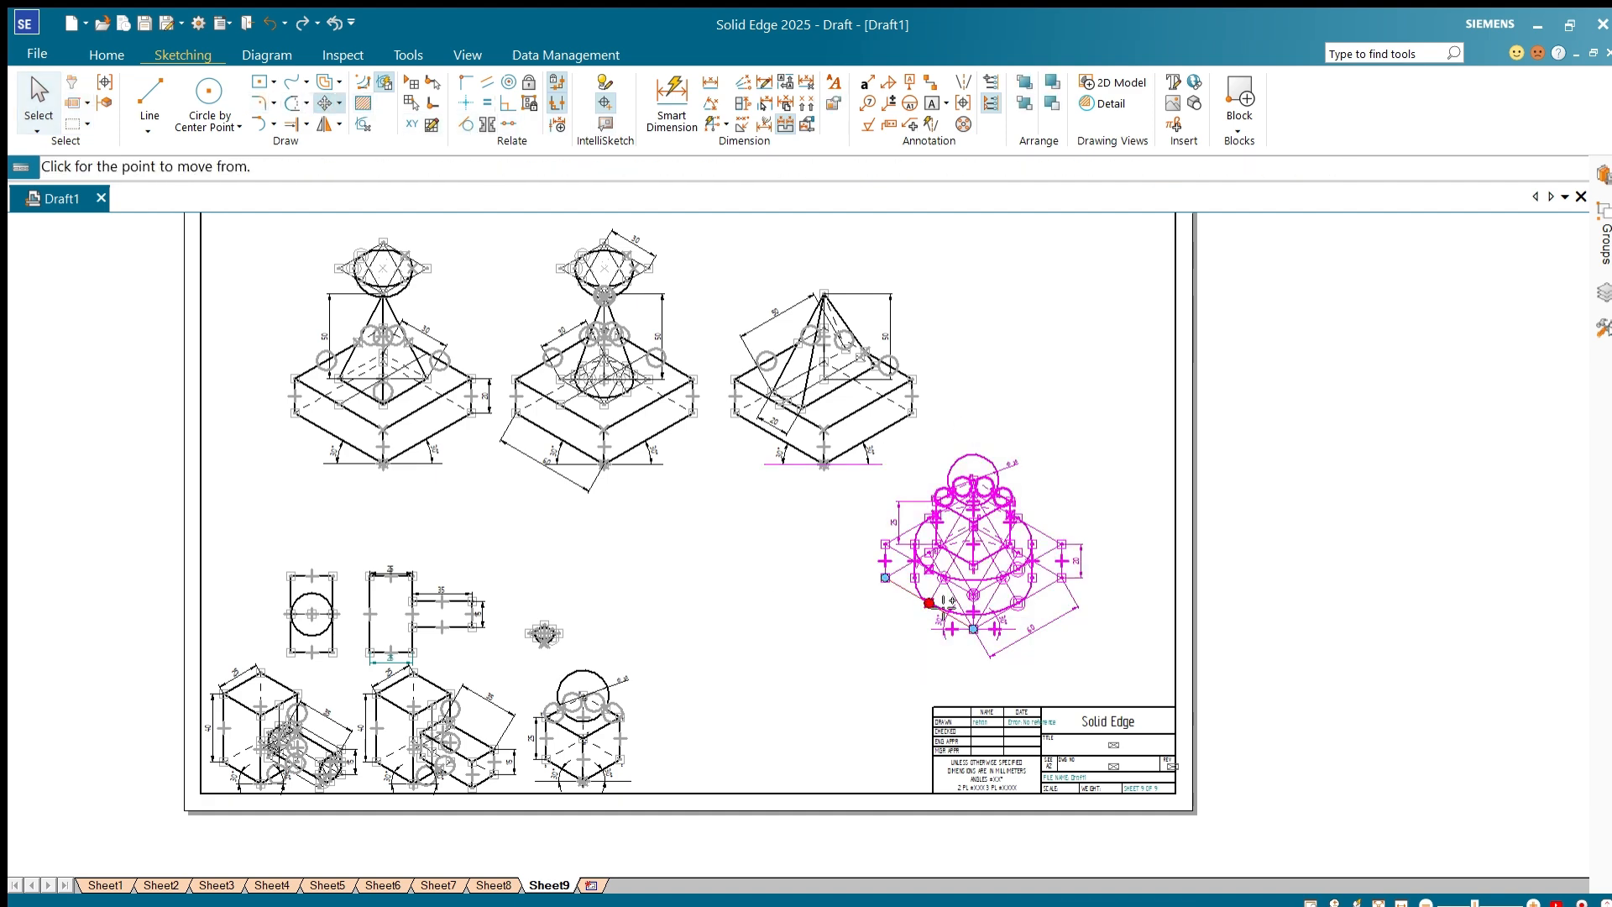
scroll(991, 578, "up", 2)
scroll(792, 522, "down", 4)
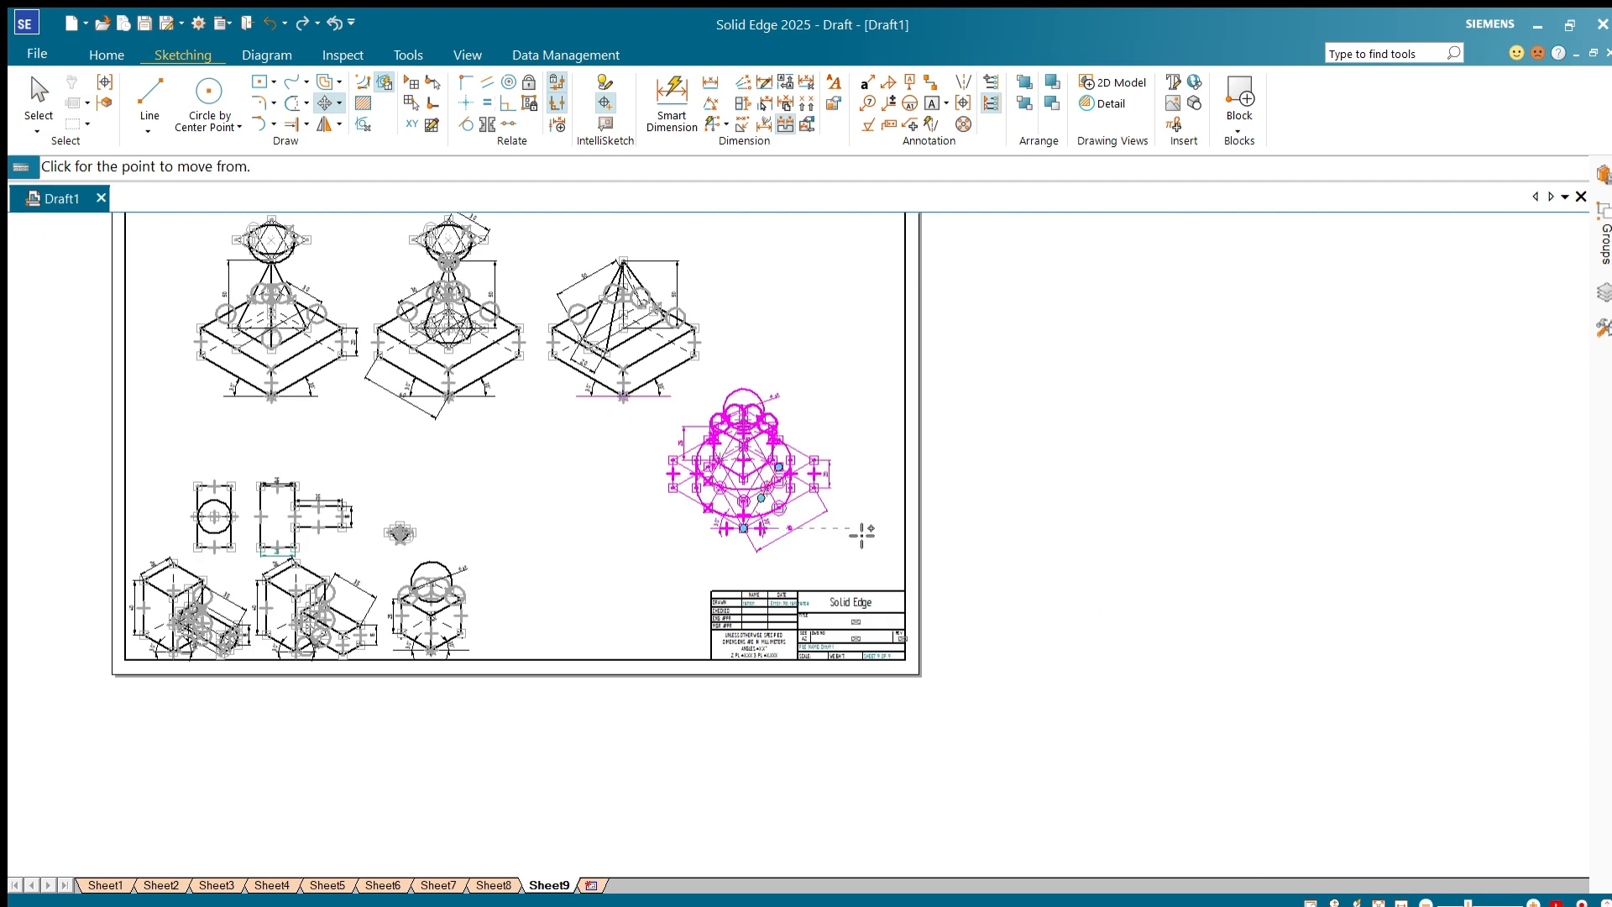
left_click(1089, 464)
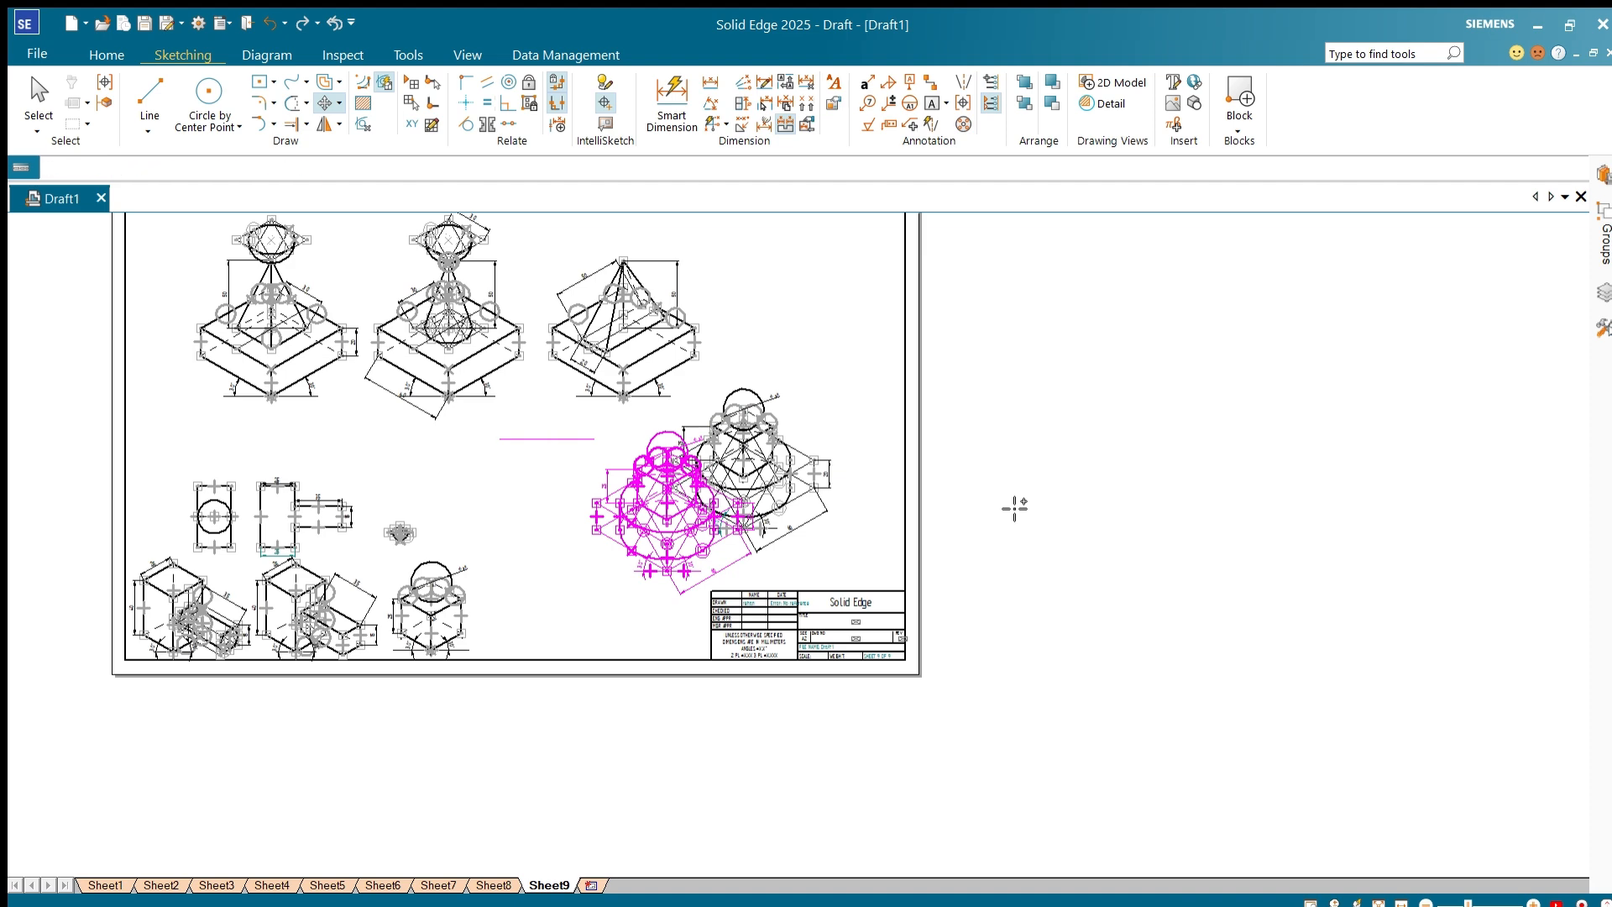
left_click(1014, 508)
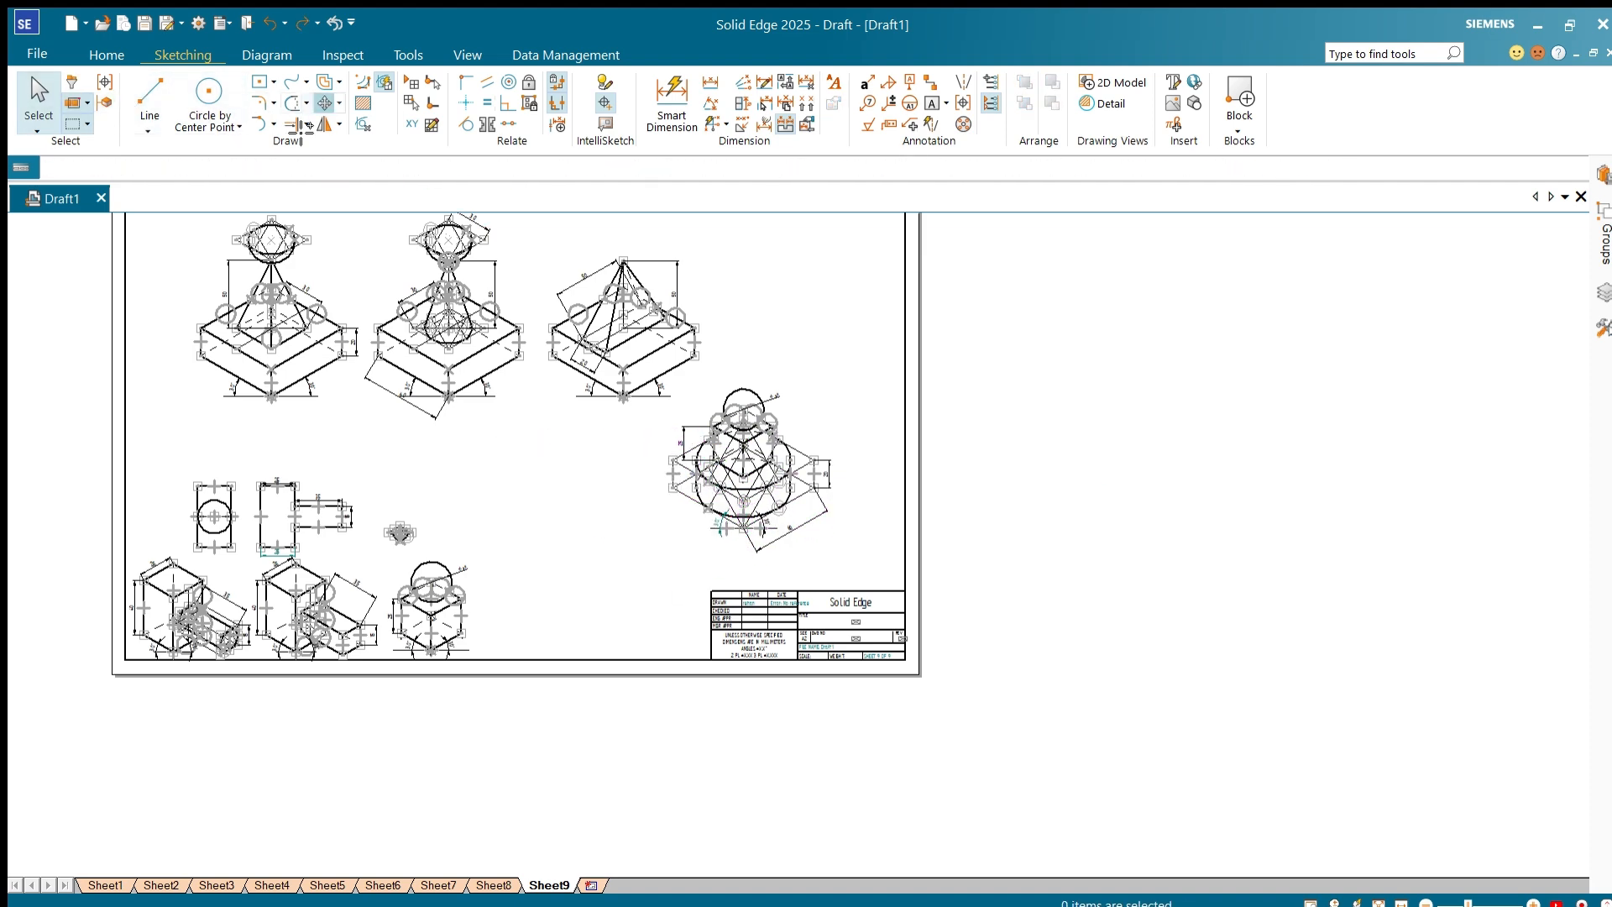
Step: Move the whole cylinder, cube and sphere drawing down and to the left, beneath the third pyramid and just above the title block
left_click(326, 106)
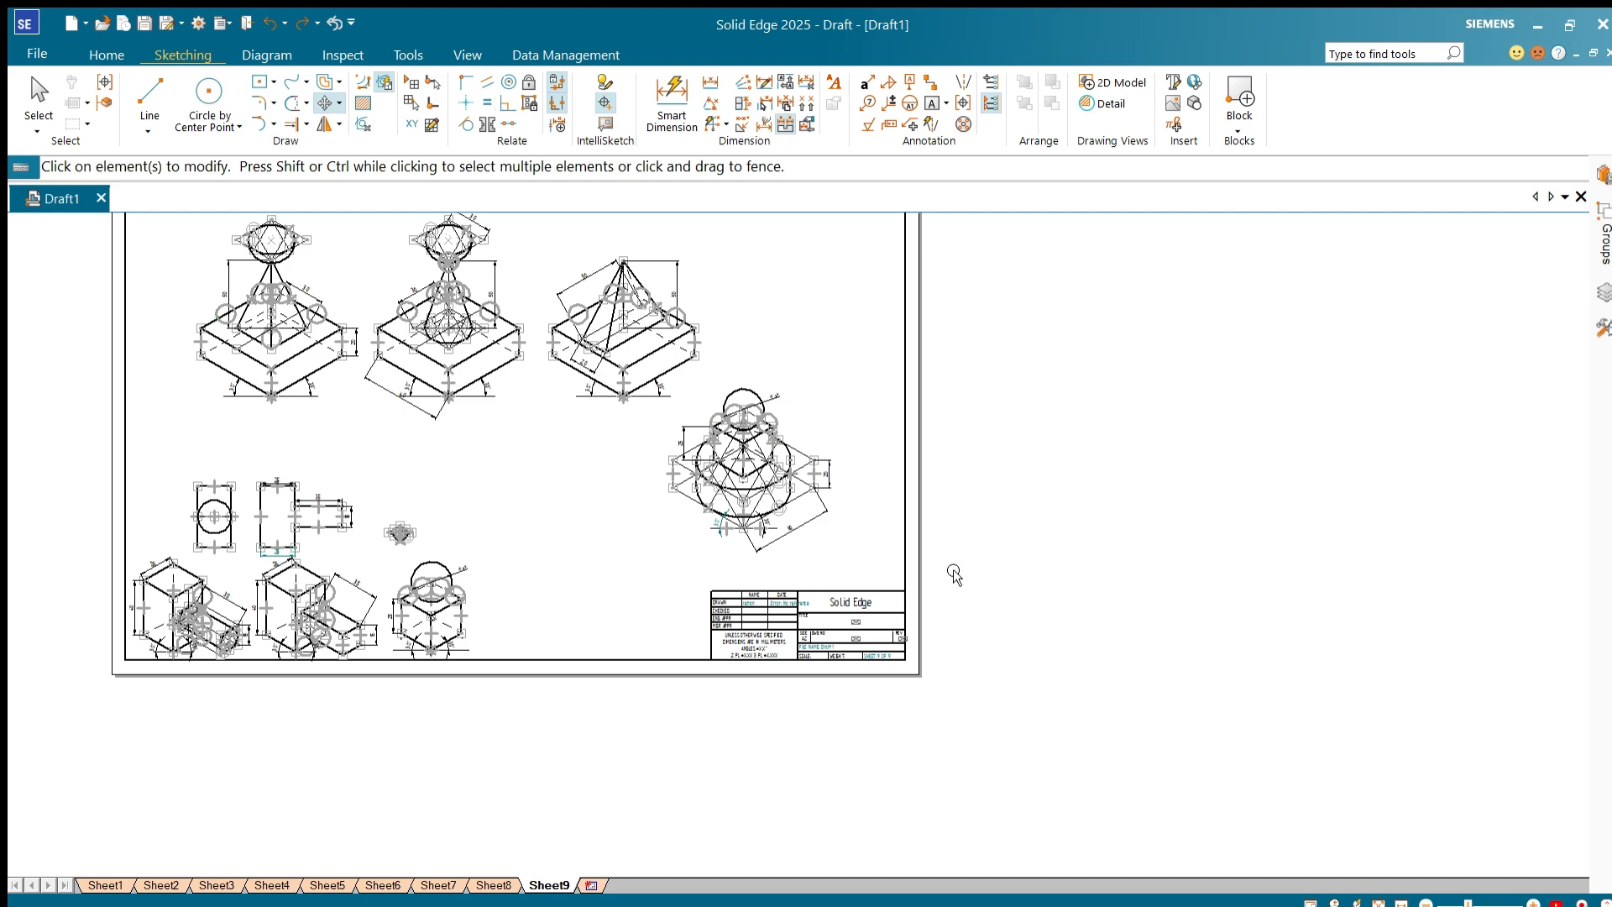
scroll(711, 479, "up", 6)
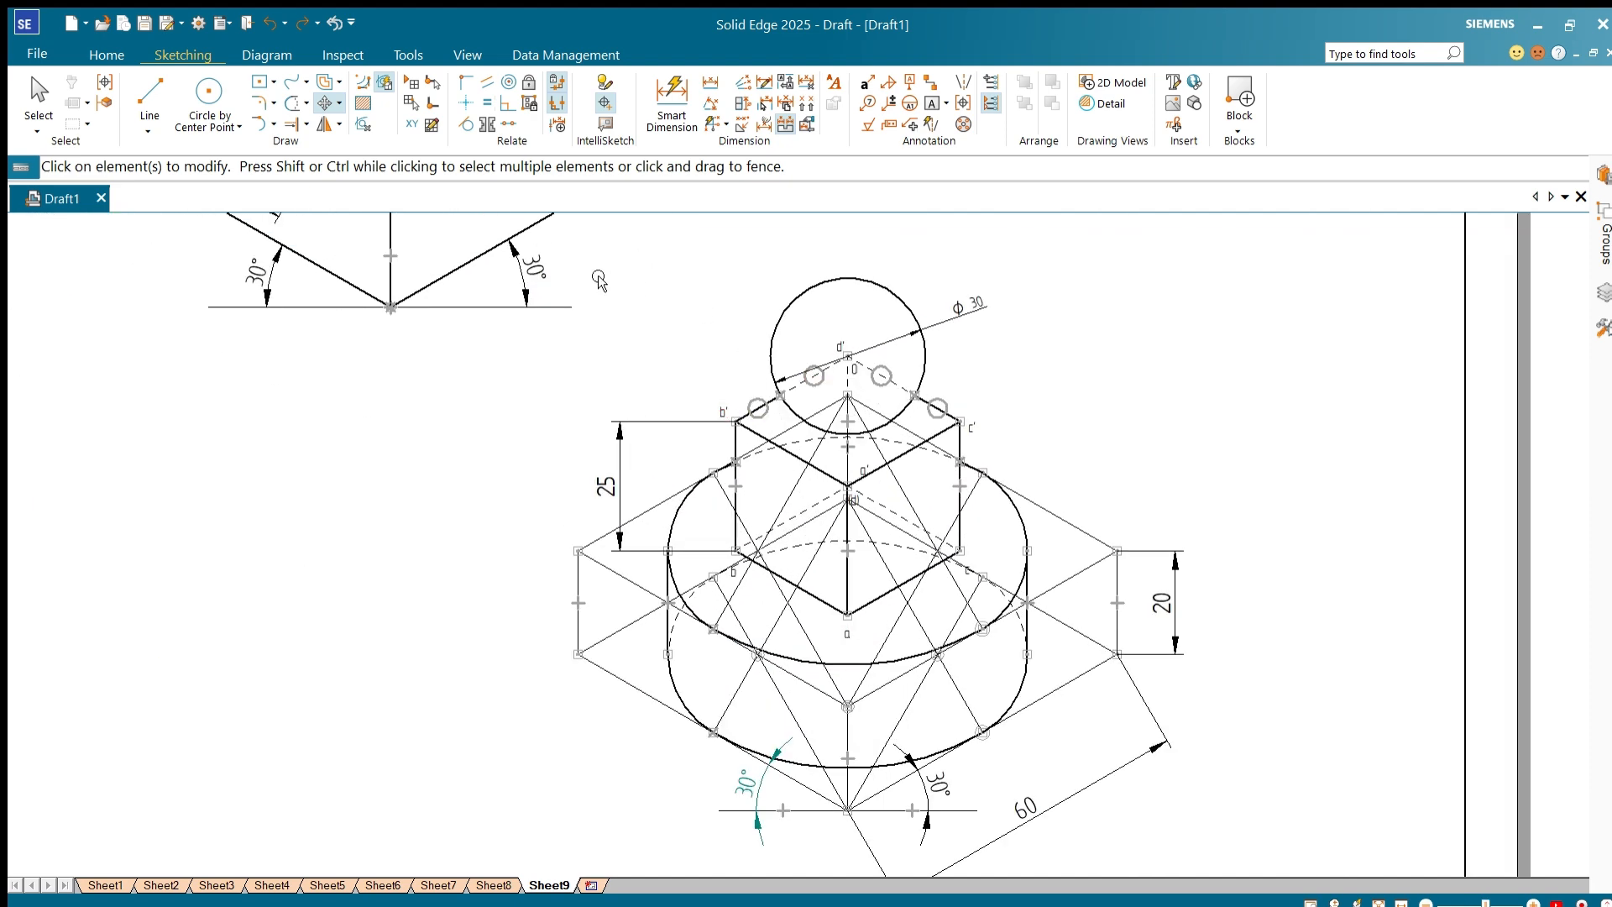
mouse_move(558, 239)
left_mouse_down()
mouse_move(1000, 736)
mouse_move(1151, 833)
mouse_move(1222, 850)
left_mouse_up()
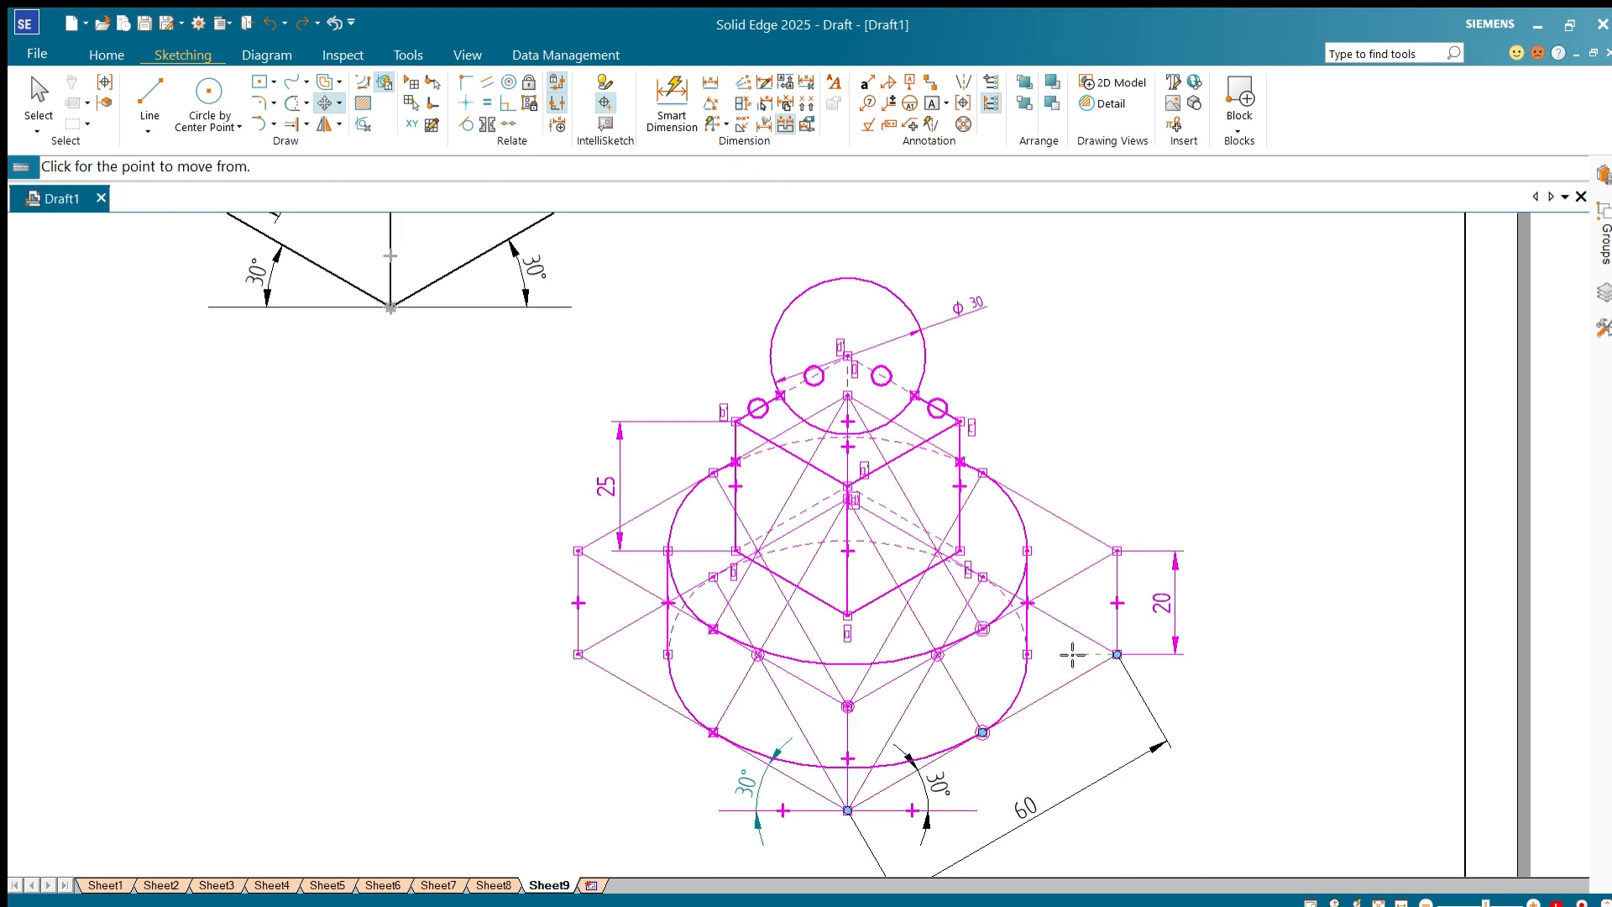
left_click(1274, 570)
scroll(1238, 579, "down", 5)
left_click(1137, 663)
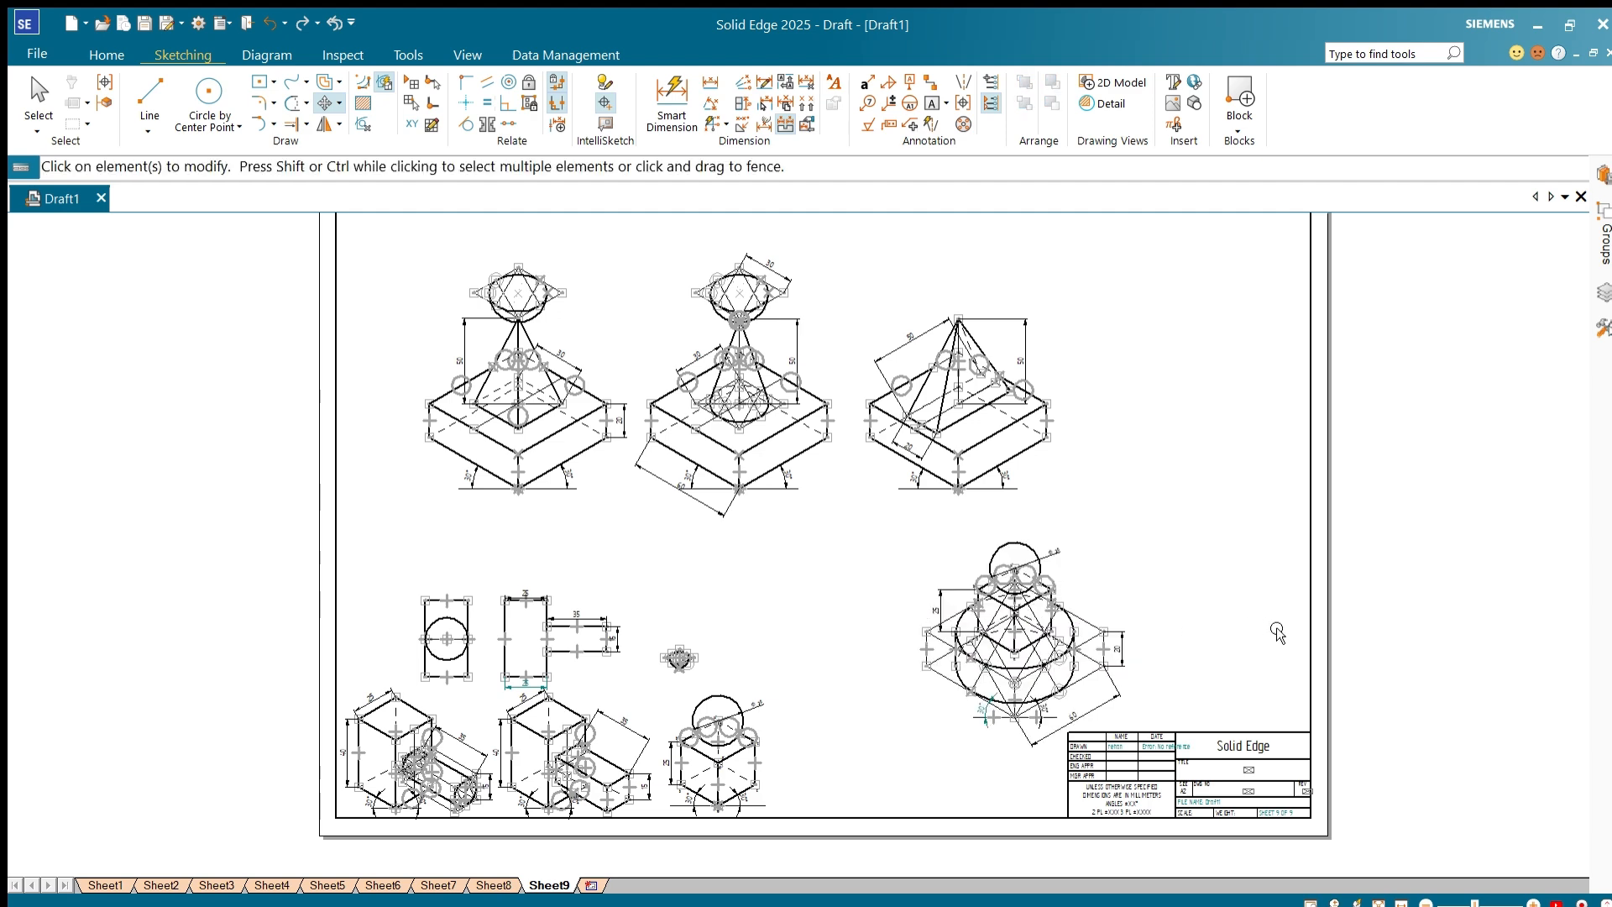